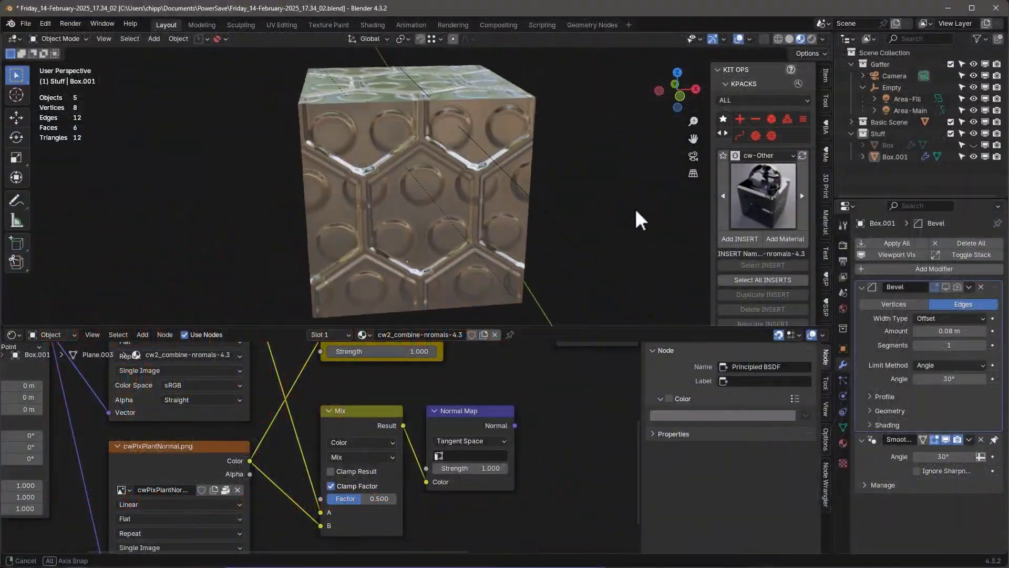
# Examine the textured cube and the material's node layout for combining the two normal maps.
pyautogui.moveTo(635, 208); pyautogui.dragTo(676, 218, button='middle')
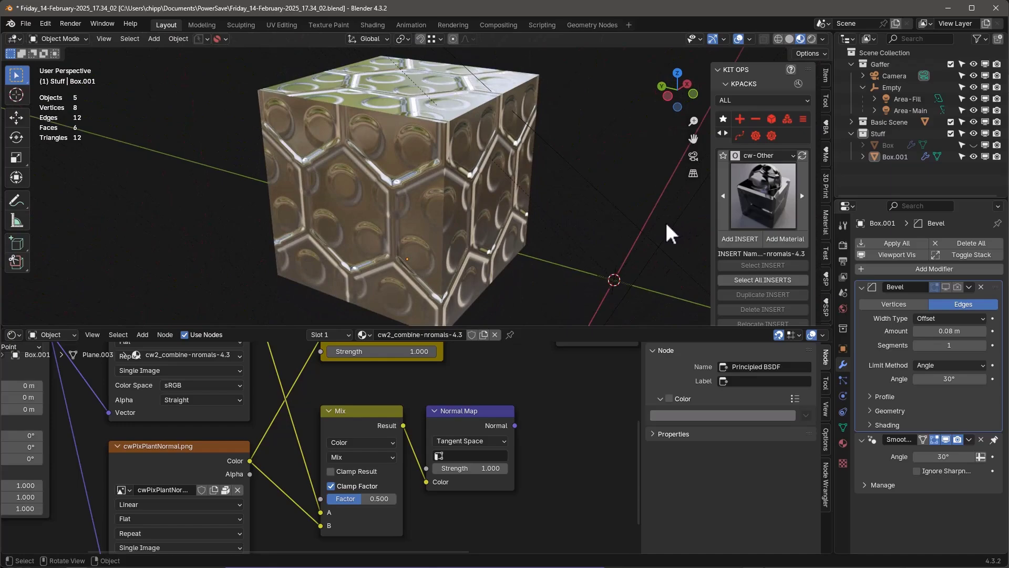
pyautogui.moveTo(443, 222); pyautogui.dragTo(551, 202, button='middle')
pyautogui.scroll(-3, 548, 418)
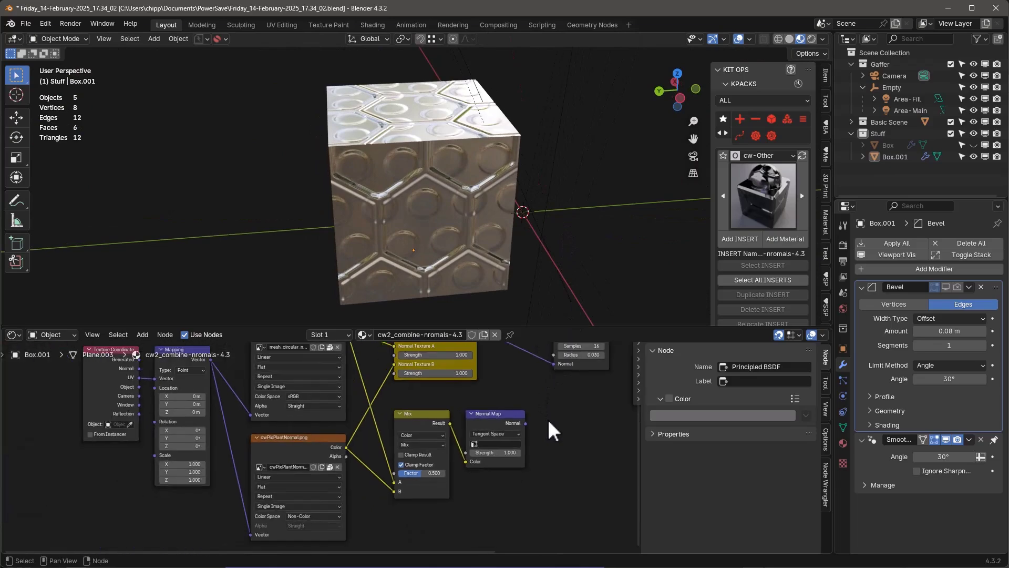
pyautogui.moveTo(548, 418); pyautogui.dragTo(462, 441, button='middle')
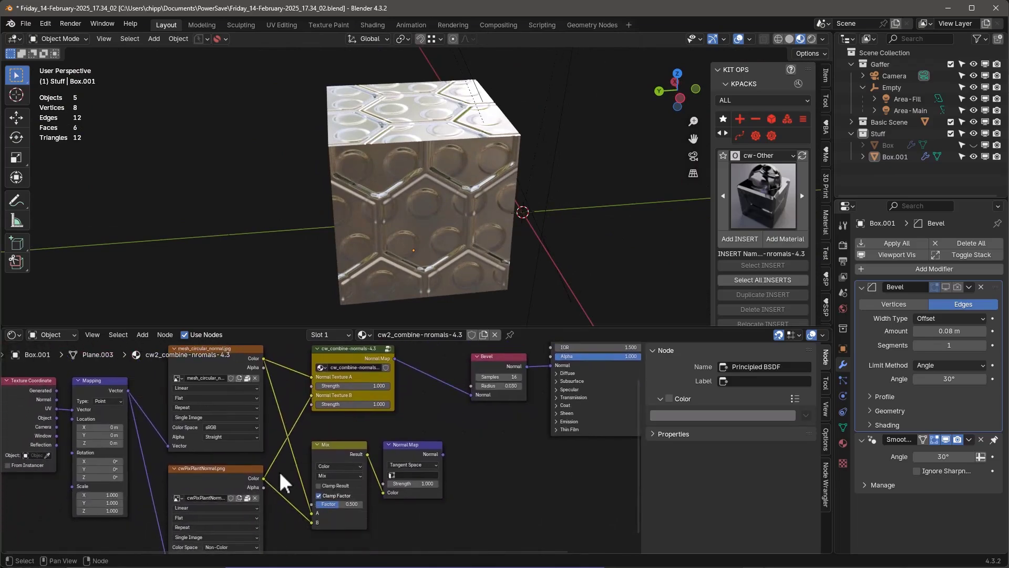
pyautogui.scroll(2, 305, 457)
pyautogui.scroll(-4, 342, 443)
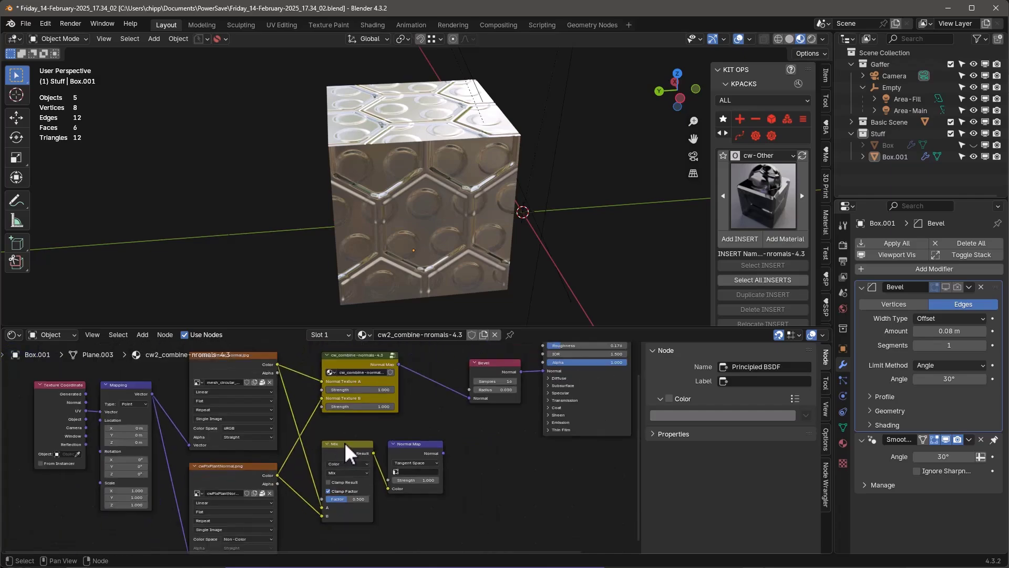
pyautogui.scroll(-4, 351, 435)
pyautogui.scroll(4, 277, 397)
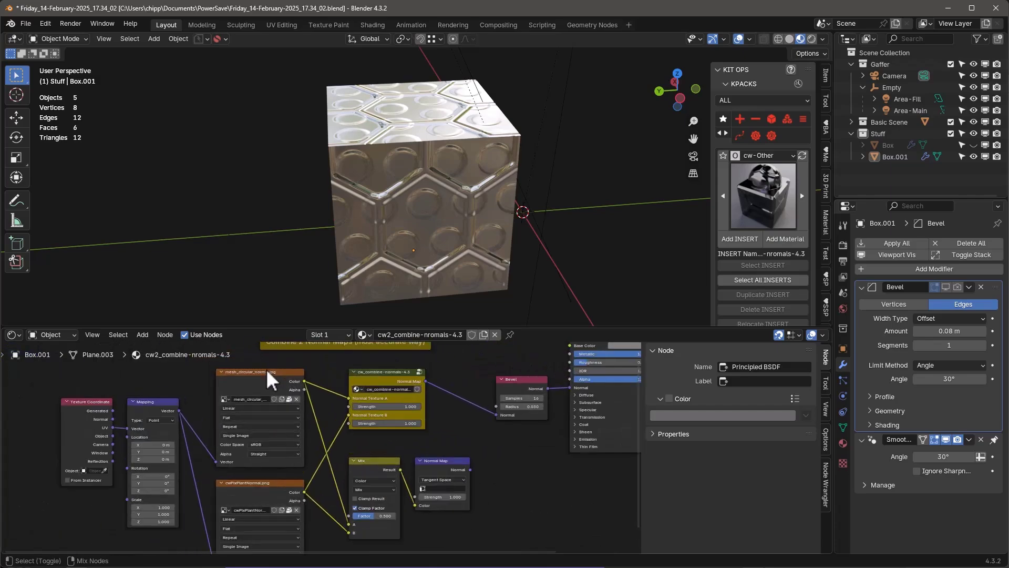
# Preview the mesh_circular_normal.jpg and cwPixPlantNormal.png textures separately on the cube, and return to the Principled BSDF preview.
pyautogui.keyDown('ctrl'); pyautogui.keyDown('shift'); pyautogui.click(263, 371); pyautogui.keyUp('shift'); pyautogui.keyUp('ctrl')
pyautogui.moveTo(378, 294); pyautogui.dragTo(417, 244, button='middle')
pyautogui.keyDown('ctrl'); pyautogui.keyDown('shift'); pyautogui.click(248, 482); pyautogui.keyUp('shift'); pyautogui.keyUp('ctrl')
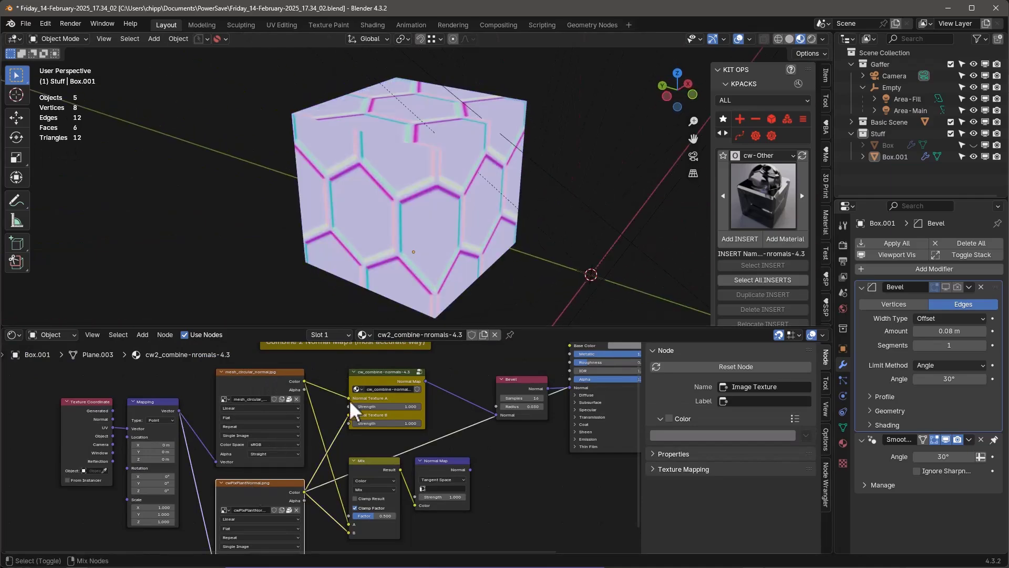
pyautogui.moveTo(389, 210); pyautogui.dragTo(473, 221, button='middle')
pyautogui.scroll(-1, 301, 390)
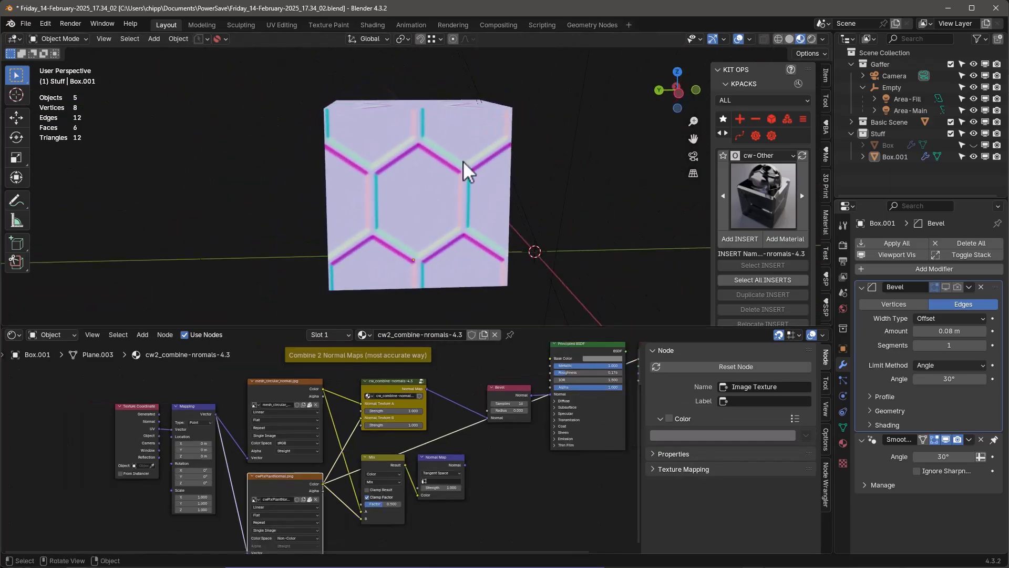
pyautogui.moveTo(462, 161); pyautogui.dragTo(345, 186, button='middle')
pyautogui.scroll(-1, 248, 410)
pyautogui.scroll(1, 249, 411)
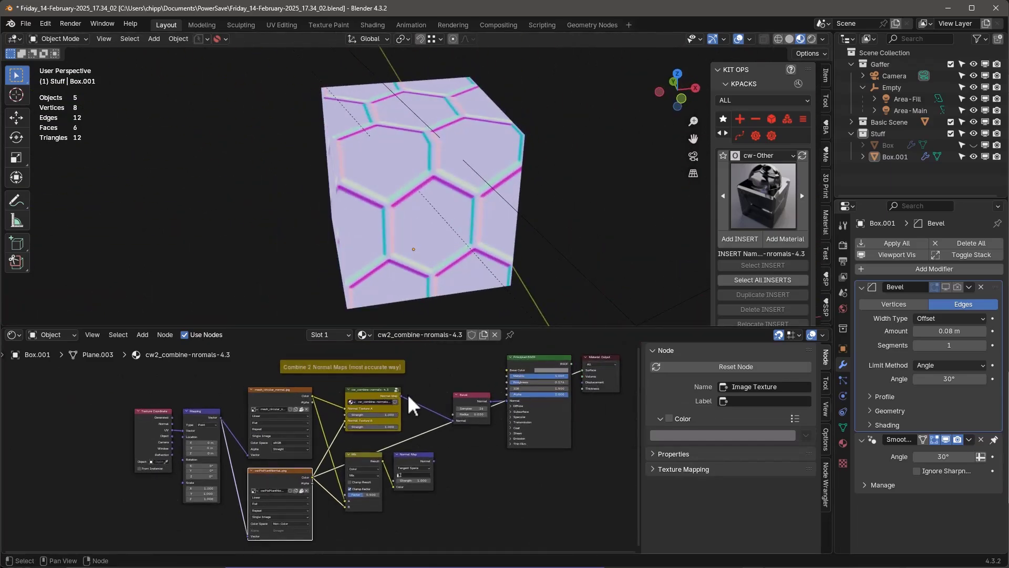
pyautogui.keyDown('ctrl'); pyautogui.keyDown('shift'); pyautogui.click(538, 357); pyautogui.keyUp('shift'); pyautogui.keyUp('ctrl')
pyautogui.moveTo(494, 253); pyautogui.dragTo(462, 273, button='middle')
pyautogui.scroll(2, 349, 420)
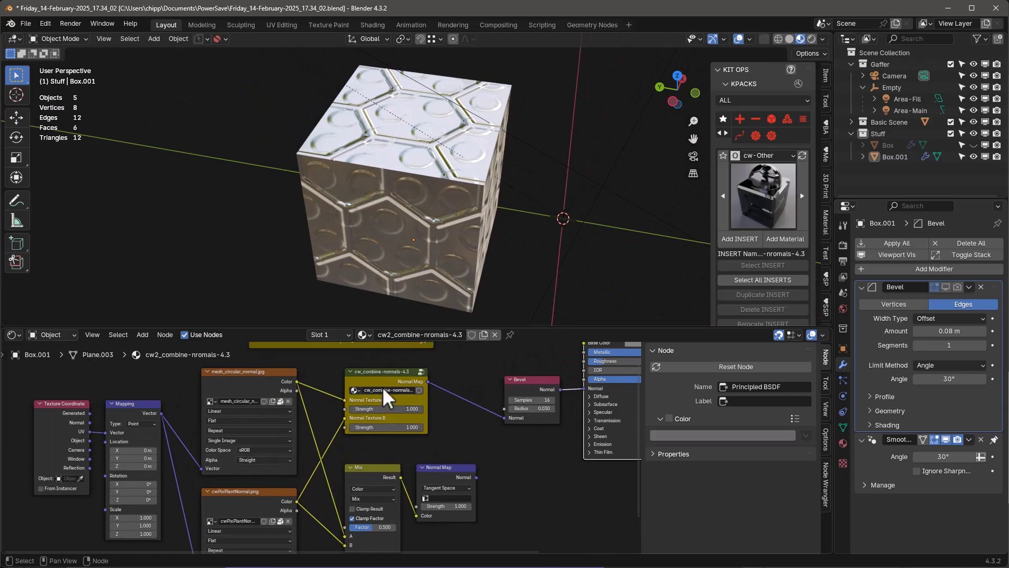
# Isolate each normal map in the cw_combine-normals-4.3 node: set strength A to 0, and set A to 1.2 with B at 0.
pyautogui.scroll(1, 378, 371)
pyautogui.moveTo(376, 376); pyautogui.dragTo(397, 370)
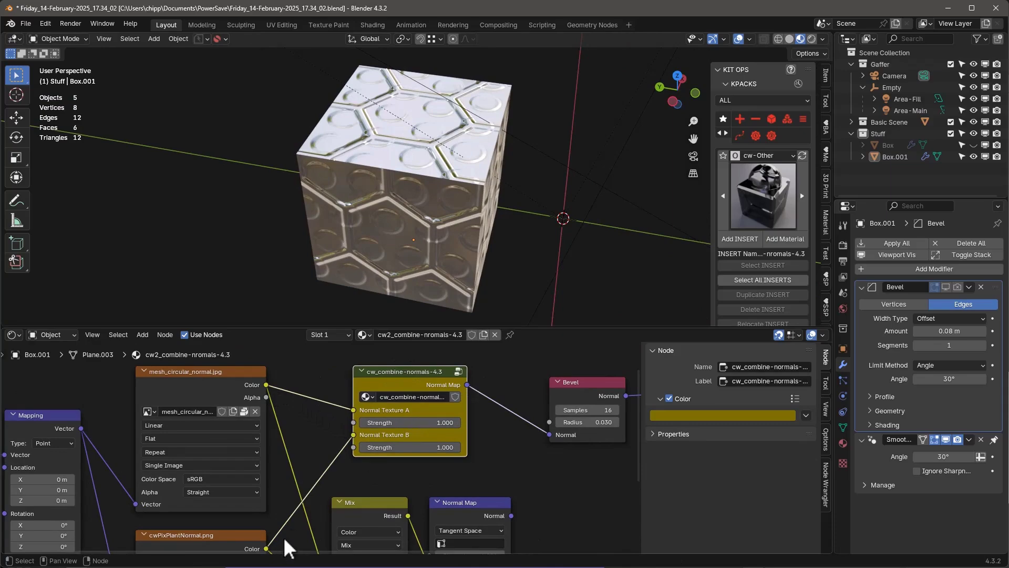
pyautogui.moveTo(440, 422); pyautogui.dragTo(389, 422)
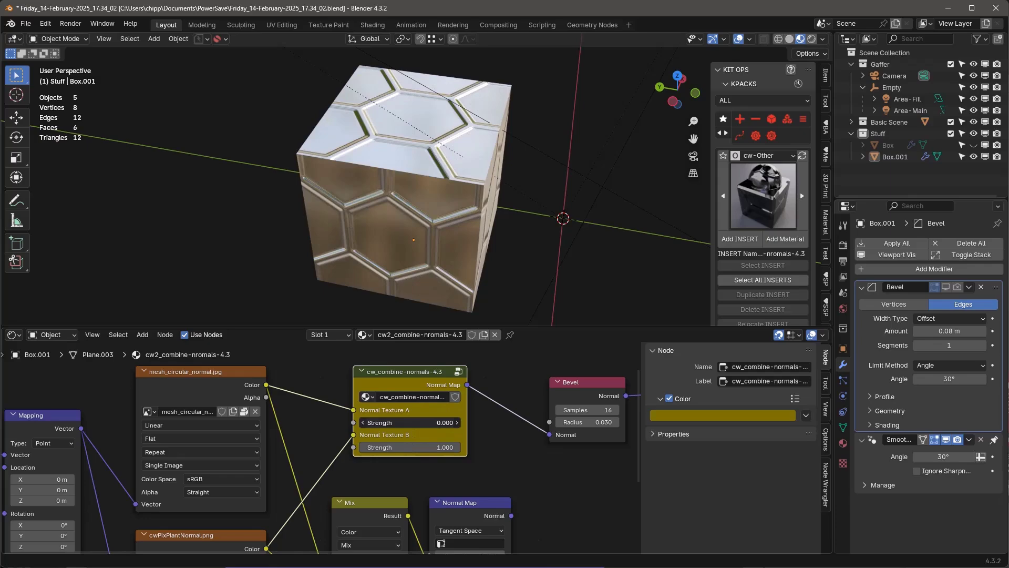
pyautogui.moveTo(412, 263); pyautogui.dragTo(339, 177, button='middle')
pyautogui.moveTo(441, 447); pyautogui.dragTo(462, 422)
pyautogui.moveTo(456, 213); pyautogui.dragTo(499, 226, button='middle')
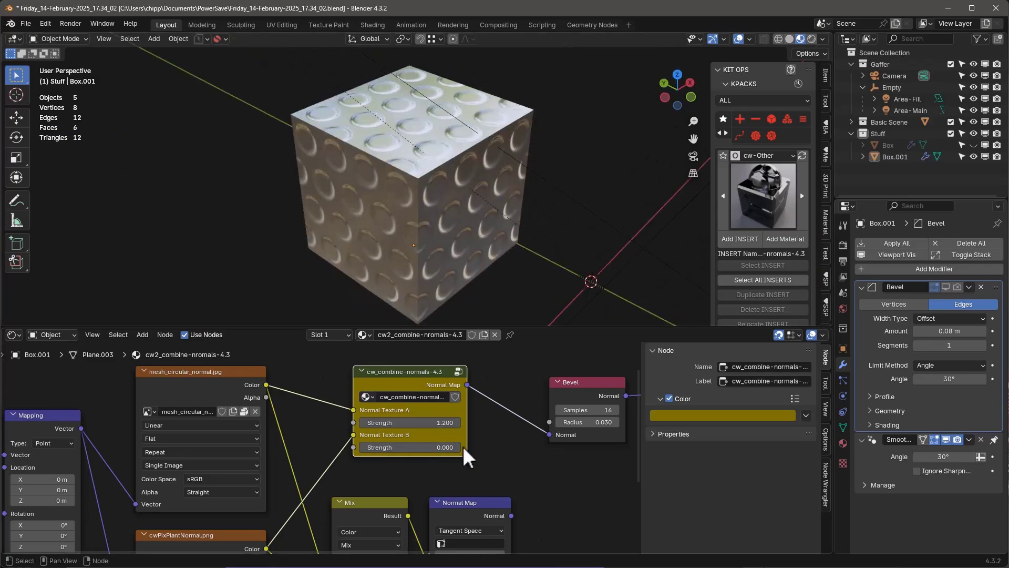
# Set both the Normal Texture A and Normal Texture B strengths of the cw_combine-normals-4.3 node to 1.
pyautogui.click(446, 423)
pyautogui.write('1')
pyautogui.press('Return')
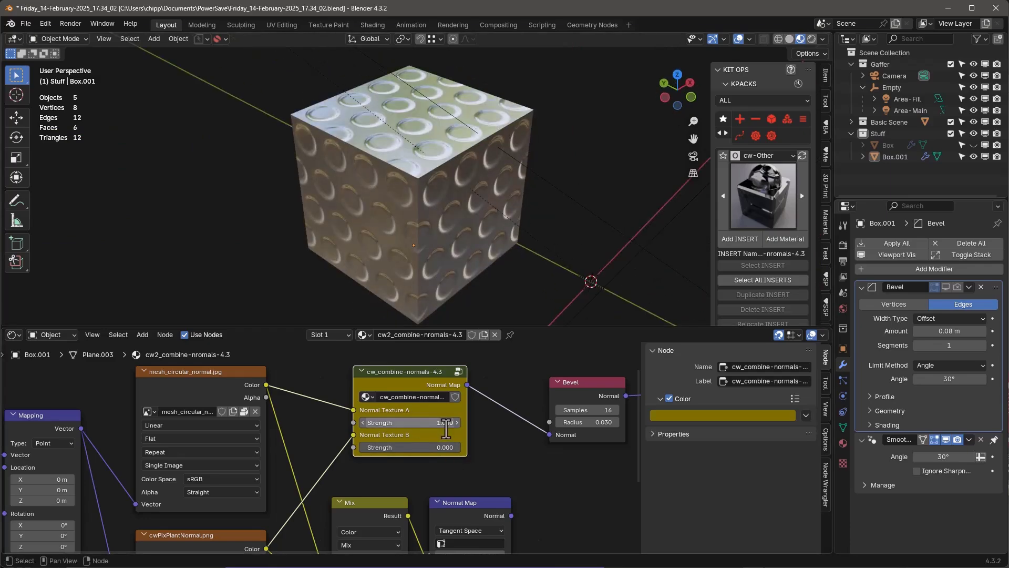
pyautogui.write('1.000')
pyautogui.moveTo(476, 199); pyautogui.dragTo(463, 167, button='middle')
# Link the Normal output of the Normal Map node fed by the Mix node to the Principled BSDF's Normal input.
pyautogui.scroll(-5, 451, 448)
pyautogui.moveTo(539, 504); pyautogui.dragTo(484, 486, button='middle')
pyautogui.moveTo(434, 474); pyautogui.dragTo(535, 393)
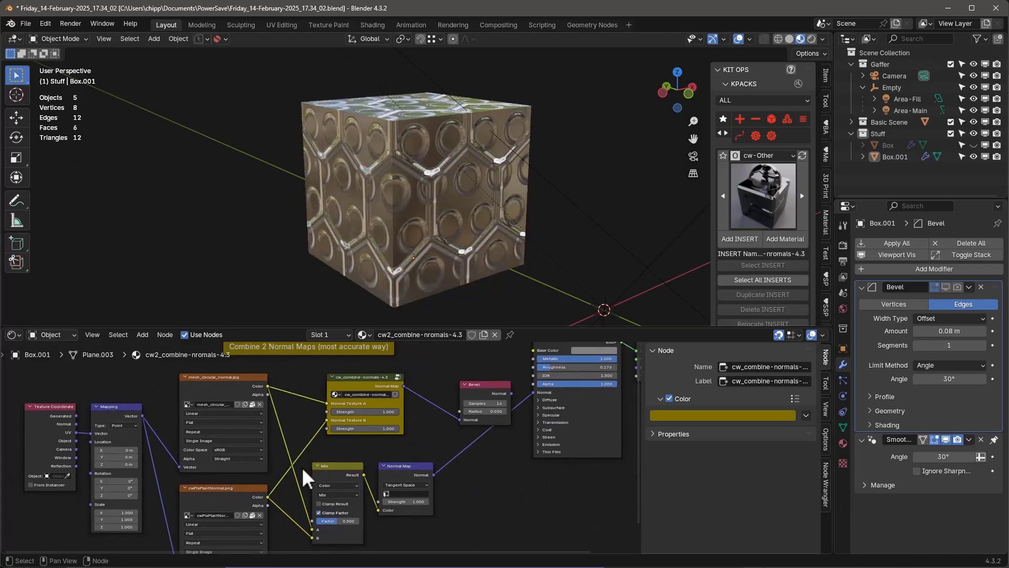
pyautogui.moveTo(338, 460); pyautogui.dragTo(380, 436, button='middle')
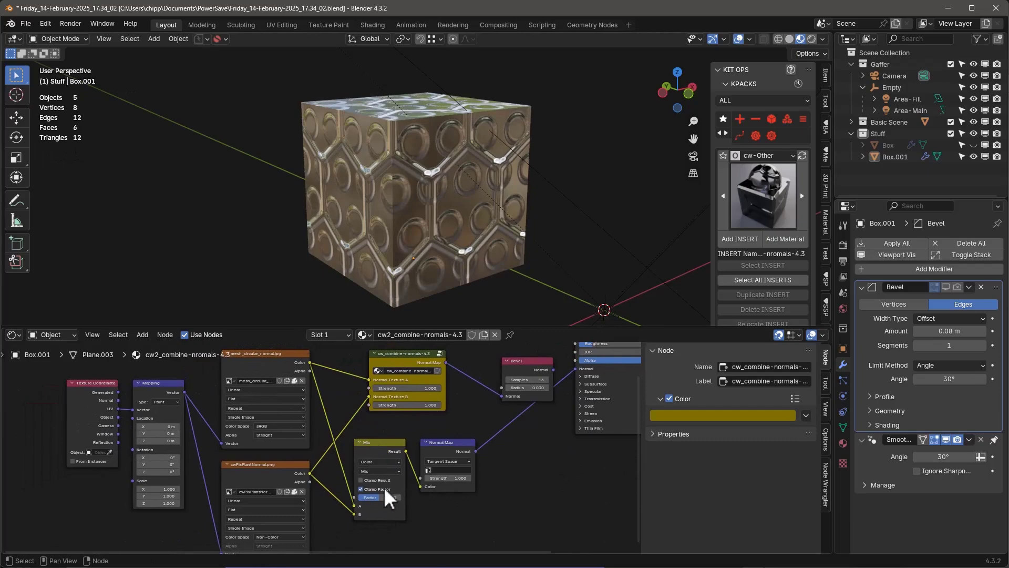
pyautogui.scroll(2, 389, 489)
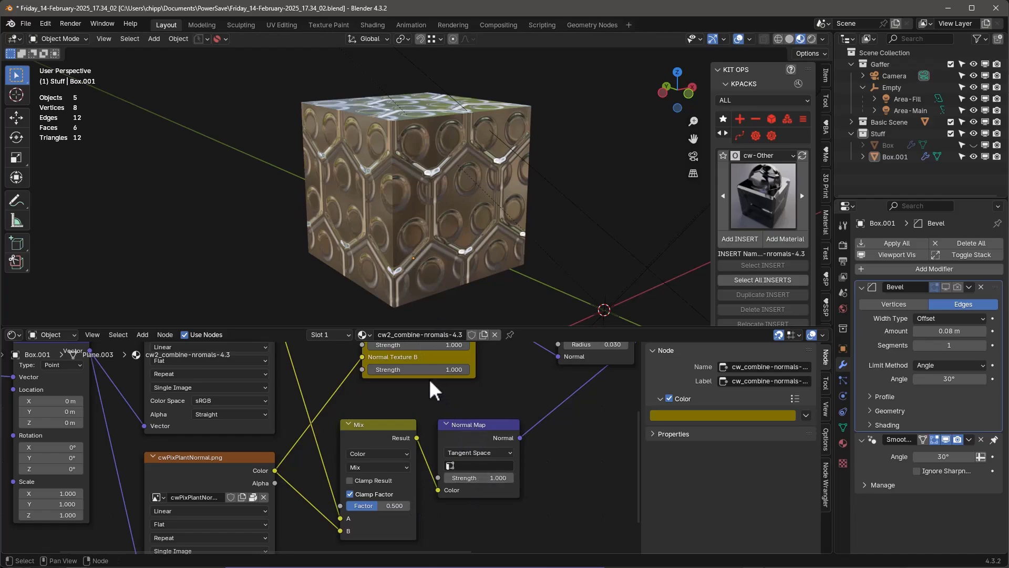
pyautogui.moveTo(448, 384); pyautogui.dragTo(433, 428, button='middle')
pyautogui.scroll(-4, 488, 418)
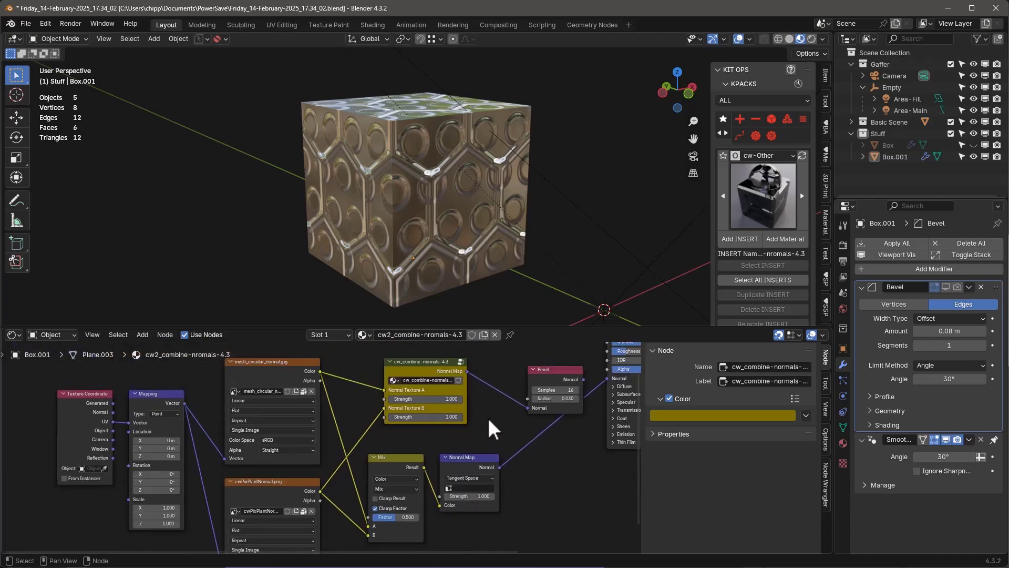
pyautogui.scroll(1, 489, 416)
# Preview the Normal Map, Mix and cw_combine-normals-4.3 node outputs on the cube to compare the two combining methods.
pyautogui.keyDown('ctrl'); pyautogui.keyDown('shift'); pyautogui.click(473, 468); pyautogui.keyUp('shift'); pyautogui.keyUp('ctrl')
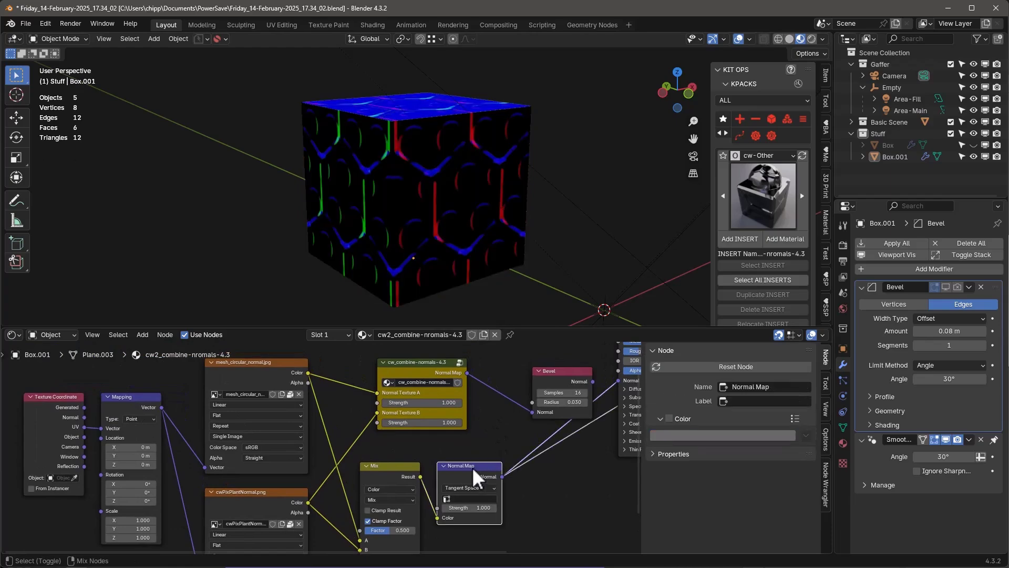
pyautogui.moveTo(492, 148); pyautogui.dragTo(499, 169, button='middle')
pyautogui.keyDown('ctrl'); pyautogui.keyDown('shift'); pyautogui.click(421, 362); pyautogui.keyUp('shift'); pyautogui.keyUp('ctrl')
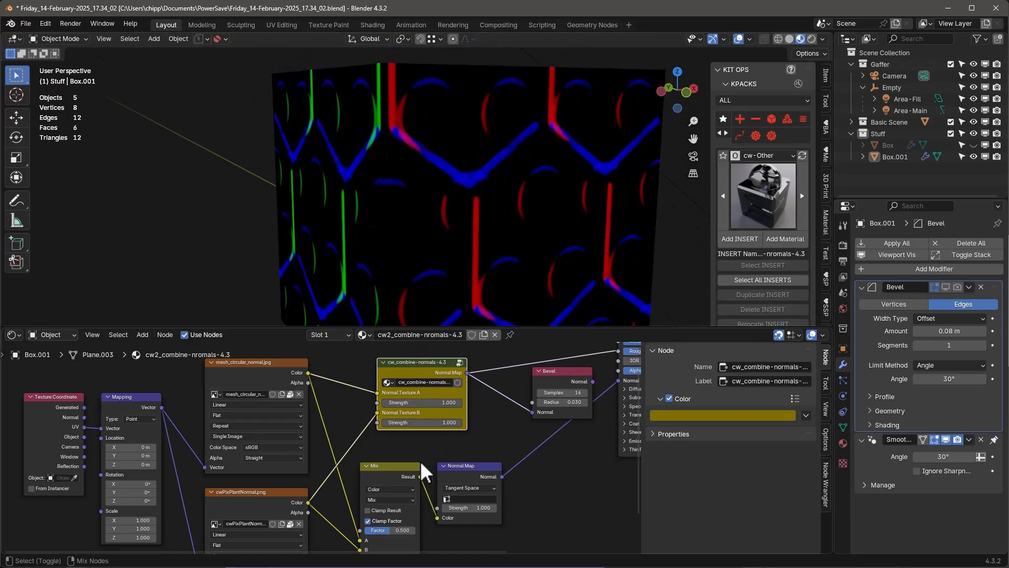
pyautogui.keyDown('ctrl'); pyautogui.keyDown('shift'); pyautogui.click(384, 467); pyautogui.keyUp('shift'); pyautogui.keyUp('ctrl')
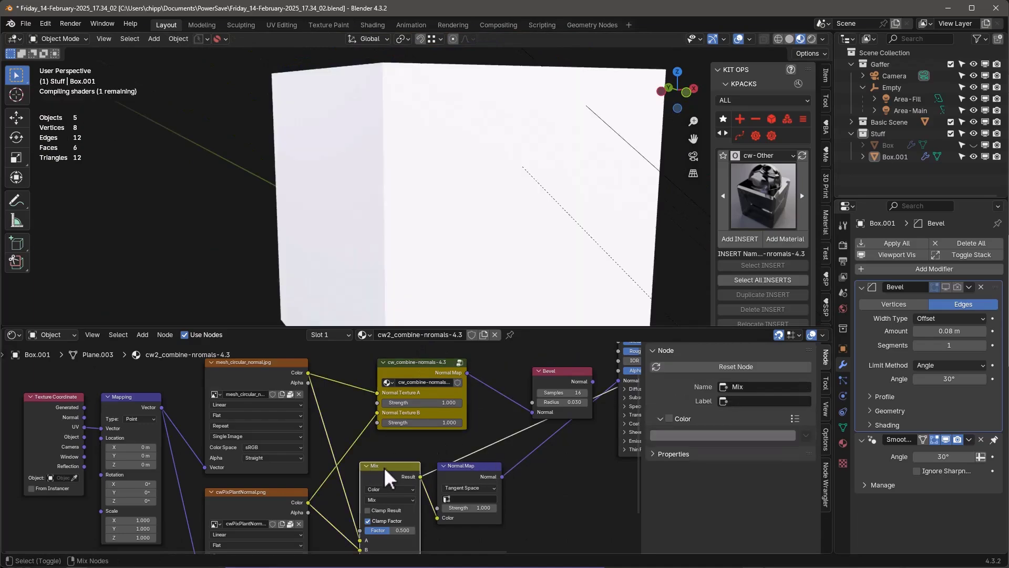
pyautogui.keyDown('ctrl'); pyautogui.keyDown('shift'); pyautogui.click(465, 466); pyautogui.keyUp('shift'); pyautogui.keyUp('ctrl')
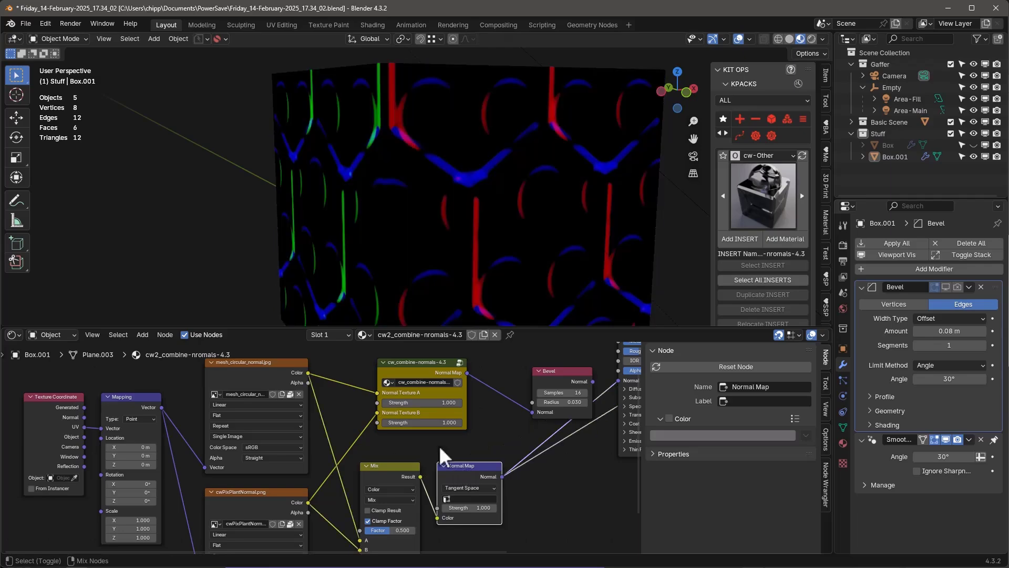
pyautogui.keyDown('ctrl'); pyautogui.keyDown('shift'); pyautogui.click(439, 362); pyautogui.keyUp('shift'); pyautogui.keyUp('ctrl')
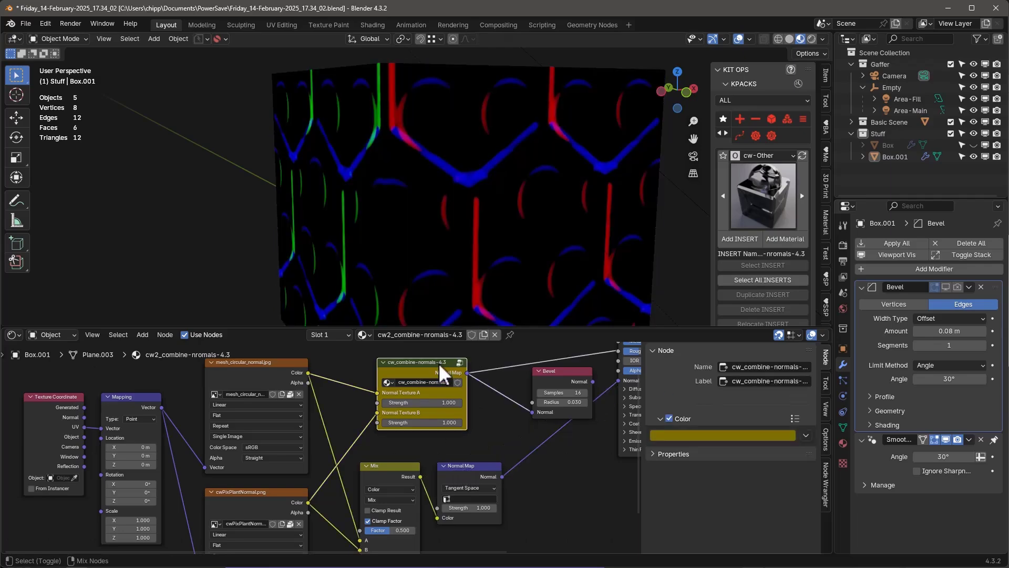
pyautogui.keyDown('ctrl'); pyautogui.keyDown('shift'); pyautogui.click(473, 470); pyautogui.keyUp('shift'); pyautogui.keyUp('ctrl')
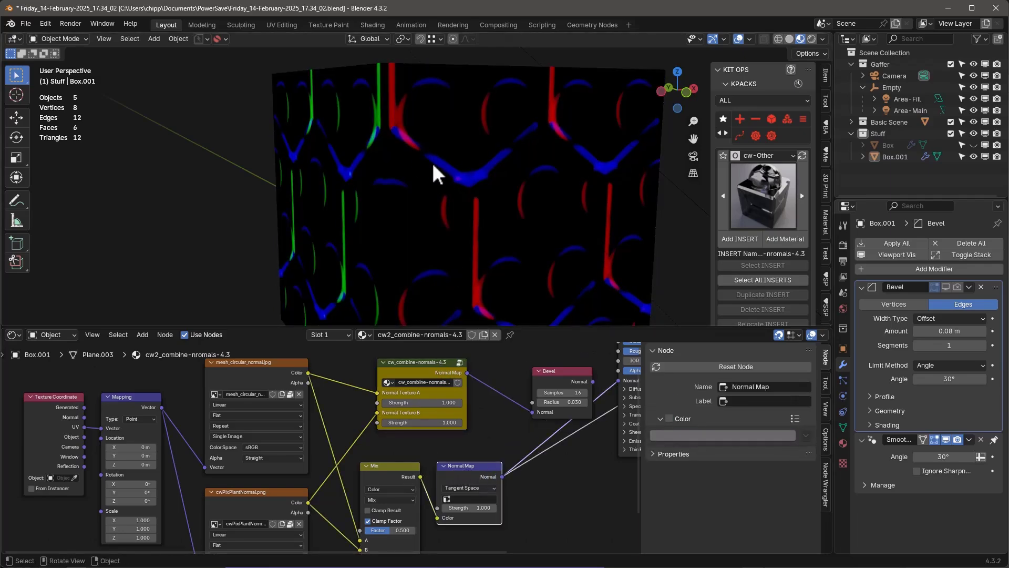
pyautogui.keyDown('ctrl'); pyautogui.keyDown('shift'); pyautogui.click(418, 364); pyautogui.keyUp('shift'); pyautogui.keyUp('ctrl')
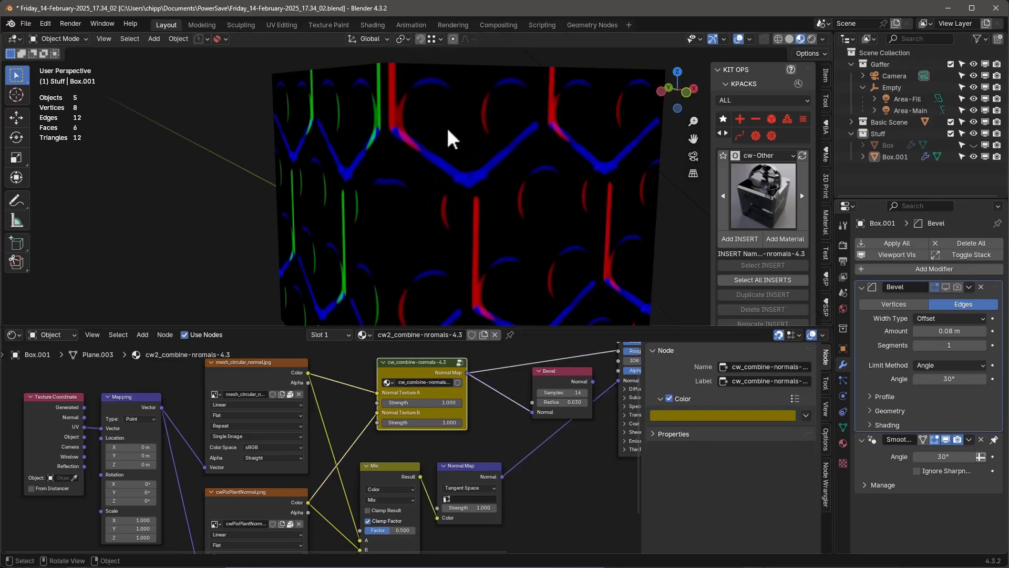
pyautogui.moveTo(446, 125); pyautogui.dragTo(403, 149, button='middle')
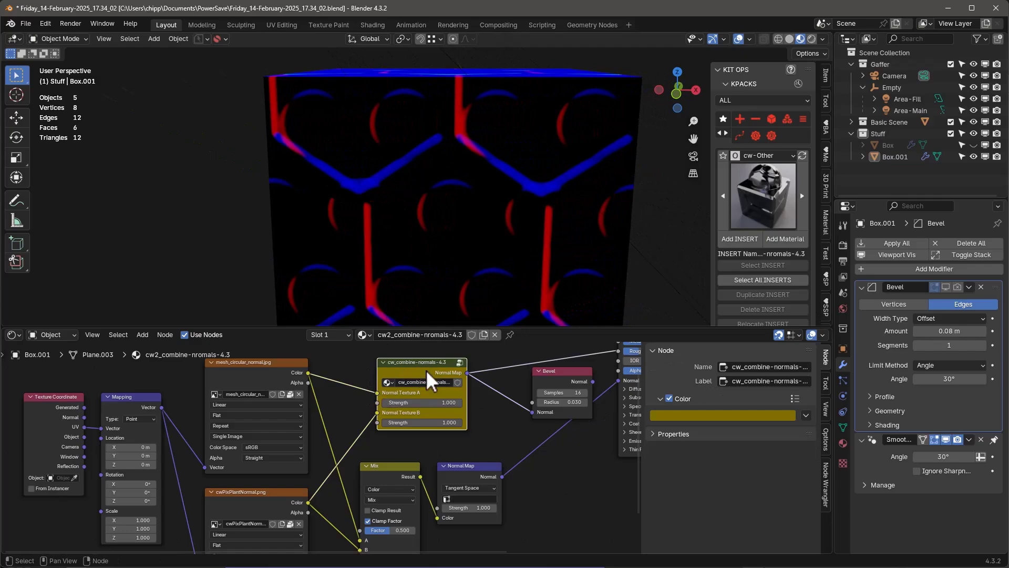
pyautogui.scroll(-4, 489, 161)
pyautogui.moveTo(490, 162); pyautogui.dragTo(413, 210, button='middle')
pyautogui.scroll(-1, 501, 443)
# Connect the Bevel node's output to the Principled BSDF's Normal input and preview the Principled BSDF on the cube.
pyautogui.scroll(3, 501, 444)
pyautogui.moveTo(501, 444); pyautogui.dragTo(416, 445, button='middle')
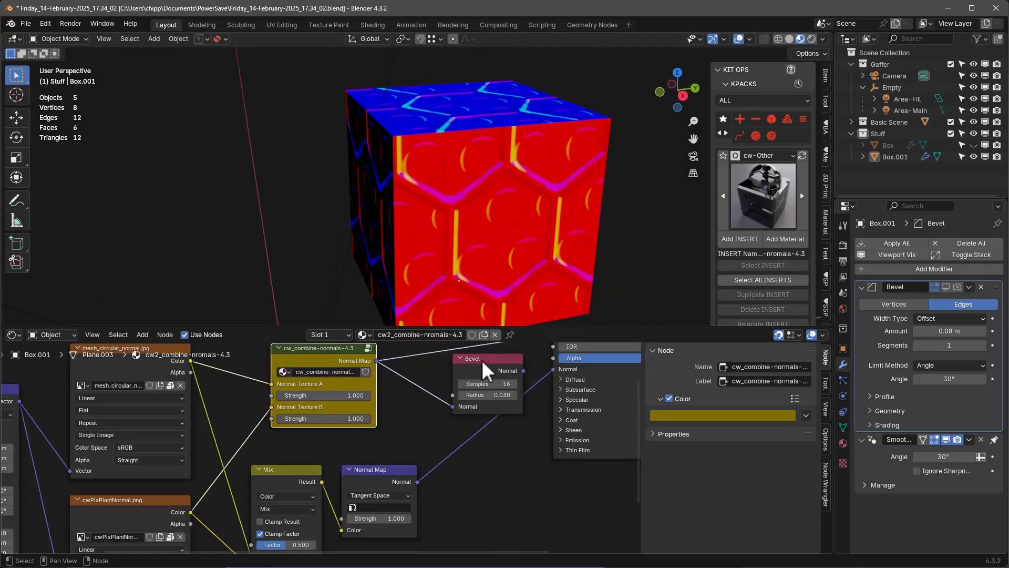
pyautogui.keyDown('shift'); pyautogui.moveTo(484, 358); pyautogui.dragTo(451, 377, button='middle'); pyautogui.keyUp('shift')
pyautogui.click(453, 374)
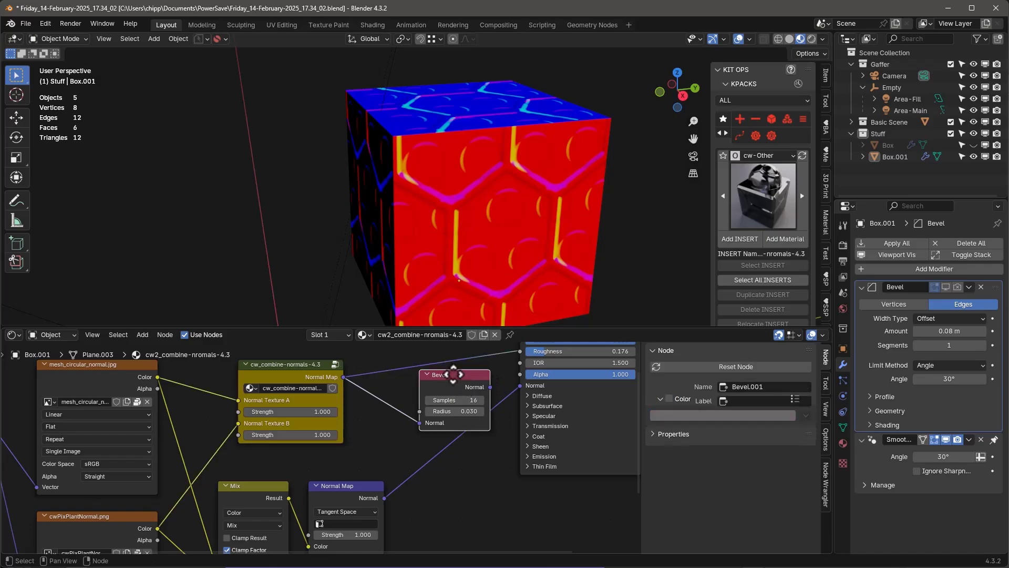
pyautogui.moveTo(453, 374)
pyautogui.mouseDown()
pyautogui.moveTo(432, 375)
pyautogui.moveTo(515, 384)
pyautogui.mouseUp()
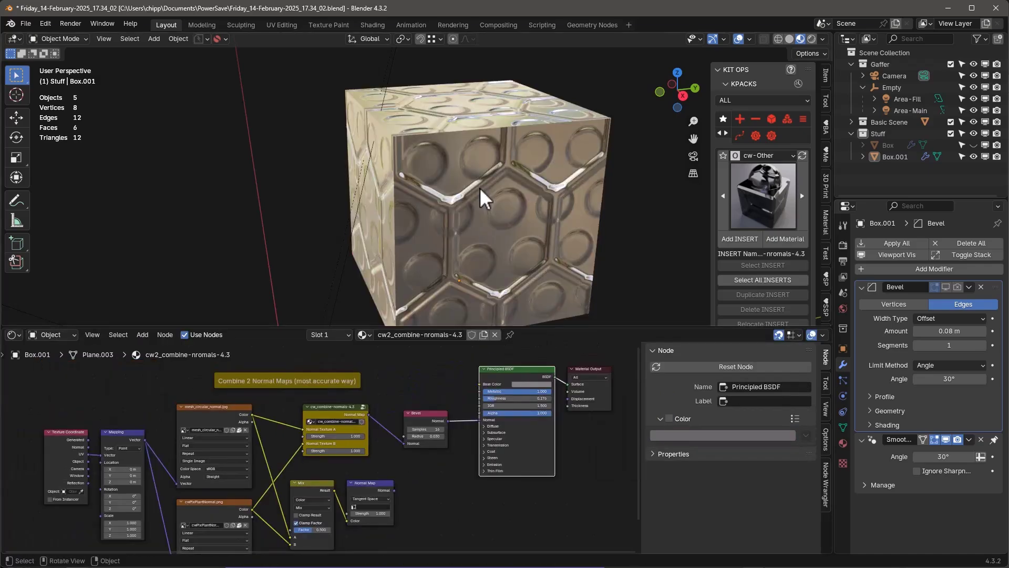
# Switch the 3D viewport to rendered shading and inspect the beveled edges and combined normals on the cube.
pyautogui.moveTo(479, 187); pyautogui.dragTo(480, 194, button='middle')
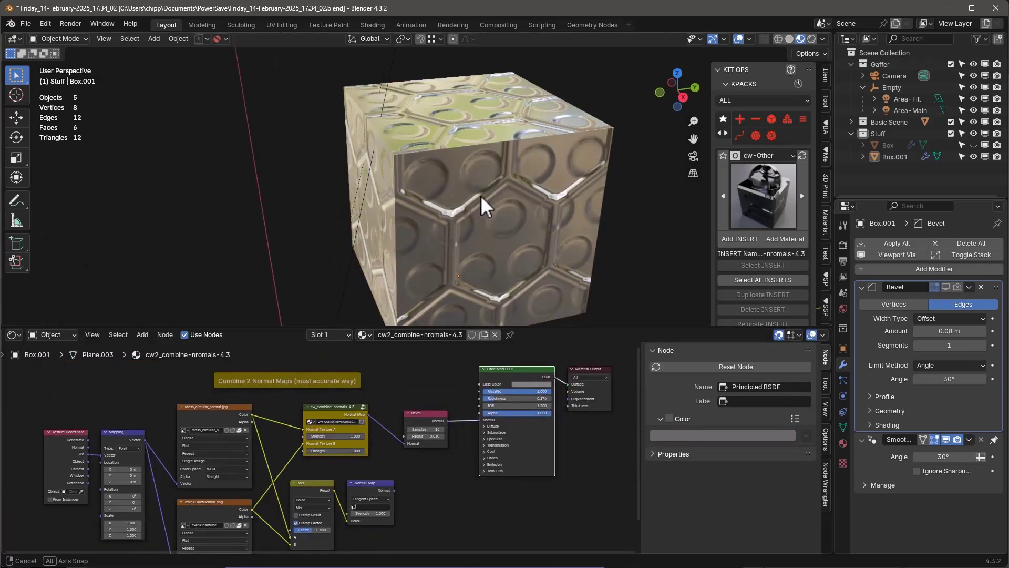
pyautogui.click(811, 39)
pyautogui.scroll(2, 562, 124)
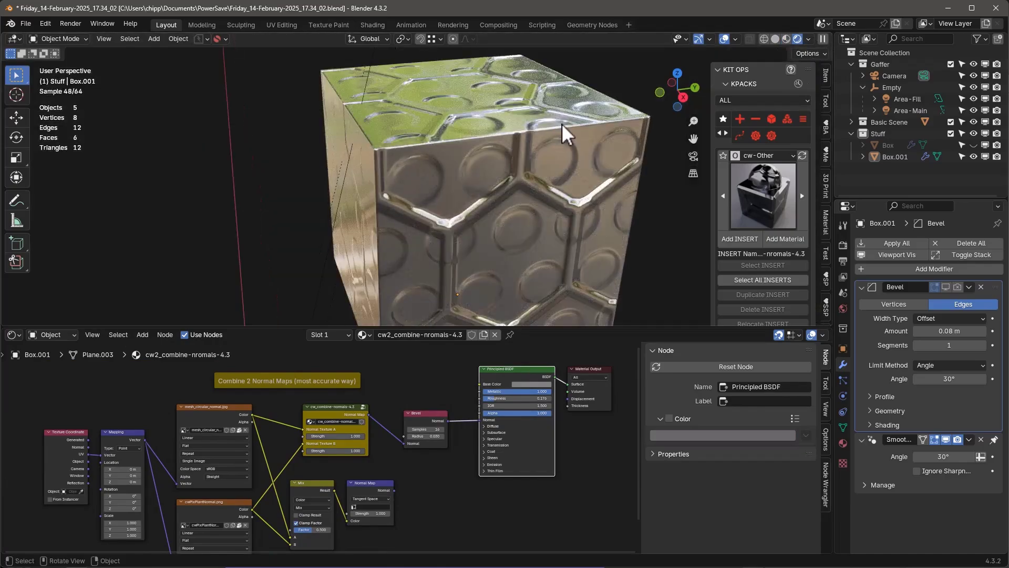
pyautogui.moveTo(452, 212); pyautogui.dragTo(469, 196, button='middle')
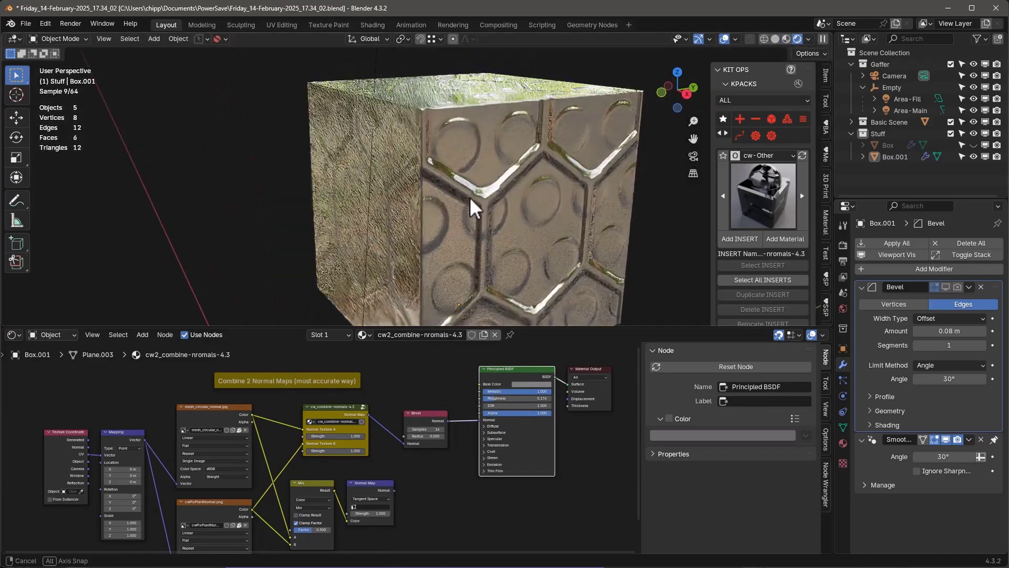
# Open the cw_combine-normals-4.3 group in a maximized node editor and select its upper Normal Map node.
pyautogui.click(339, 406)
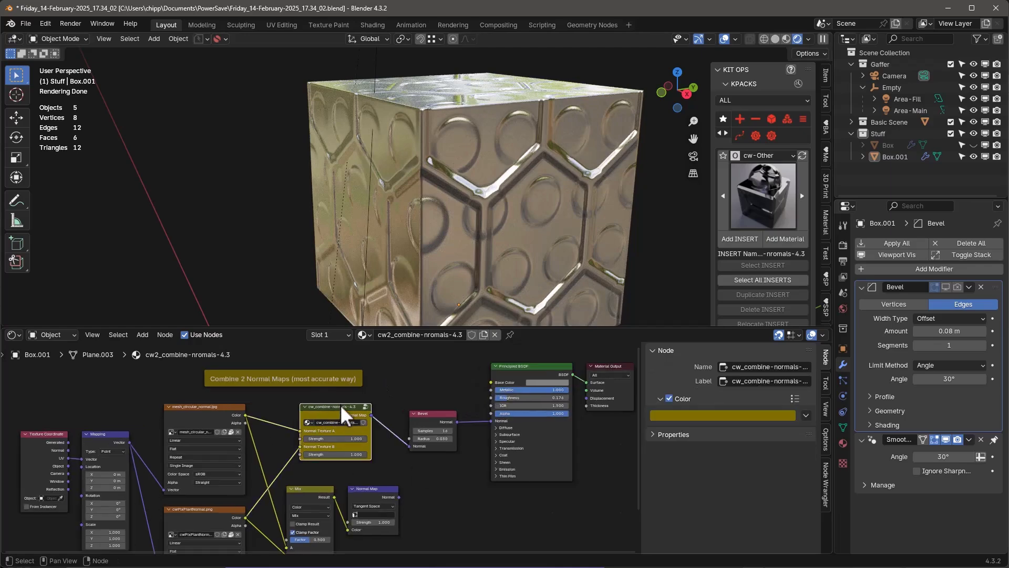
pyautogui.press('Tab')
pyautogui.hotkey('ctrl', 'space')
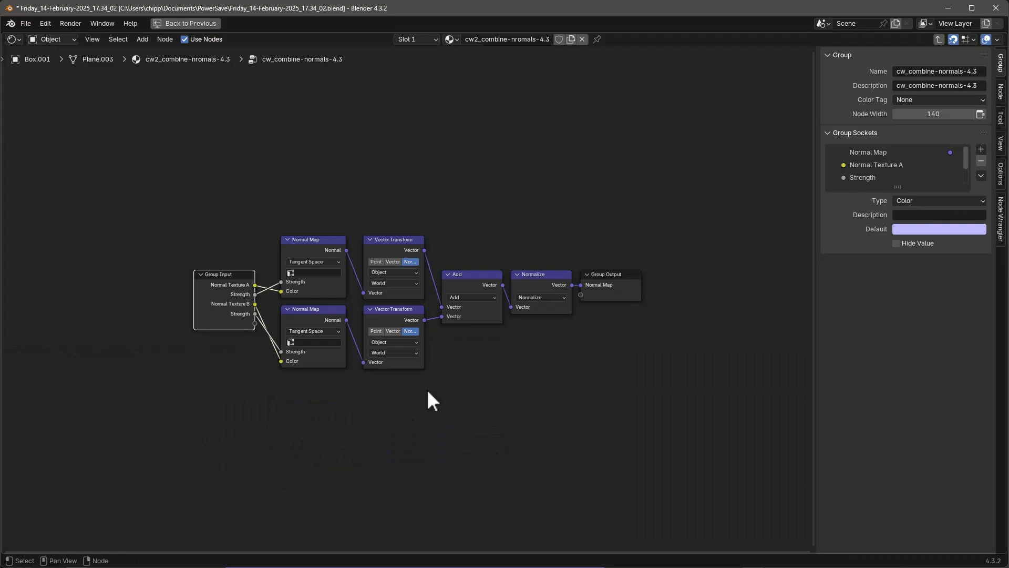
pyautogui.press('Home')
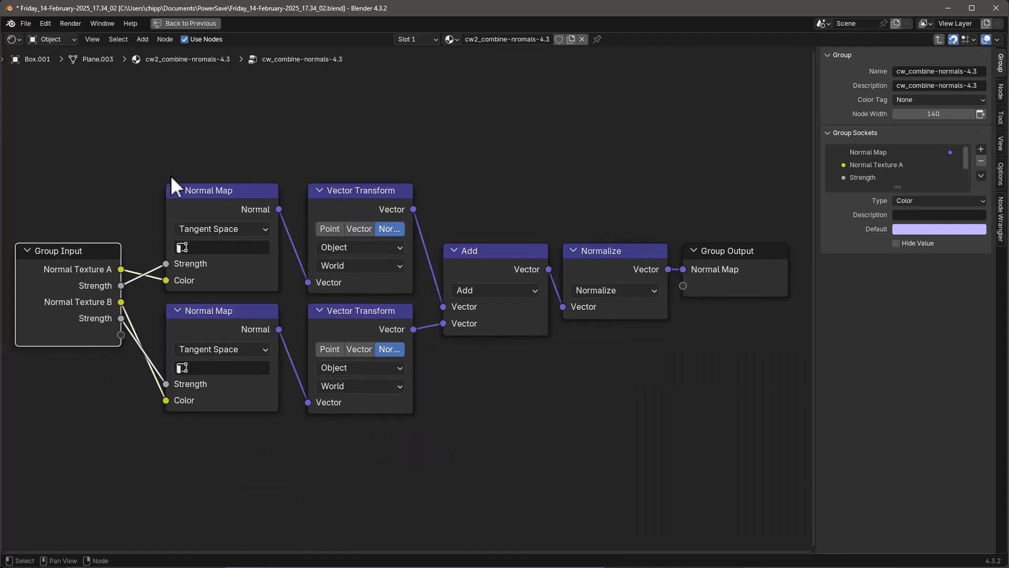
pyautogui.click(206, 190)
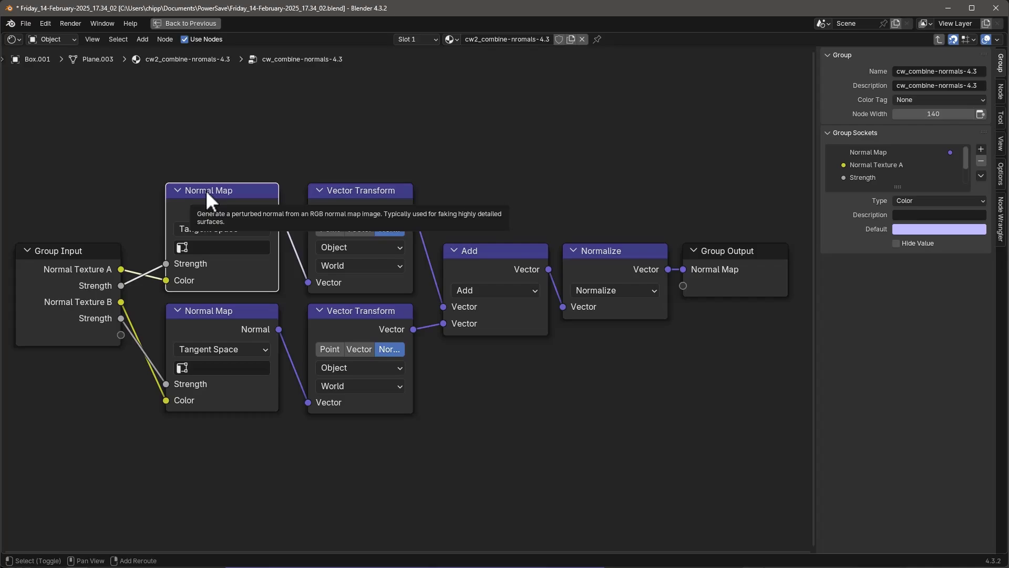
pyautogui.hotkey('shift', 'd')
pyautogui.click(513, 101)
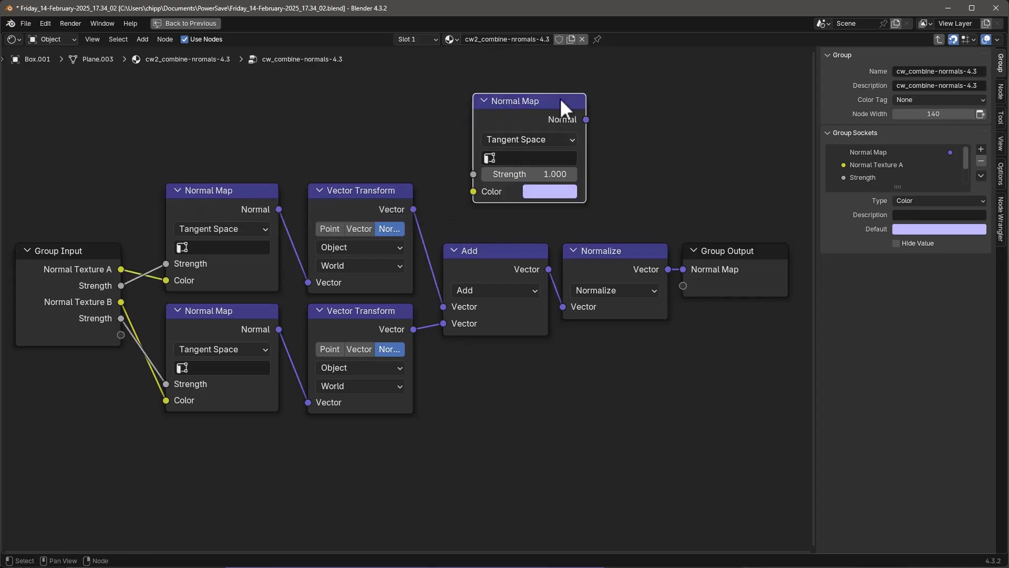
pyautogui.press('Delete')
# Examine the group's node chain from the Normal Map and Vector Transform nodes through Add and Normalize to Group Output.
pyautogui.click(222, 191)
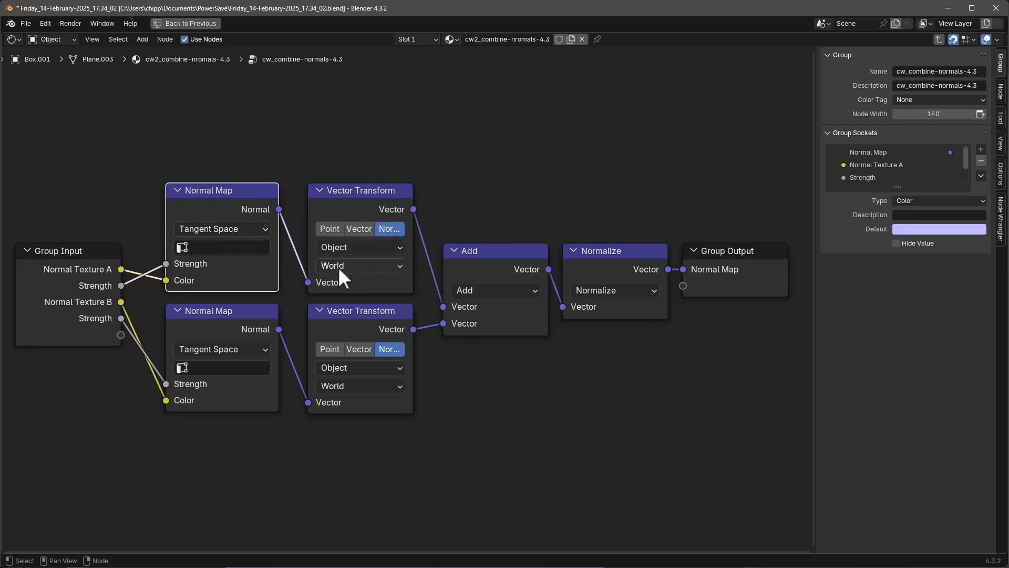
pyautogui.click(342, 199)
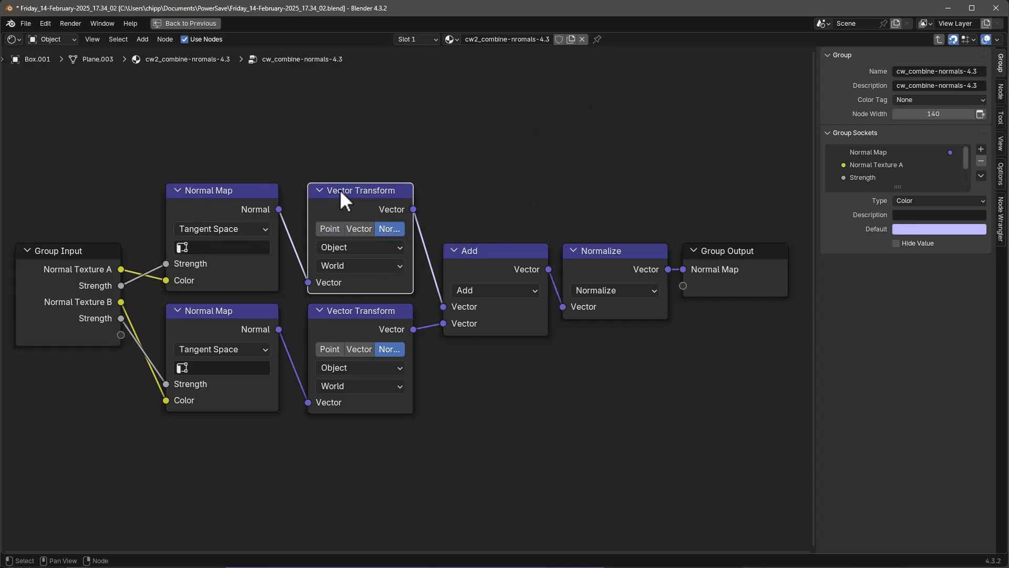
pyautogui.click(352, 323)
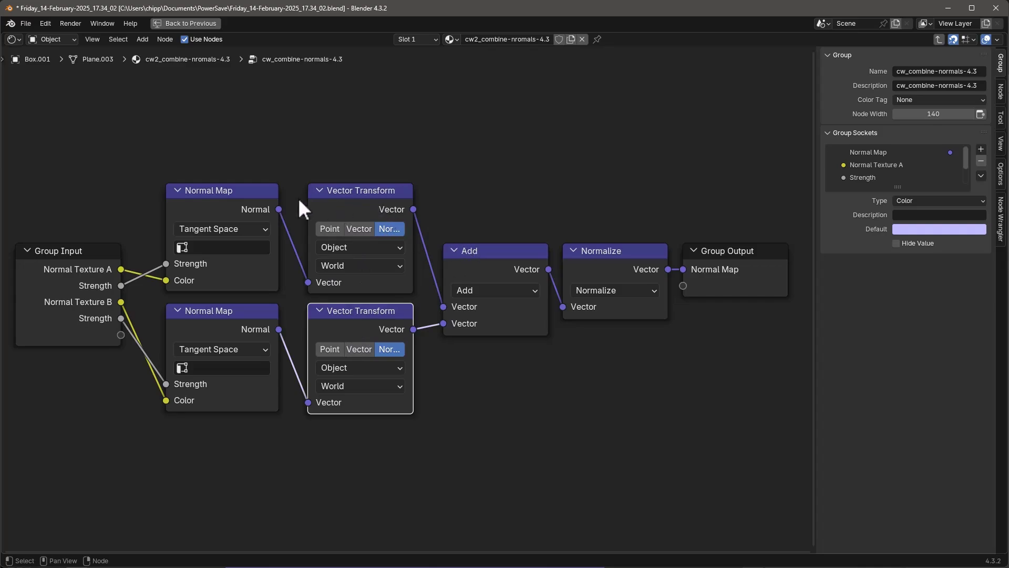
pyautogui.click(478, 251)
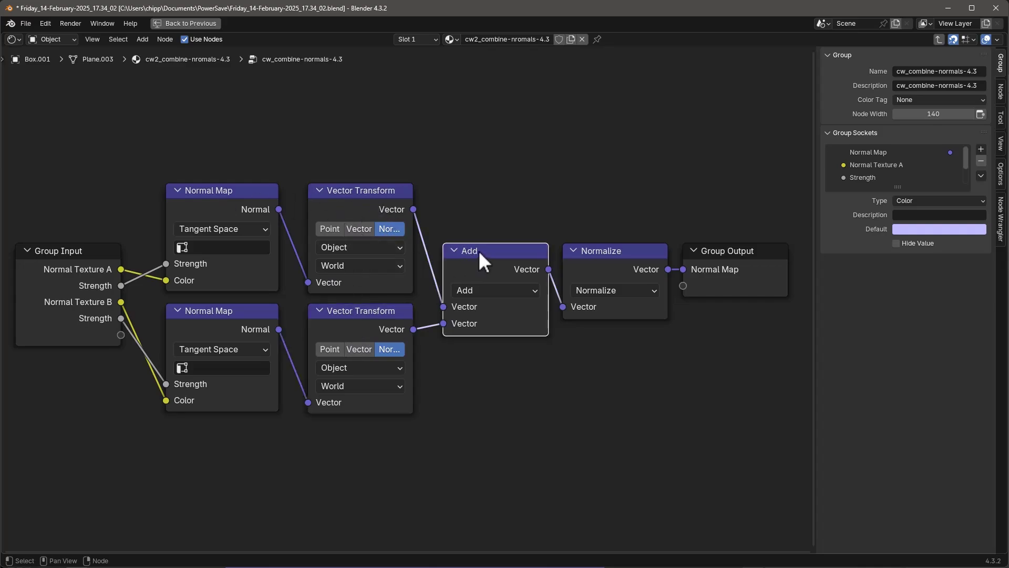
pyautogui.click(611, 249)
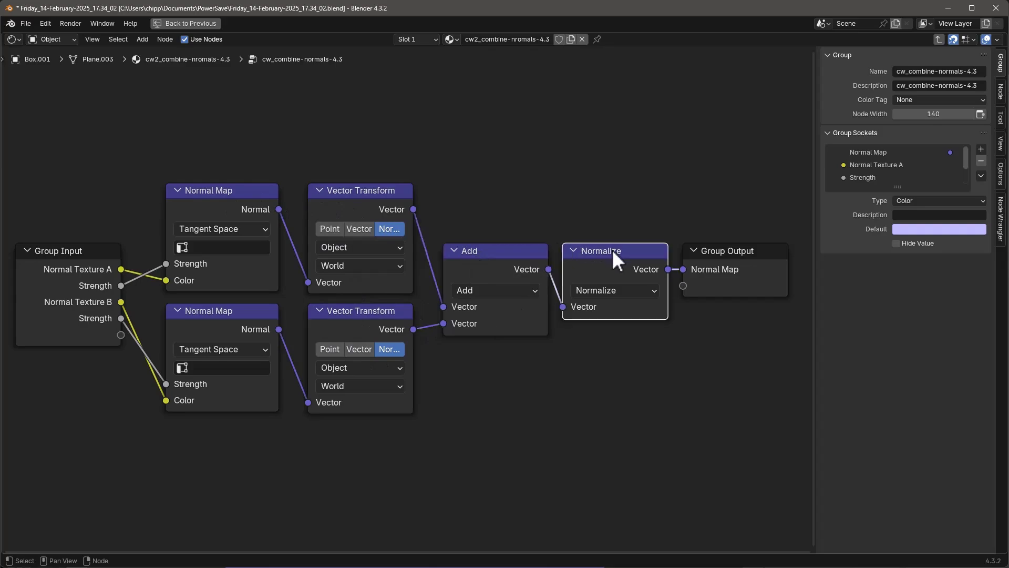
pyautogui.click(735, 250)
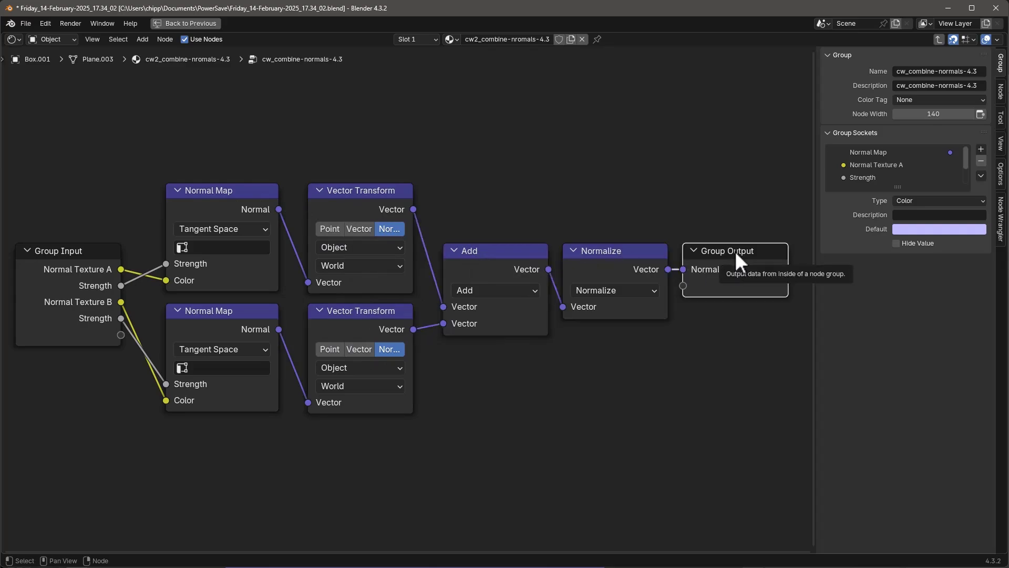
# Exit the node group and restore the split layout to view the rendered cube from several sides.
pyautogui.press('Tab')
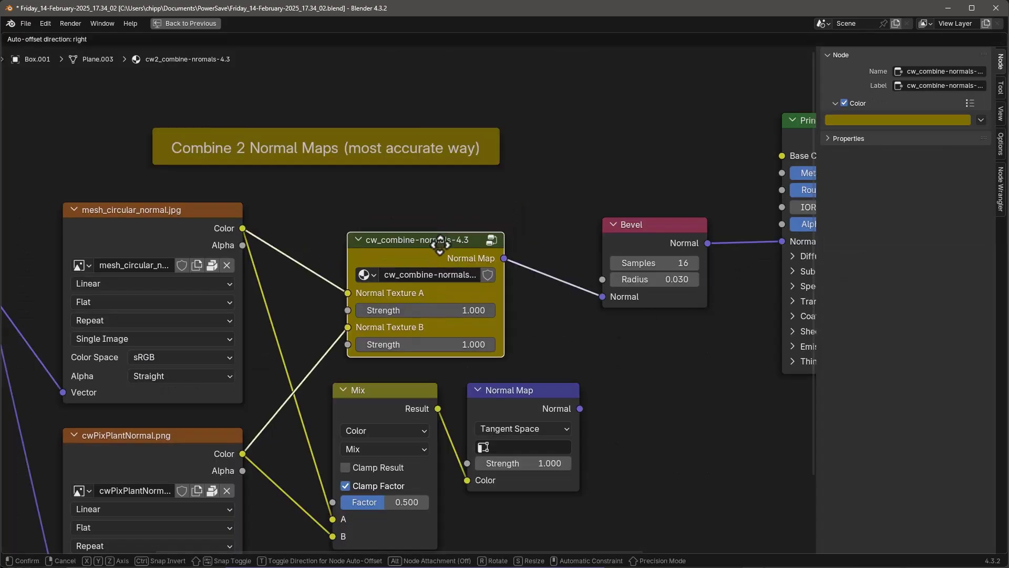
pyautogui.scroll(2, 589, 347)
pyautogui.scroll(-1, 589, 347)
pyautogui.scroll(-1, 589, 351)
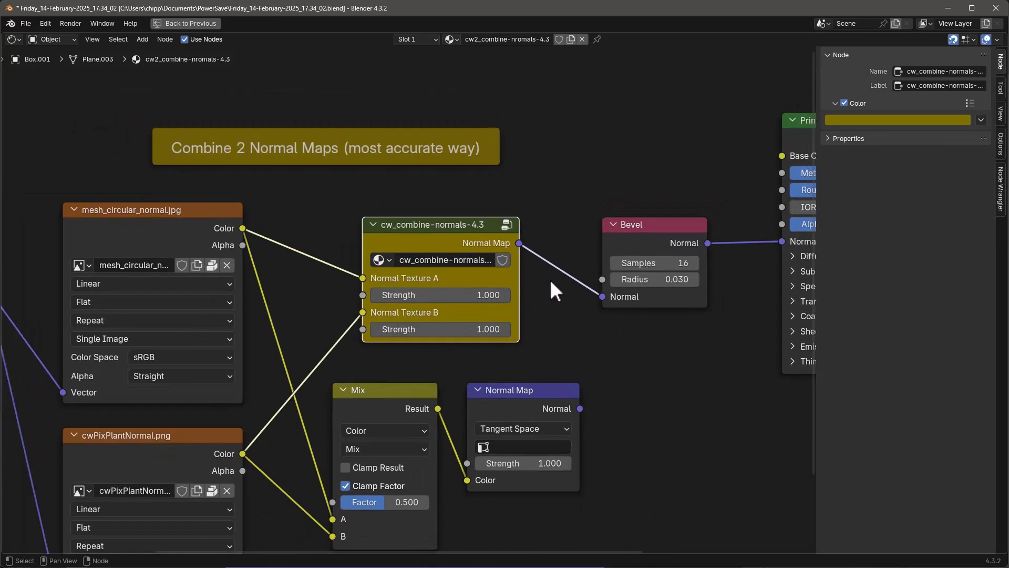
pyautogui.scroll(-2, 549, 279)
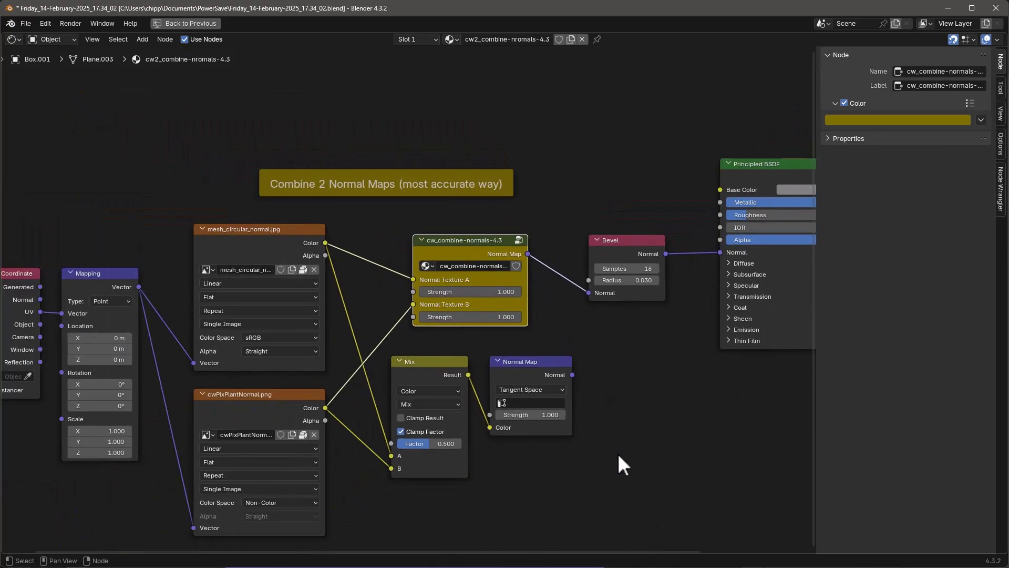
pyautogui.scroll(-1, 604, 431)
pyautogui.hotkey('ctrl', 'space')
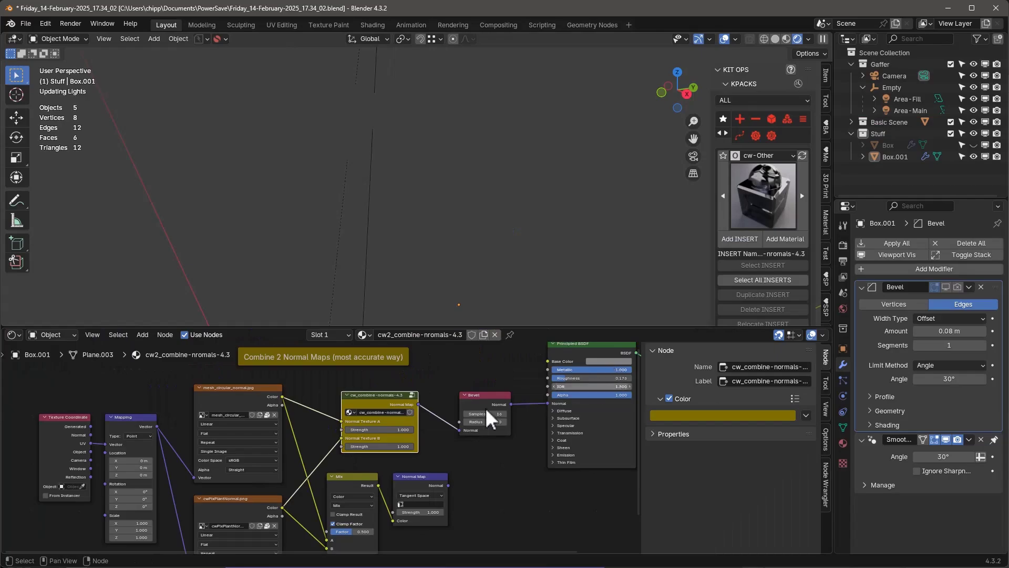
pyautogui.scroll(1, 486, 411)
pyautogui.moveTo(479, 175); pyautogui.dragTo(608, 238, button='middle')
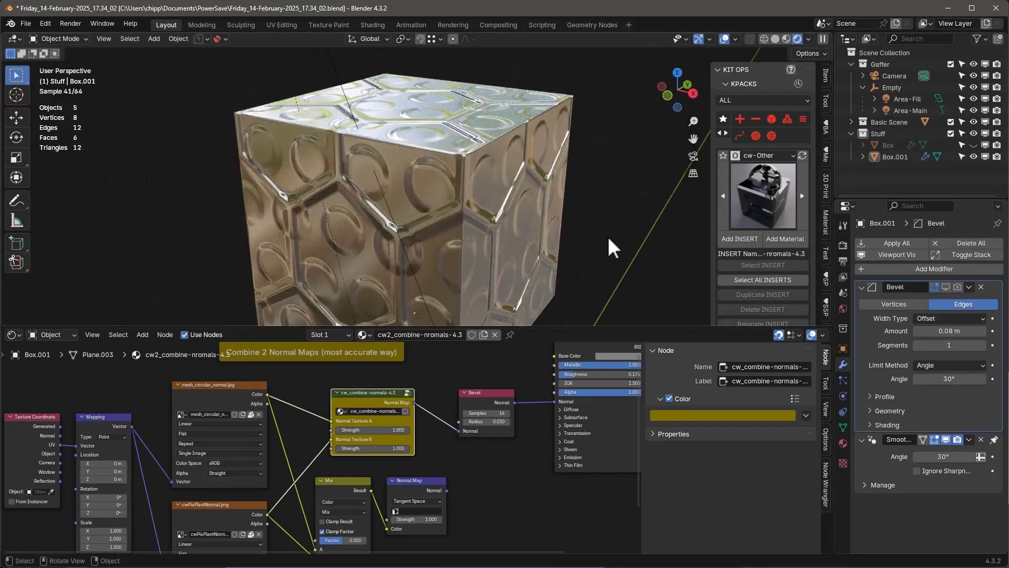
pyautogui.moveTo(440, 190); pyautogui.dragTo(423, 458, button='middle')
# Duplicate the mesh_circular_normal.jpg texture node and place the copy above the Texture Coordinate node.
pyautogui.scroll(-2, 467, 479)
pyautogui.click(240, 391)
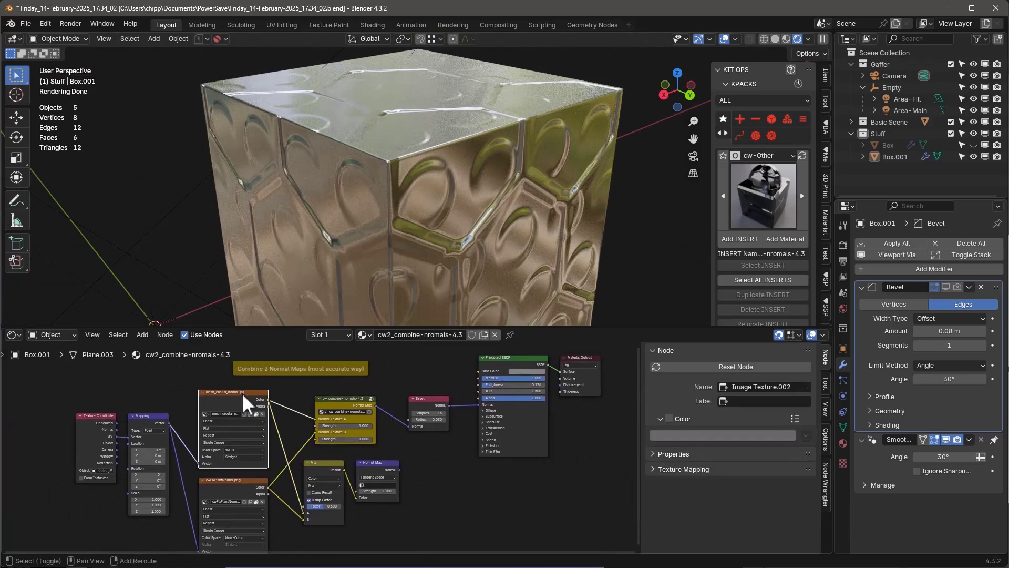
pyautogui.hotkey('shift', 'd')
pyautogui.click(71, 370)
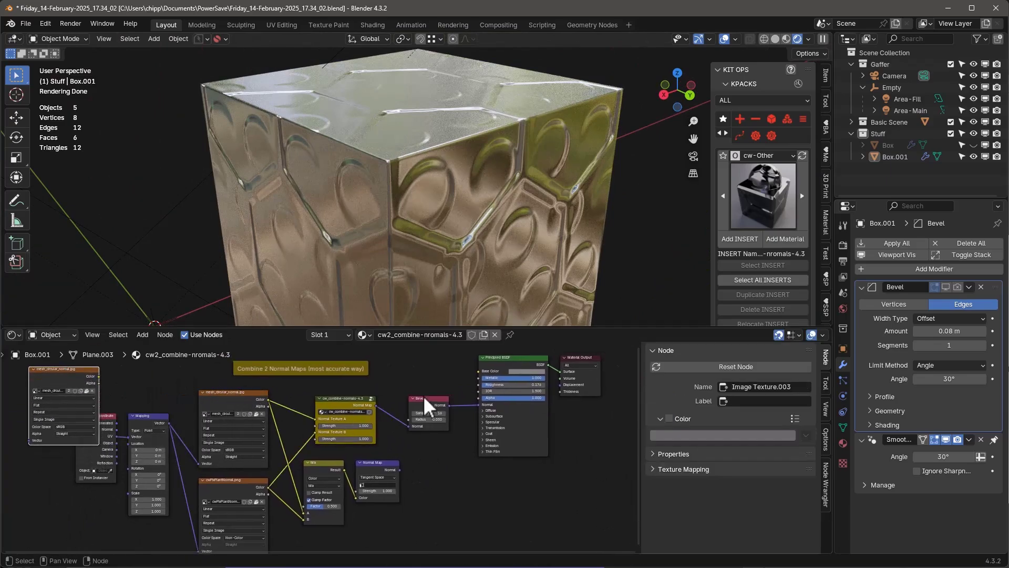
# Move the Bevel, Principled BSDF and Material Output nodes farther from the combine group to make room for another node.
pyautogui.moveTo(419, 362); pyautogui.dragTo(568, 410)
pyautogui.moveTo(537, 357); pyautogui.dragTo(585, 376)
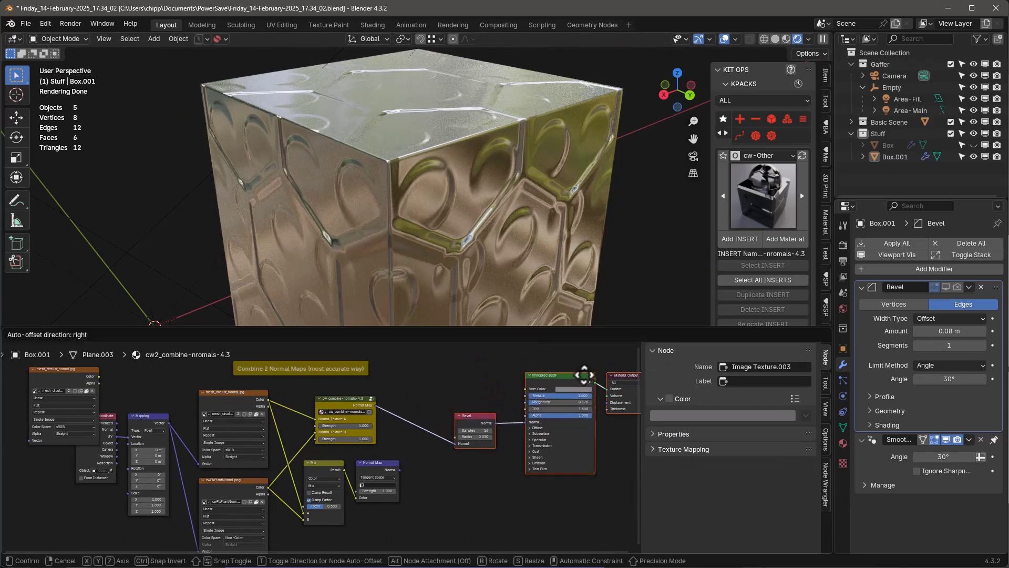
pyautogui.click(584, 375)
# Set the duplicated texture node's image to mesh_horizontal_normal.jpg and preview it on the cube.
pyautogui.scroll(2, 20, 384)
pyautogui.click(21, 386)
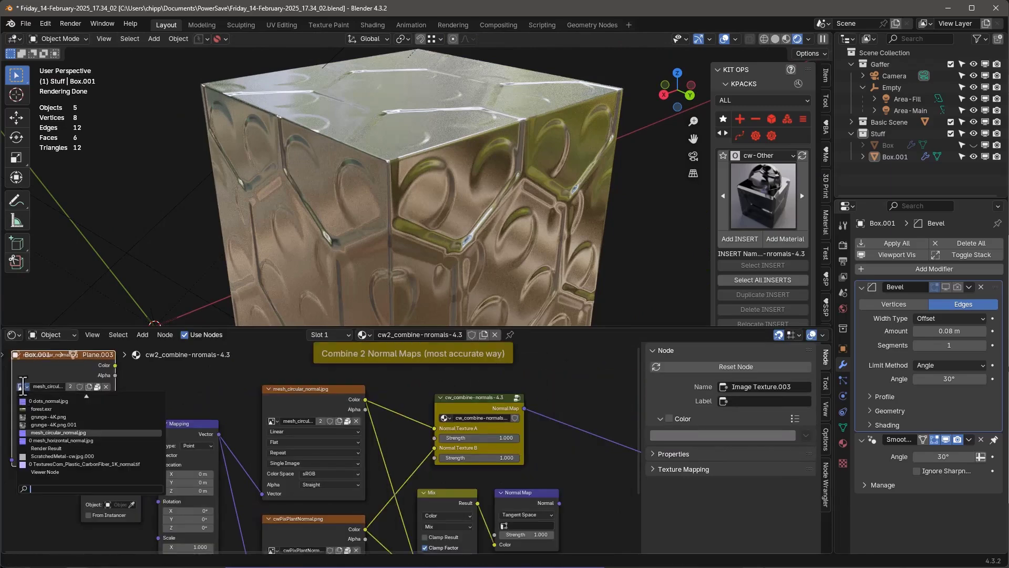
pyautogui.click(103, 440)
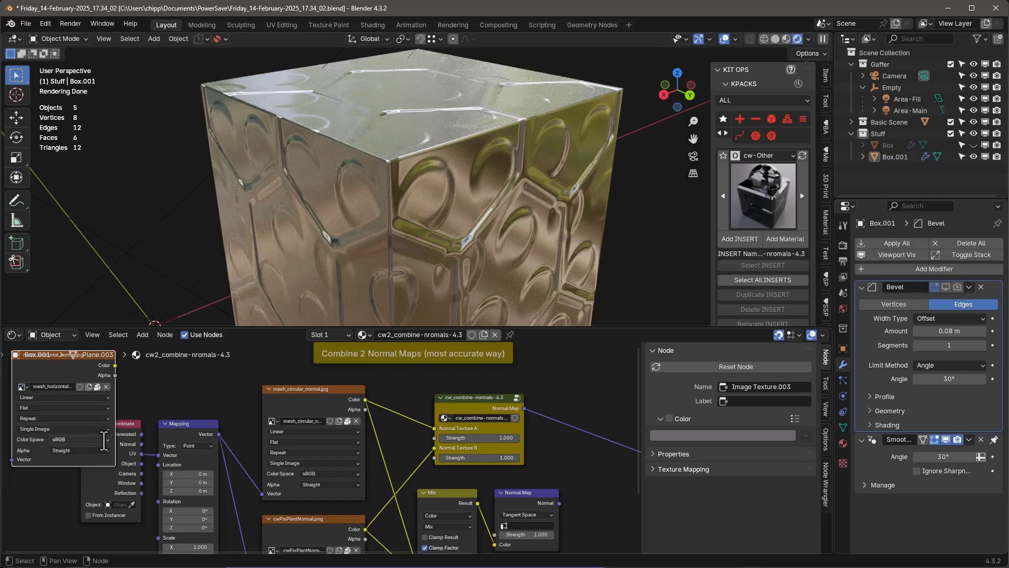
pyautogui.keyDown('ctrl'); pyautogui.keyDown('shift'); pyautogui.click(71, 351); pyautogui.keyUp('shift'); pyautogui.keyUp('ctrl')
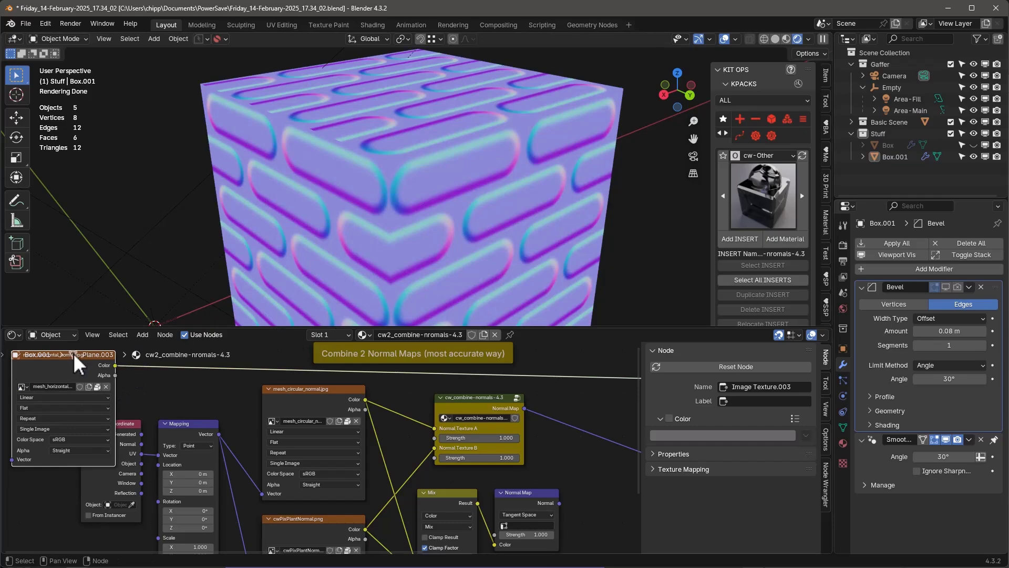
# Duplicate the cw_combine-normals-4.3 node and insert the copy between the original group node and the Bevel node.
pyautogui.scroll(-3, 421, 412)
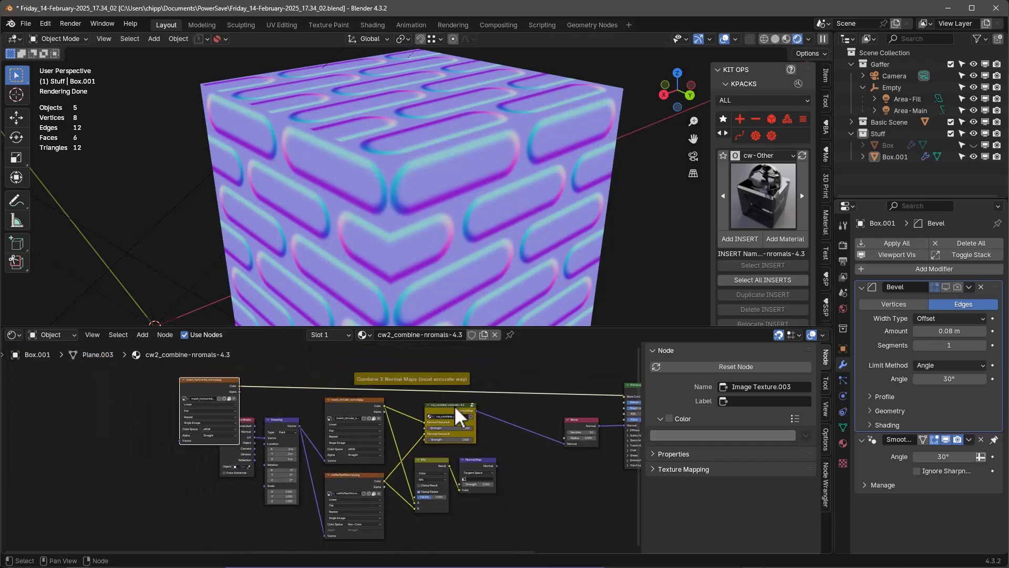
pyautogui.click(454, 405)
pyautogui.hotkey('shift', 'd')
pyautogui.click(521, 407)
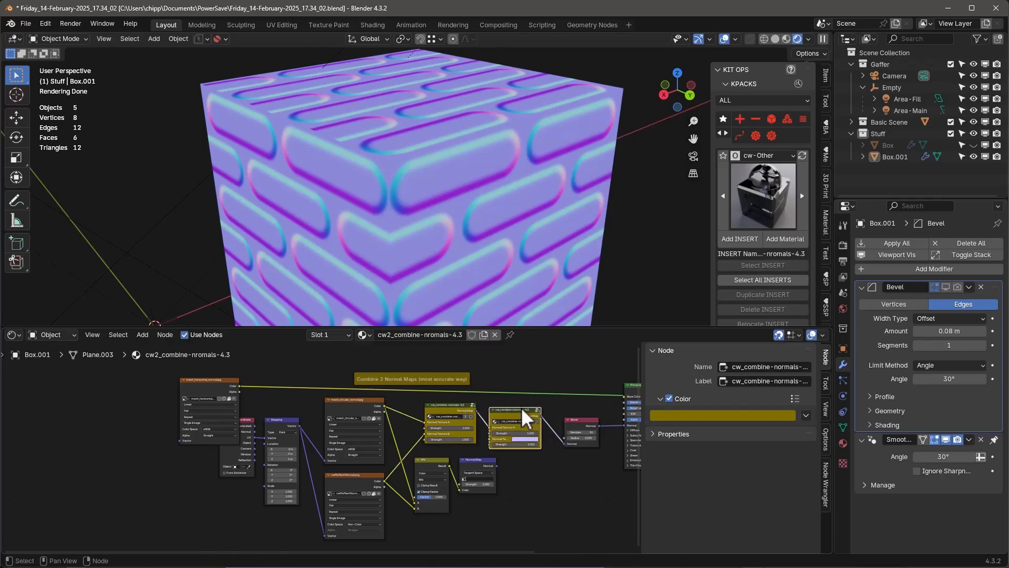
pyautogui.moveTo(239, 385); pyautogui.dragTo(487, 447)
pyautogui.scroll(3, 500, 440)
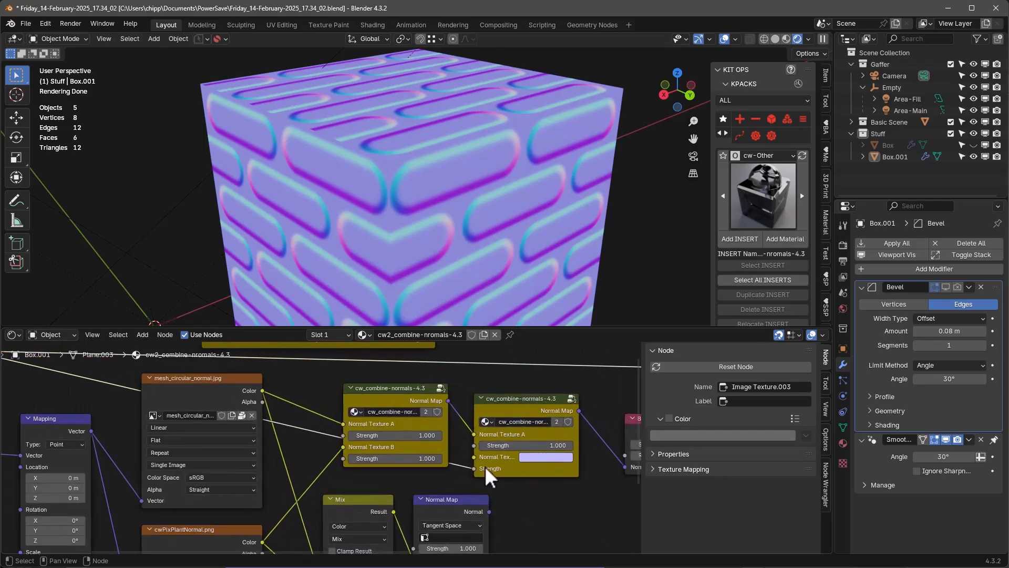
pyautogui.moveTo(474, 468); pyautogui.dragTo(455, 475)
# Connect the mesh_horizontal_normal.jpg node's Color output to Normal Texture B of the second cw_combine-normals-4.3 node.
pyautogui.scroll(-3, 399, 455)
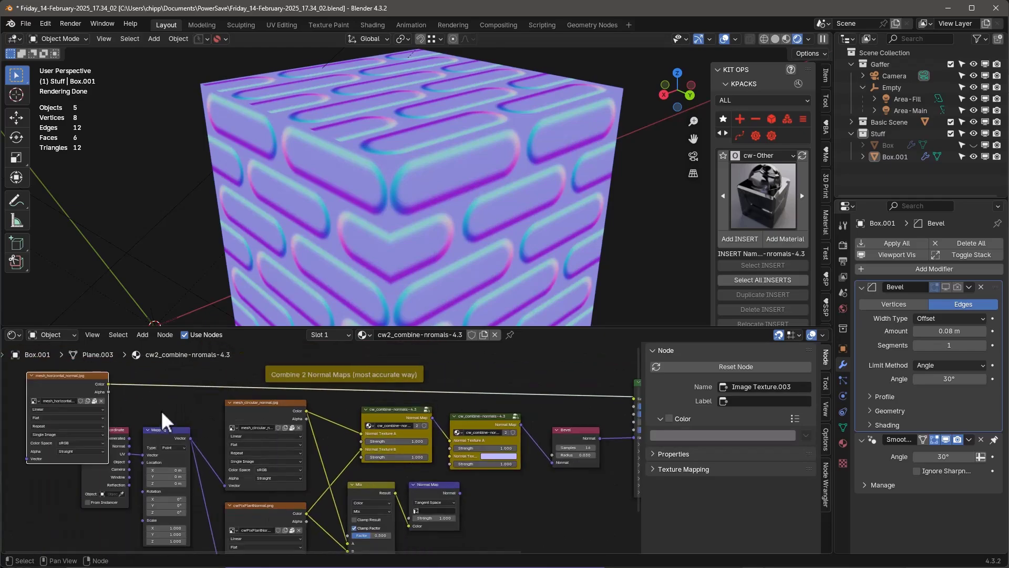
pyautogui.moveTo(108, 384); pyautogui.dragTo(452, 456)
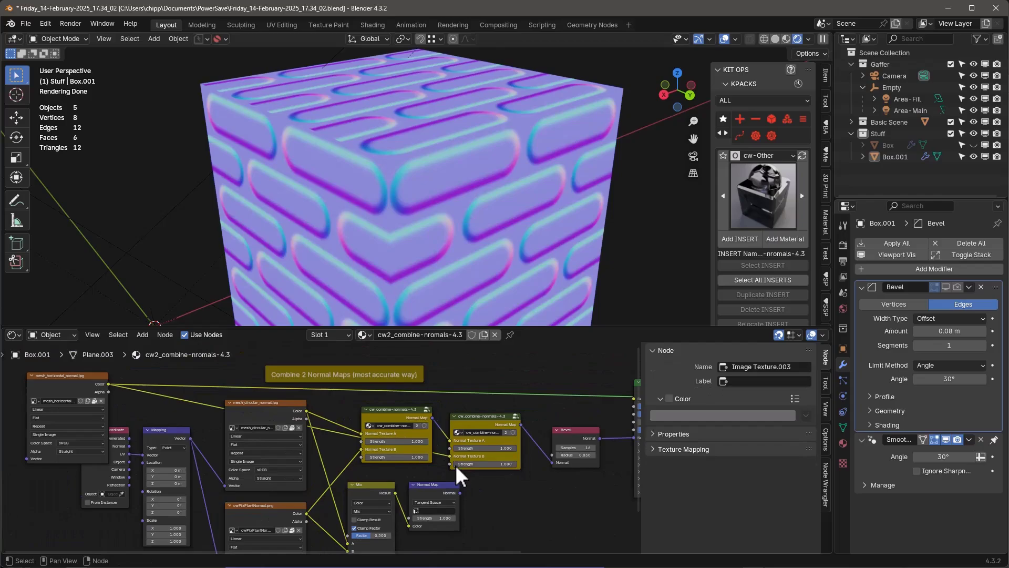
pyautogui.scroll(2, 481, 469)
pyautogui.scroll(-2, 475, 469)
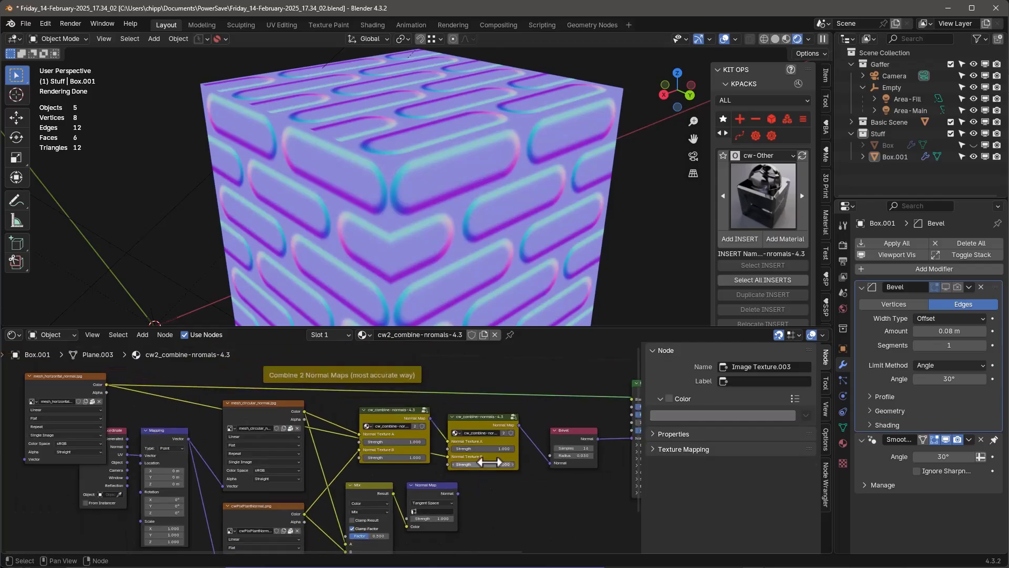
# Preview the Principled BSDF on the cube to check the three combined normal maps.
pyautogui.scroll(-2, 480, 469)
pyautogui.click(607, 405)
pyautogui.moveTo(557, 310); pyautogui.dragTo(507, 197, button='middle')
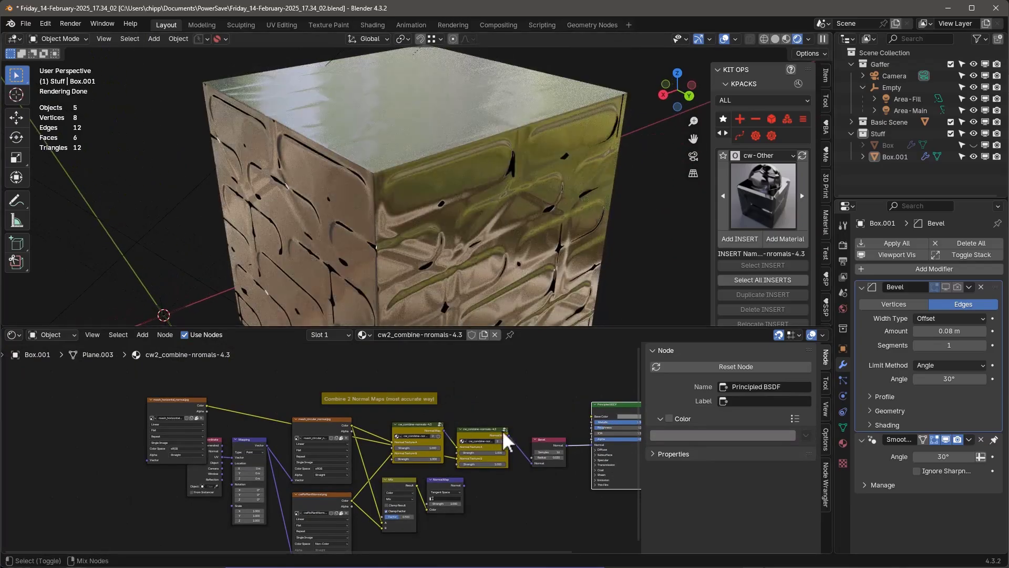
# Preview the second cw_combine-normals-4.3 node's output on the cube and examine the combined normals.
pyautogui.keyDown('ctrl'); pyautogui.keyDown('shift'); pyautogui.click(486, 431); pyautogui.keyUp('shift'); pyautogui.keyUp('ctrl')
pyautogui.moveTo(492, 241)
pyautogui.mouseDown(button='middle')
pyautogui.moveTo(491, 210)
pyautogui.moveTo(316, 227)
pyautogui.moveTo(306, 205)
pyautogui.moveTo(492, 225)
pyautogui.mouseUp(button='middle')
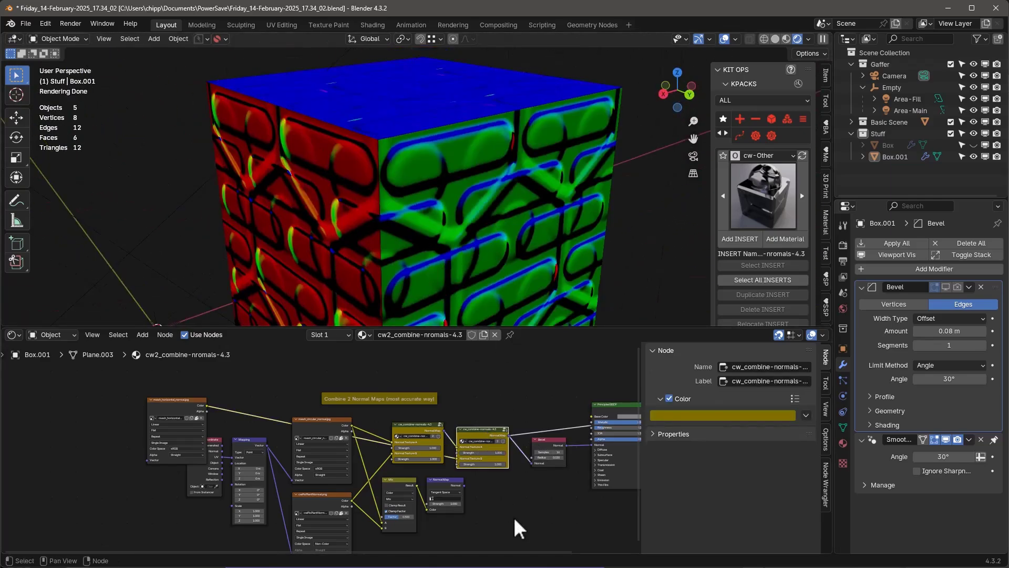
pyautogui.scroll(-3, 507, 504)
pyautogui.scroll(2, 519, 500)
pyautogui.scroll(1, 487, 436)
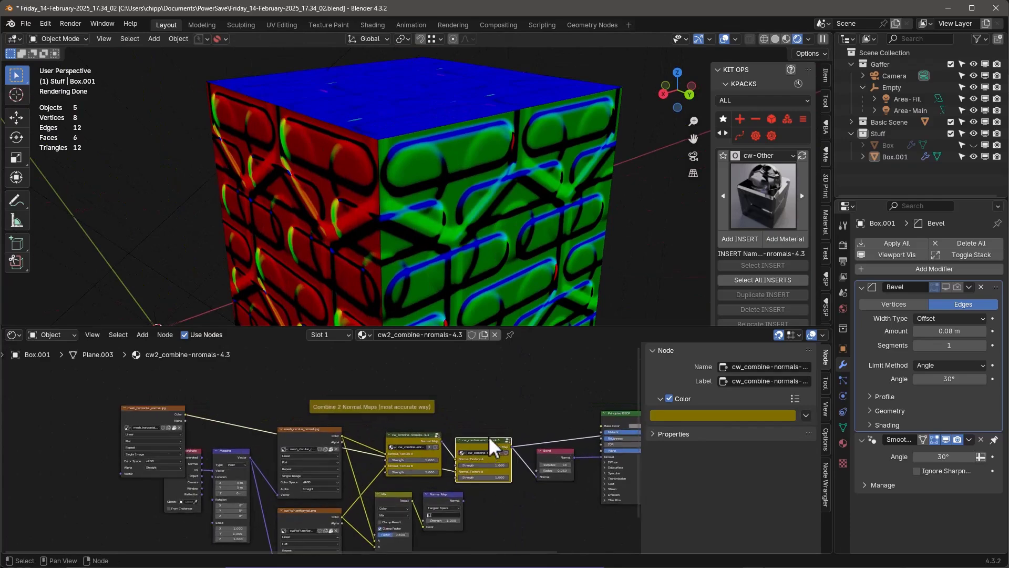
# Preview the Principled BSDF again and set the second combine group's Normal Texture B Strength to 1.200.
pyautogui.keyDown('ctrl'); pyautogui.keyDown('shift'); pyautogui.click(618, 411); pyautogui.keyUp('shift'); pyautogui.keyUp('ctrl')
pyautogui.moveTo(525, 305); pyautogui.dragTo(506, 170, button='middle')
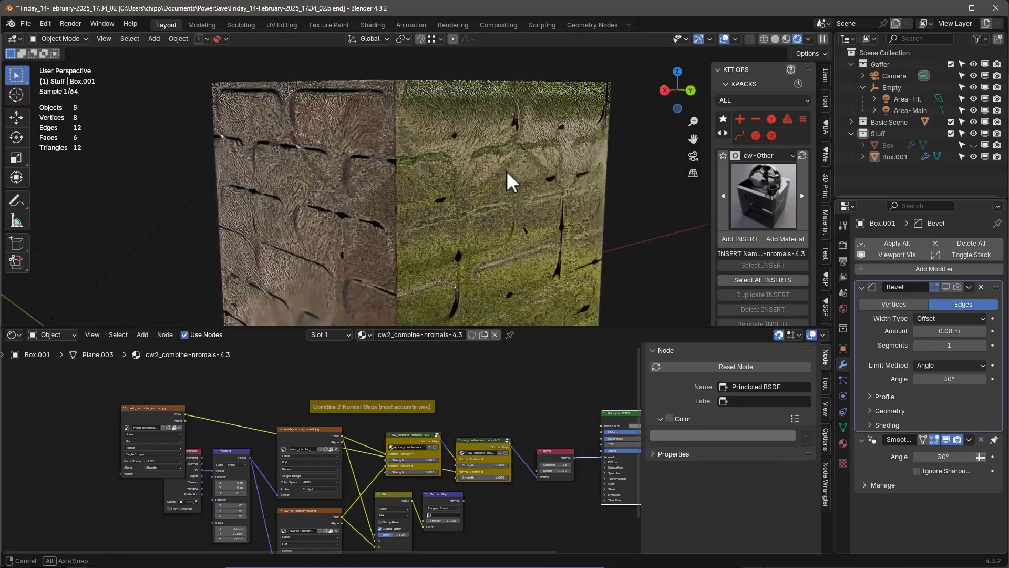
pyautogui.scroll(3, 420, 468)
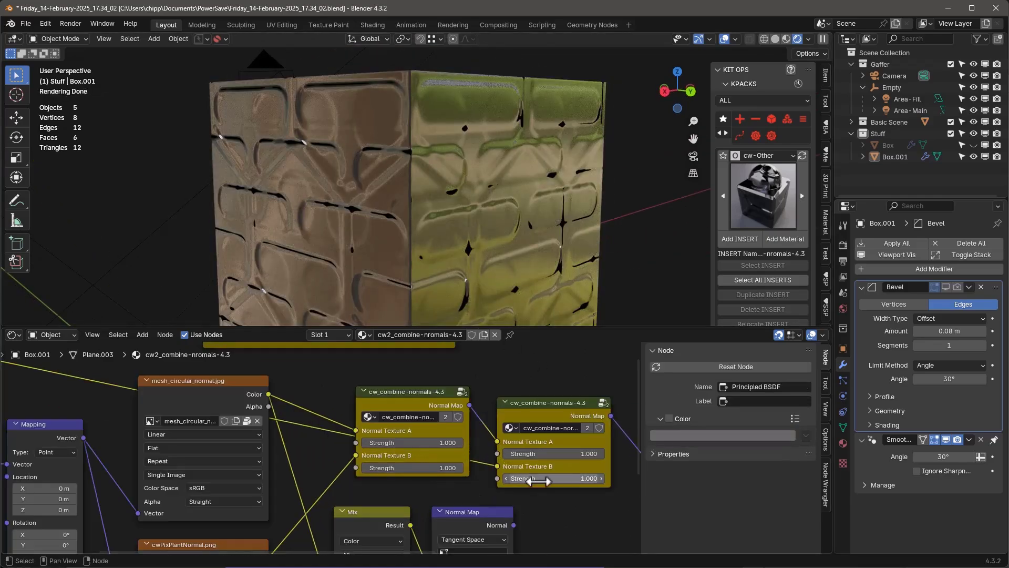
pyautogui.moveTo(537, 479)
pyautogui.mouseDown()
pyautogui.moveTo(518, 480)
pyautogui.moveTo(556, 479)
pyautogui.mouseUp()
pyautogui.moveTo(512, 251); pyautogui.dragTo(459, 211, button='middle')
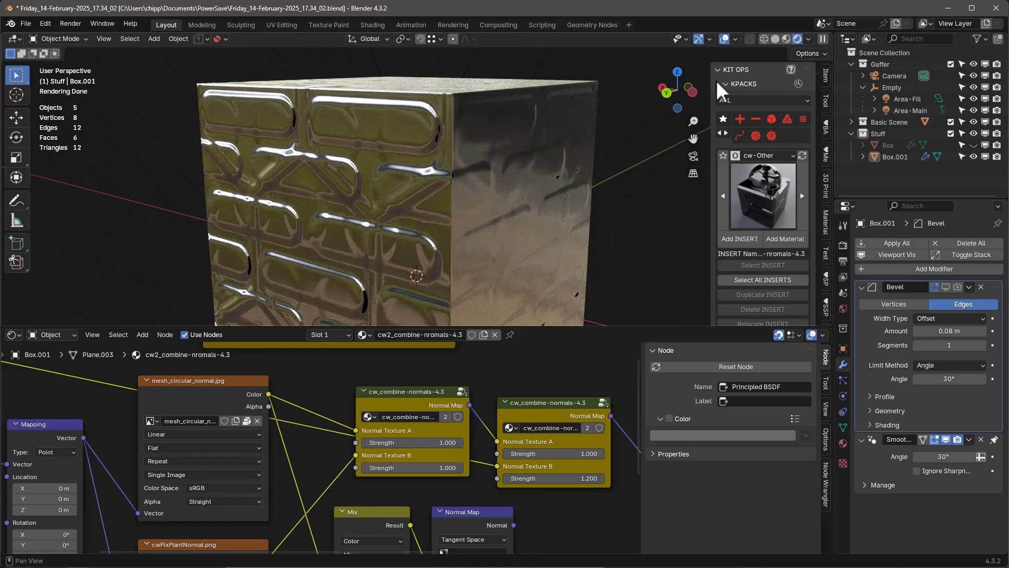
# Compare rendered and Material Preview shading on the cube, leaving the 3D viewport in Material Preview.
pyautogui.click(785, 39)
pyautogui.moveTo(481, 171)
pyautogui.mouseDown(button='middle')
pyautogui.moveTo(606, 215)
pyautogui.moveTo(361, 198)
pyautogui.moveTo(322, 260)
pyautogui.moveTo(497, 192)
pyautogui.moveTo(552, 194)
pyautogui.mouseUp(button='middle')
pyautogui.click(812, 39)
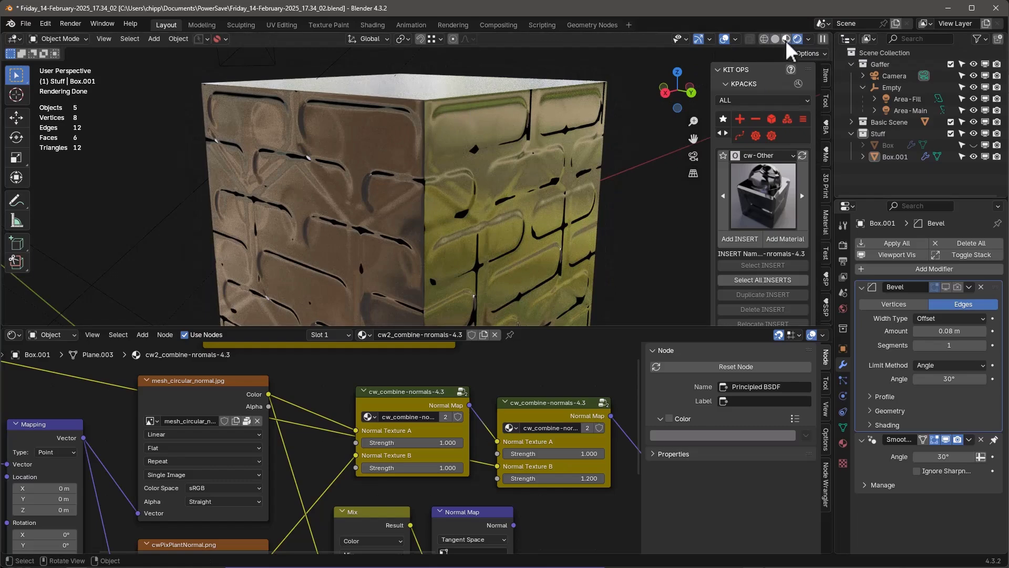
pyautogui.click(785, 40)
# Select the Bevel node and inspect the cube's edges in Material Preview from a higher angle.
pyautogui.scroll(-6, 278, 471)
pyautogui.scroll(5, 549, 461)
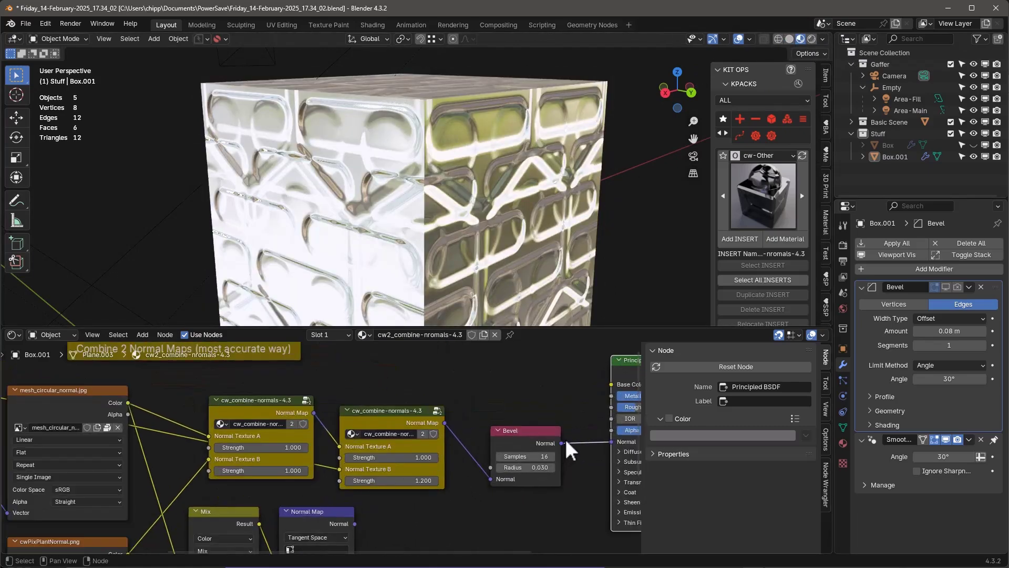
pyautogui.scroll(3, 530, 447)
pyautogui.click(523, 421)
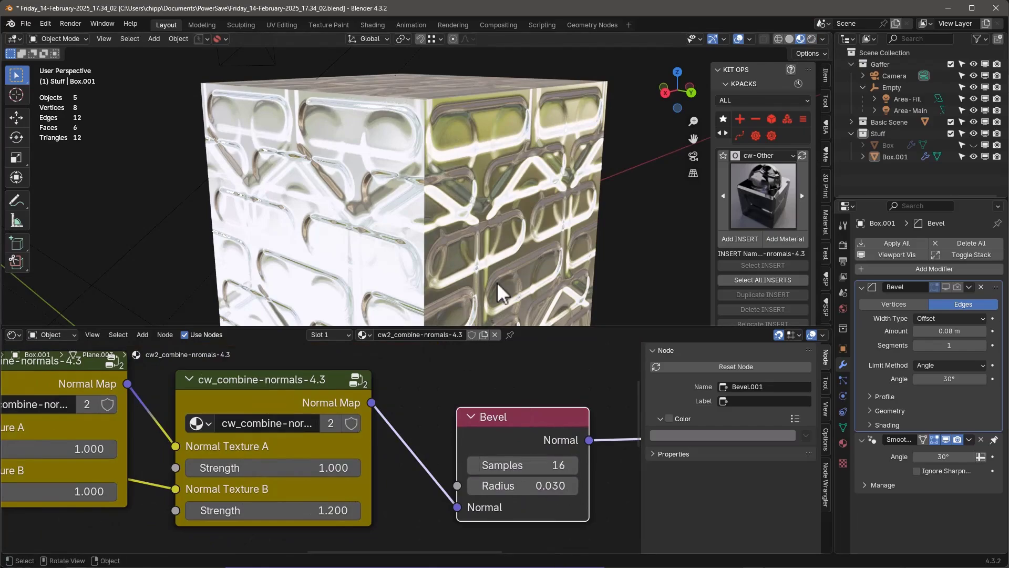
pyautogui.moveTo(497, 282); pyautogui.dragTo(512, 428, button='middle')
pyautogui.moveTo(574, 230); pyautogui.dragTo(470, 285, button='middle')
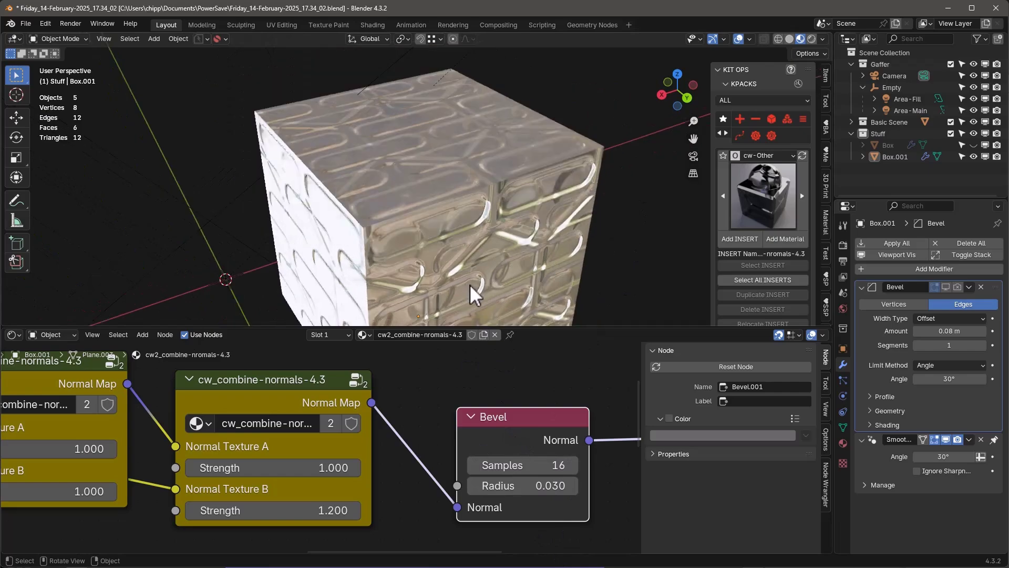
pyautogui.scroll(-1, 470, 285)
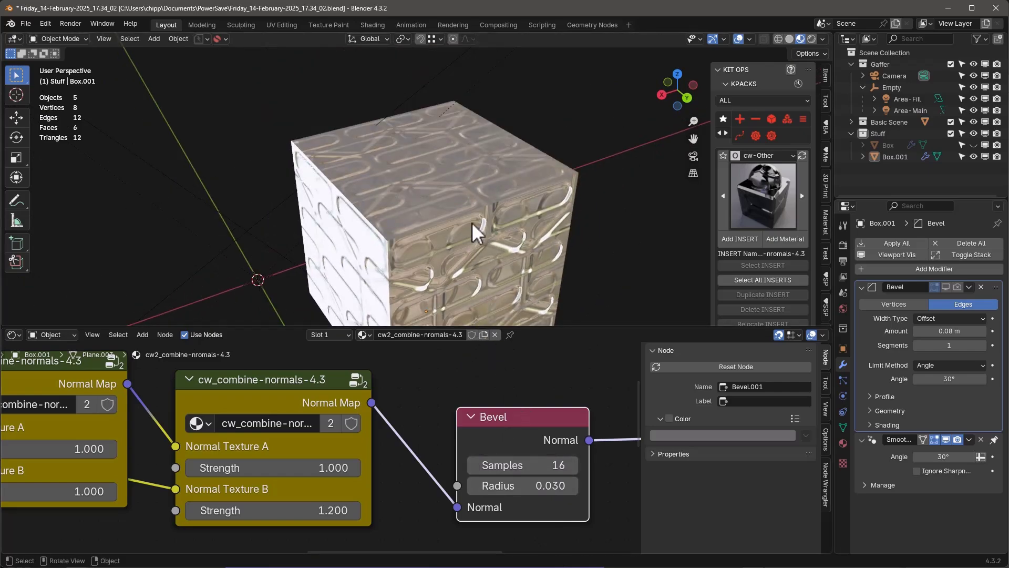
# In the new box-and-concrete-floor scene, show the KIT OPS tools and choose the cw-Other KPACK.
pyautogui.moveTo(472, 222)
pyautogui.mouseDown(button='middle')
pyautogui.moveTo(481, 187)
pyautogui.moveTo(452, 208)
pyautogui.mouseUp(button='middle')
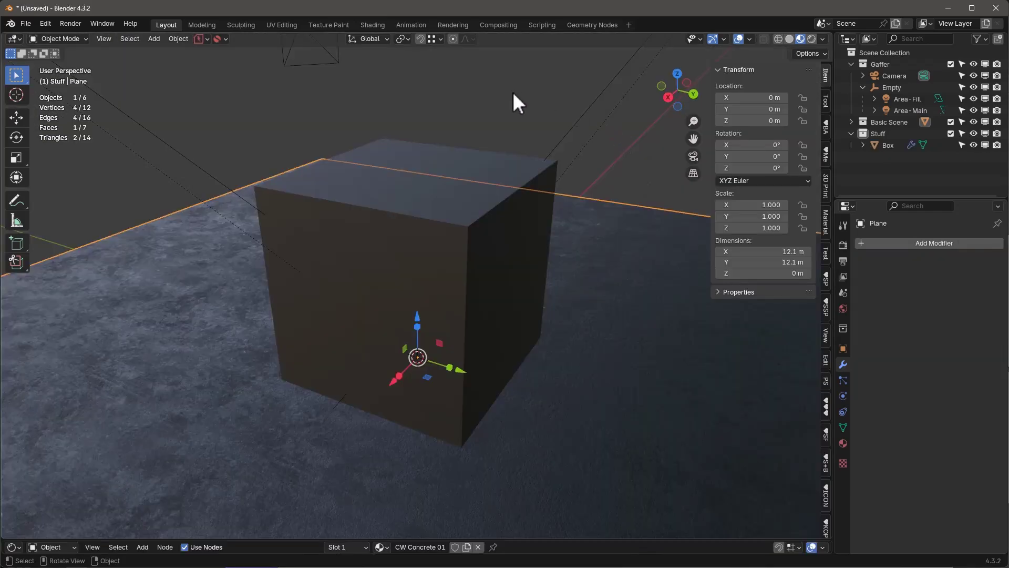
pyautogui.moveTo(562, 287)
pyautogui.mouseDown(button='middle')
pyautogui.moveTo(570, 302)
pyautogui.moveTo(572, 290)
pyautogui.mouseUp(button='middle')
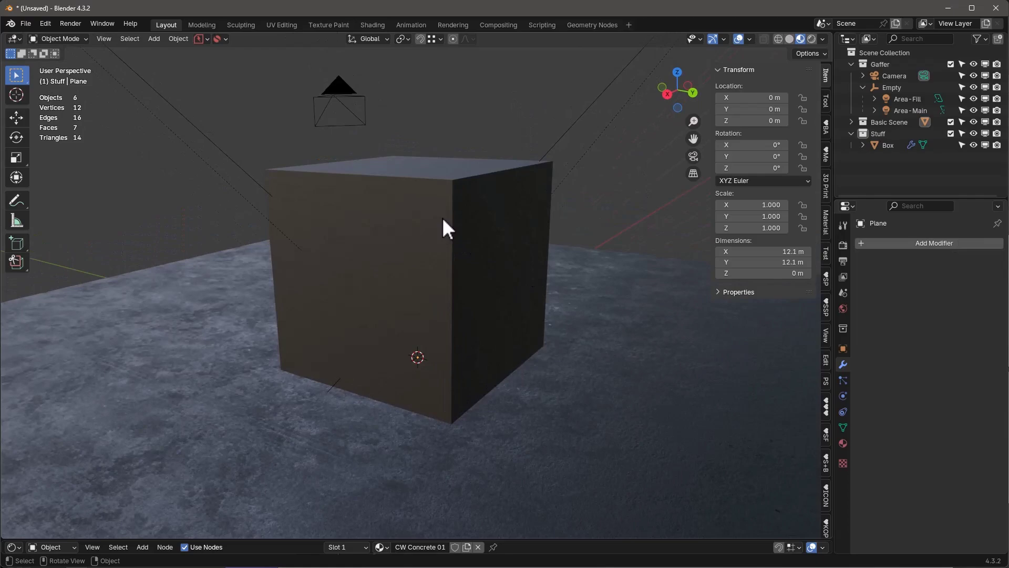
pyautogui.scroll(-1, 452, 216)
pyautogui.scroll(1, 453, 216)
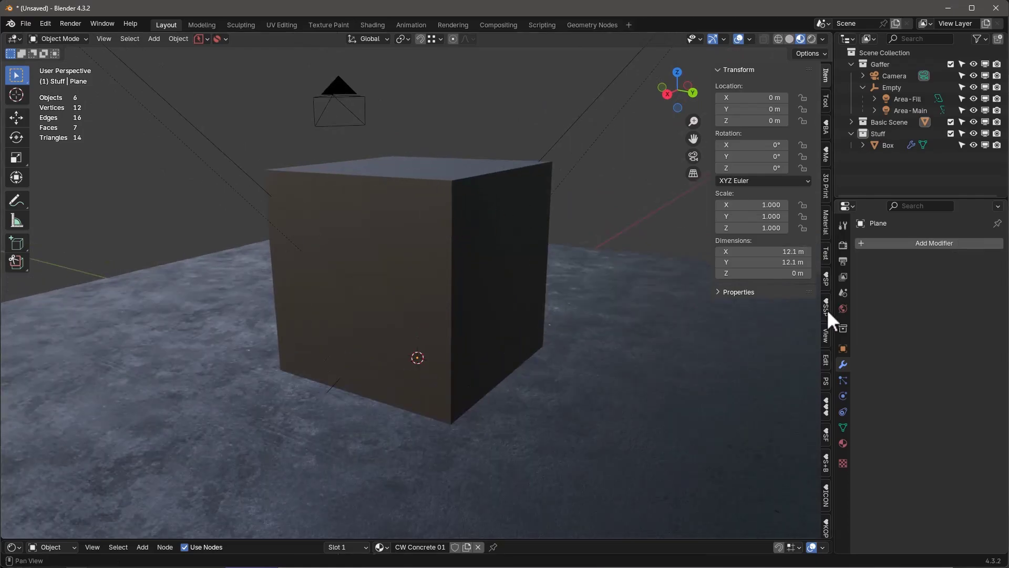
pyautogui.click(828, 412)
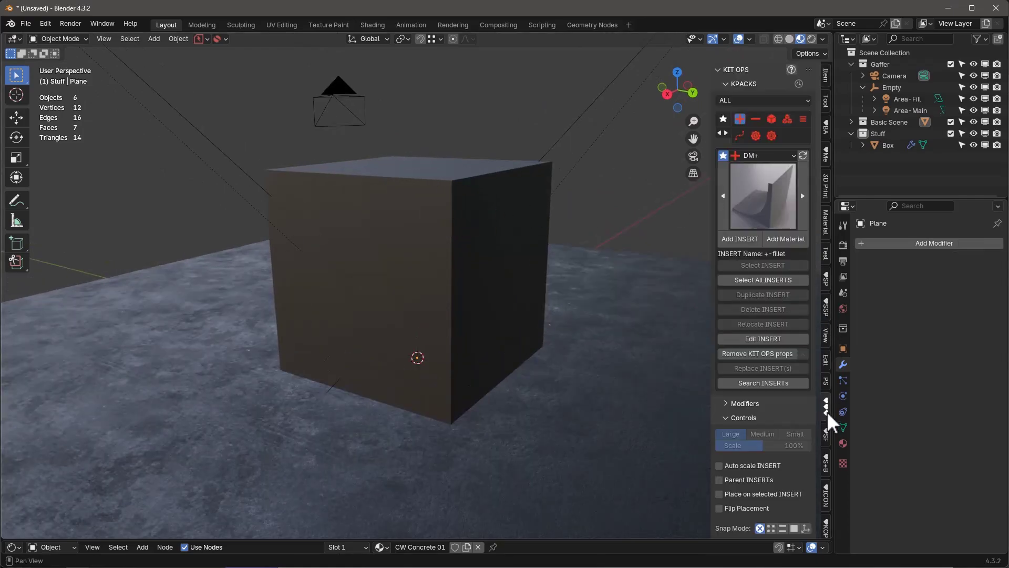
pyautogui.click(751, 154)
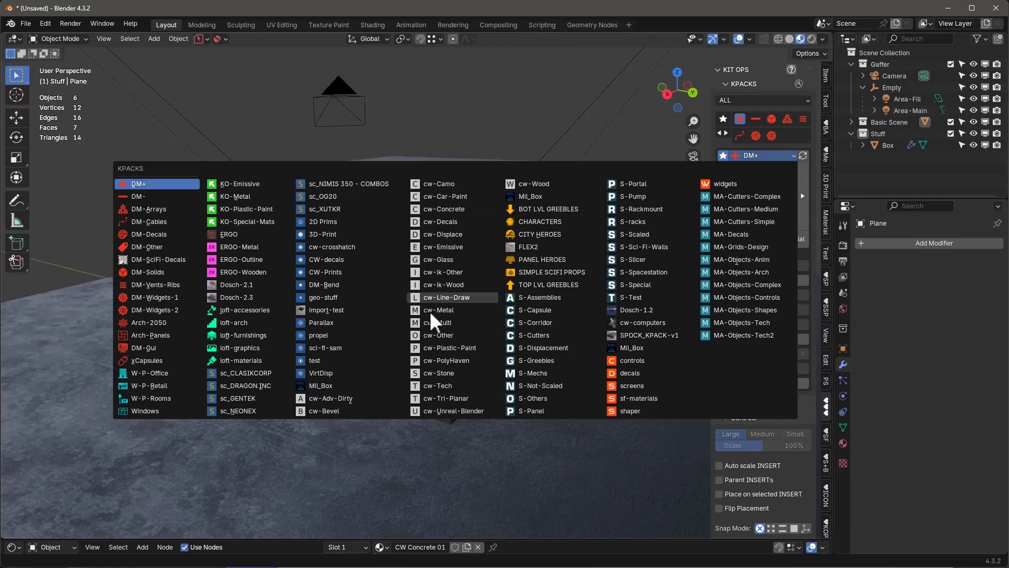
pyautogui.click(443, 335)
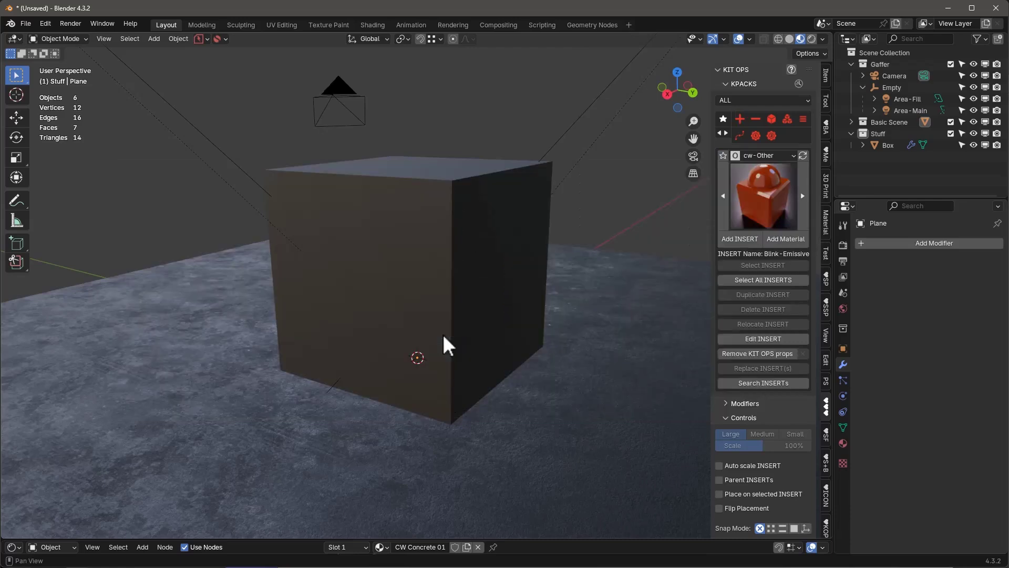
# Choose the combine-nromals-4.3 INSERT and add it as the box's material, cw2_combine-nromals-4.3.
pyautogui.click(763, 190)
pyautogui.click(711, 311)
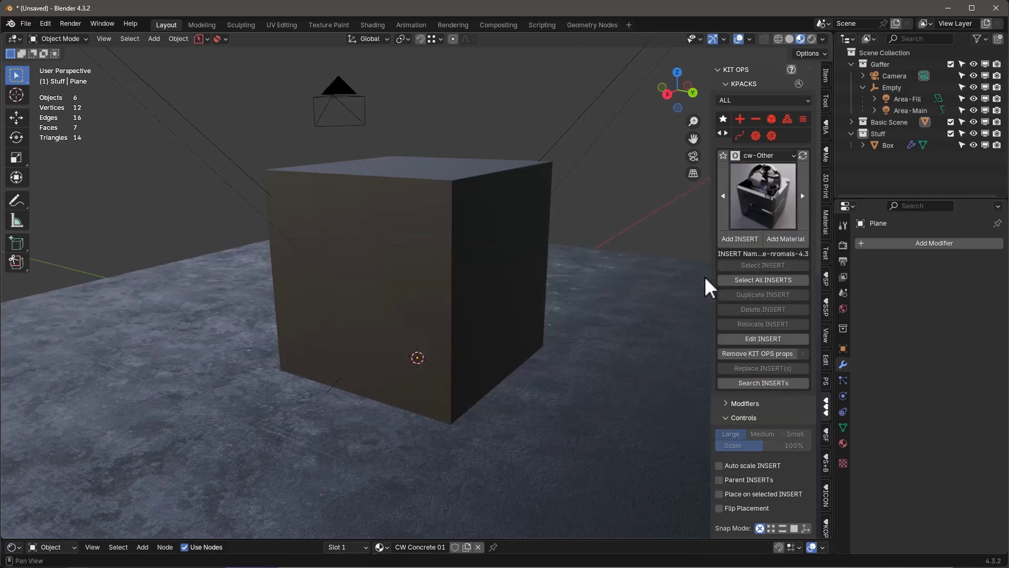
pyautogui.click(459, 222)
pyautogui.click(788, 241)
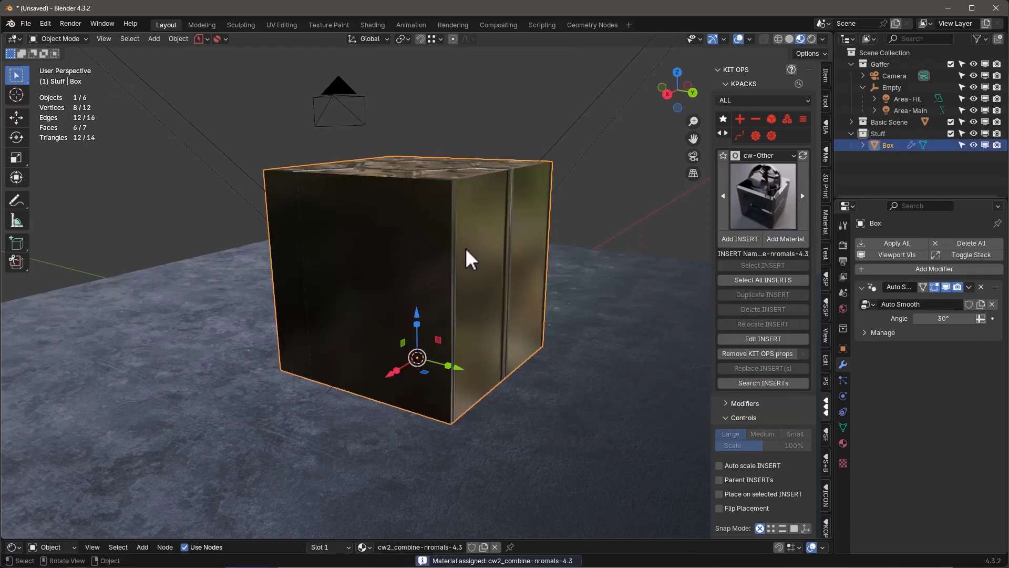
# Enlarge the Shader Editor beneath the 3D viewport to examine the box material's node tree.
pyautogui.moveTo(465, 248)
pyautogui.mouseDown(button='middle')
pyautogui.moveTo(449, 257)
pyautogui.moveTo(454, 209)
pyautogui.moveTo(446, 257)
pyautogui.moveTo(453, 237)
pyautogui.mouseUp(button='middle')
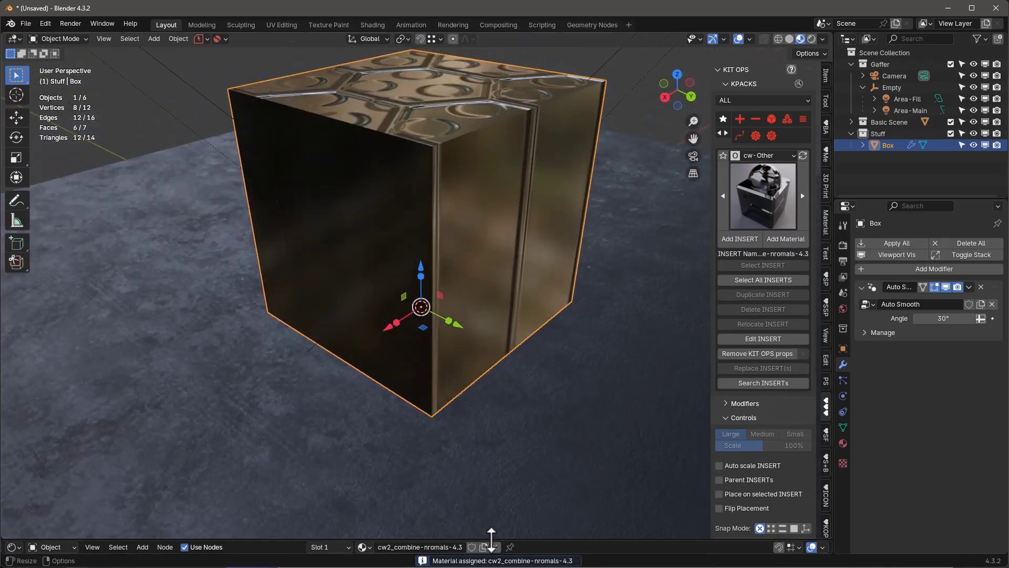
pyautogui.moveTo(490, 539); pyautogui.dragTo(481, 341)
pyautogui.scroll(10, 324, 423)
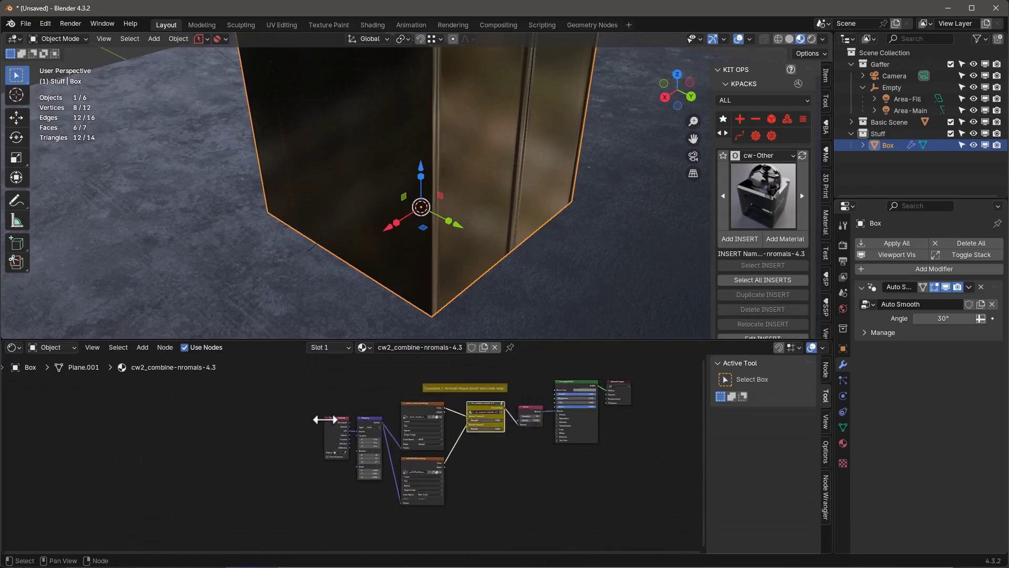
pyautogui.scroll(-2, 369, 390)
pyautogui.scroll(-4, 426, 179)
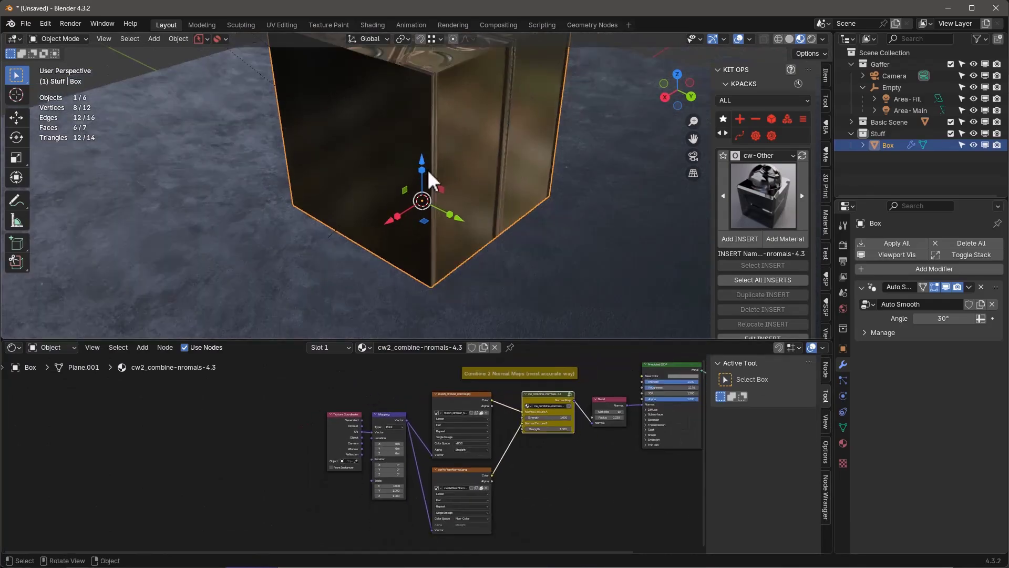
pyautogui.scroll(2, 479, 424)
pyautogui.scroll(-1, 461, 427)
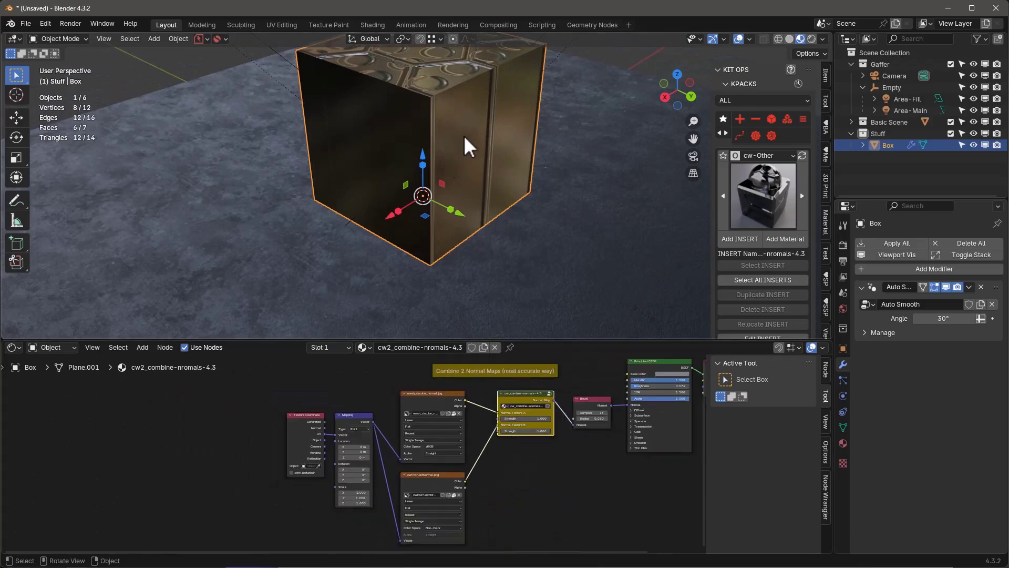
# Unwrap all of the box's faces with Cube Projection and return to Object Mode.
pyautogui.moveTo(463, 135); pyautogui.dragTo(434, 148, button='middle')
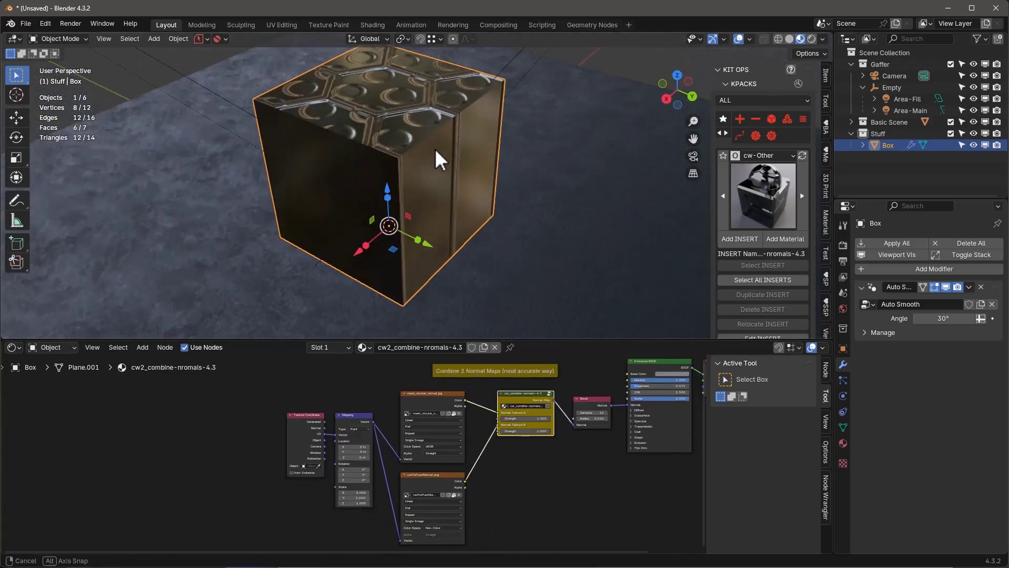
pyautogui.press('Tab')
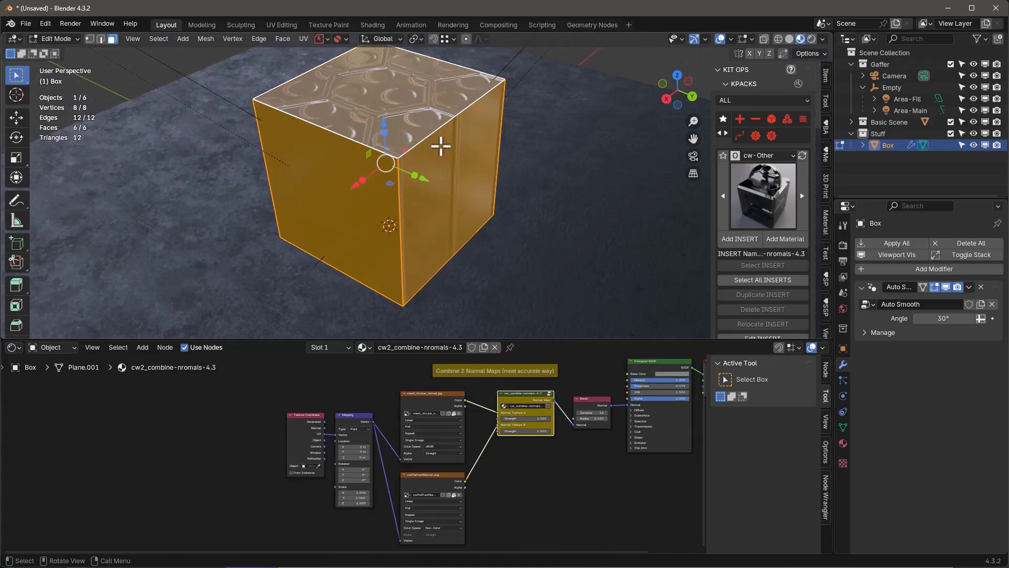
pyautogui.press('u')
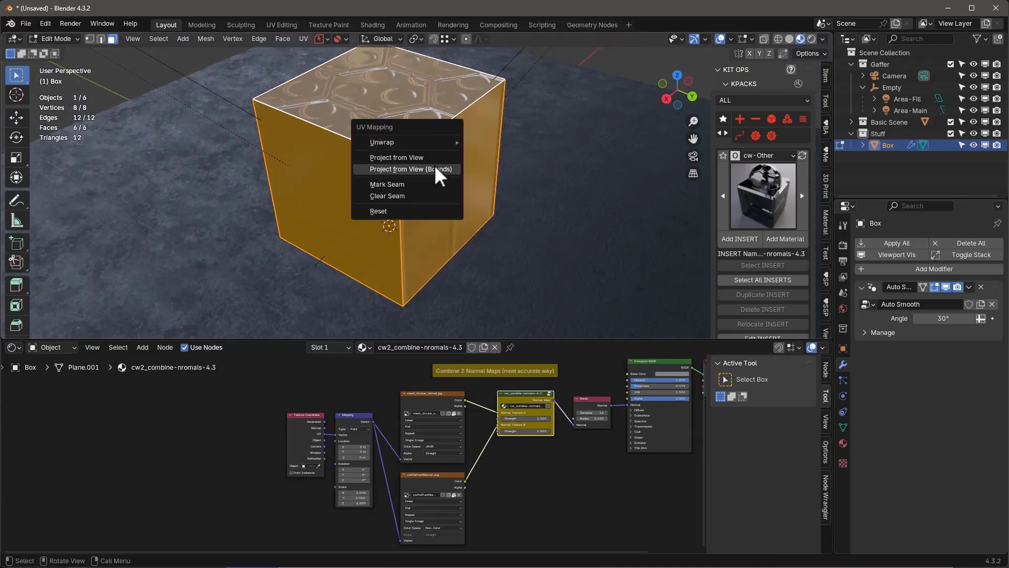
pyautogui.moveTo(443, 143)
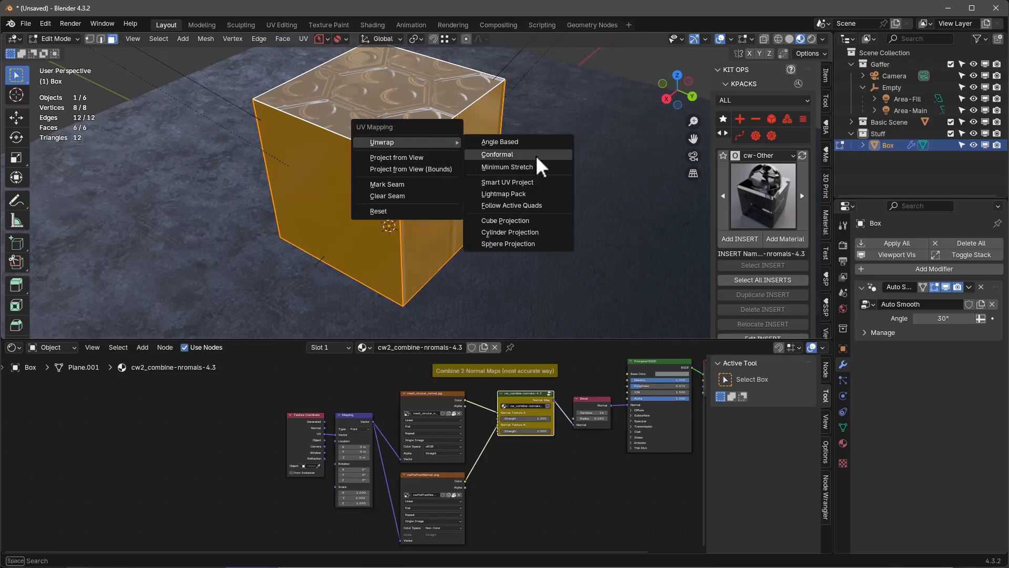
pyautogui.click(518, 221)
pyautogui.press('Tab')
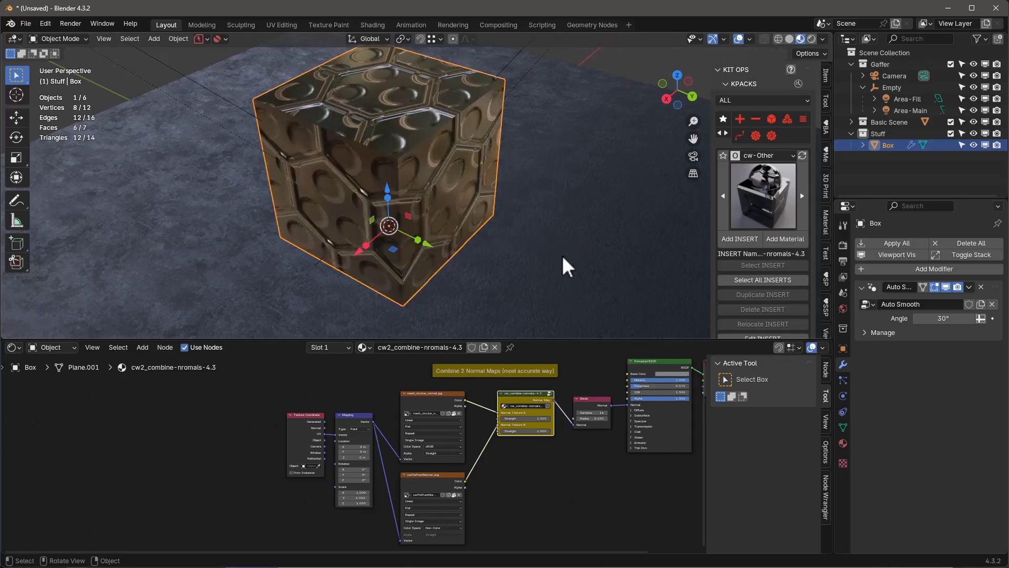
# Connect the Texture Coordinate node's Object output to the Mapping node's Vector input in place of UV.
pyautogui.moveTo(452, 210); pyautogui.dragTo(404, 213, button='middle')
pyautogui.scroll(-3, 402, 189)
pyautogui.scroll(4, 402, 185)
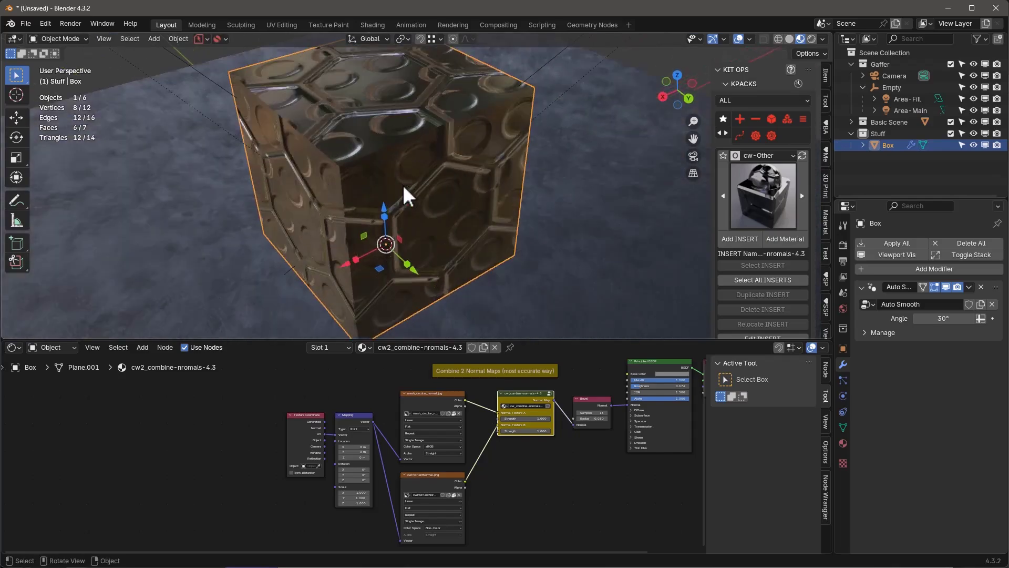
pyautogui.scroll(3, 247, 446)
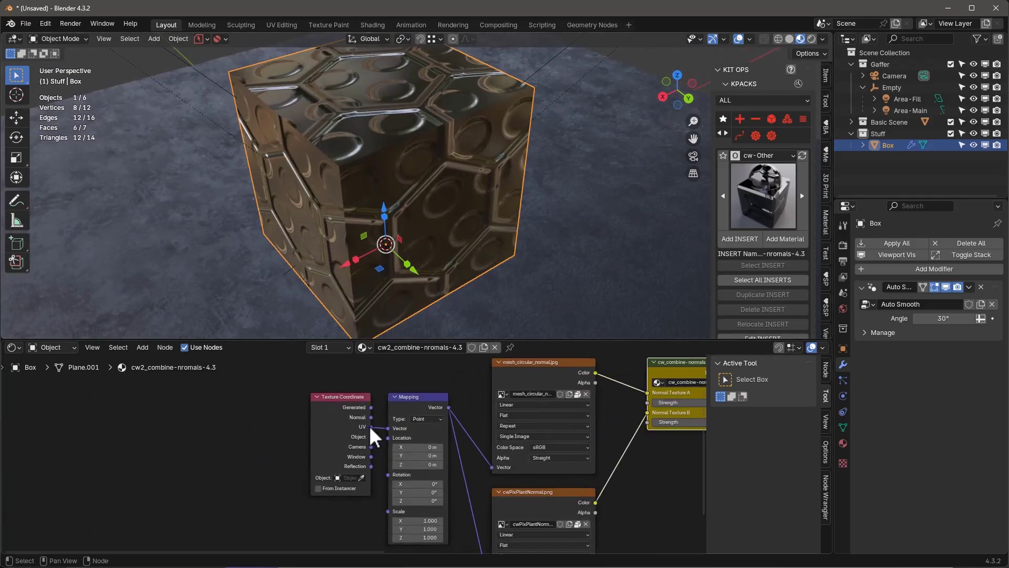
pyautogui.moveTo(371, 436); pyautogui.dragTo(388, 428)
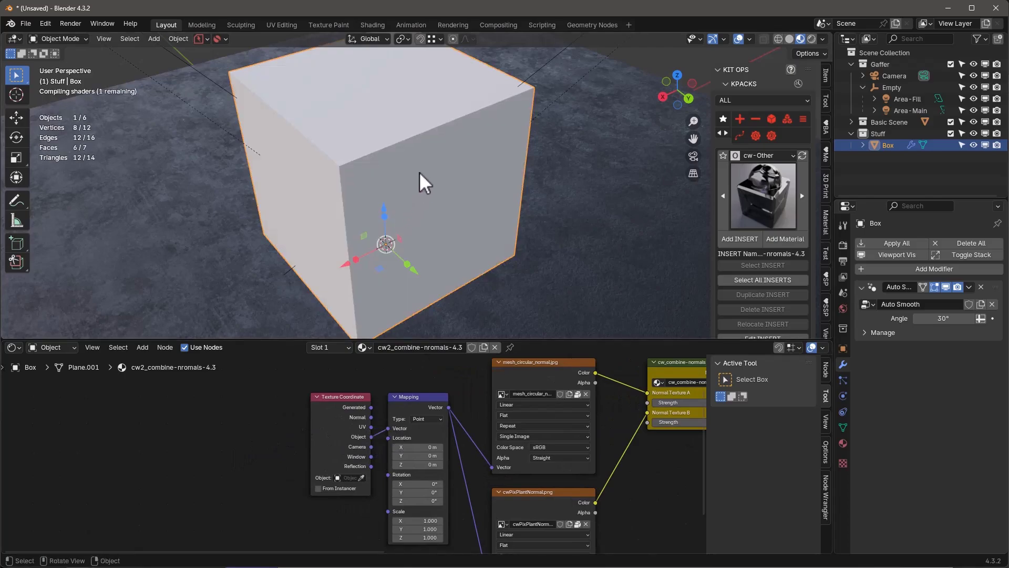
# Set the projection of the mesh_circular_normal.jpg and cwPixPlantNormal.png image texture nodes to Box.
pyautogui.moveTo(422, 172); pyautogui.dragTo(462, 199, button='middle')
pyautogui.scroll(6, 517, 423)
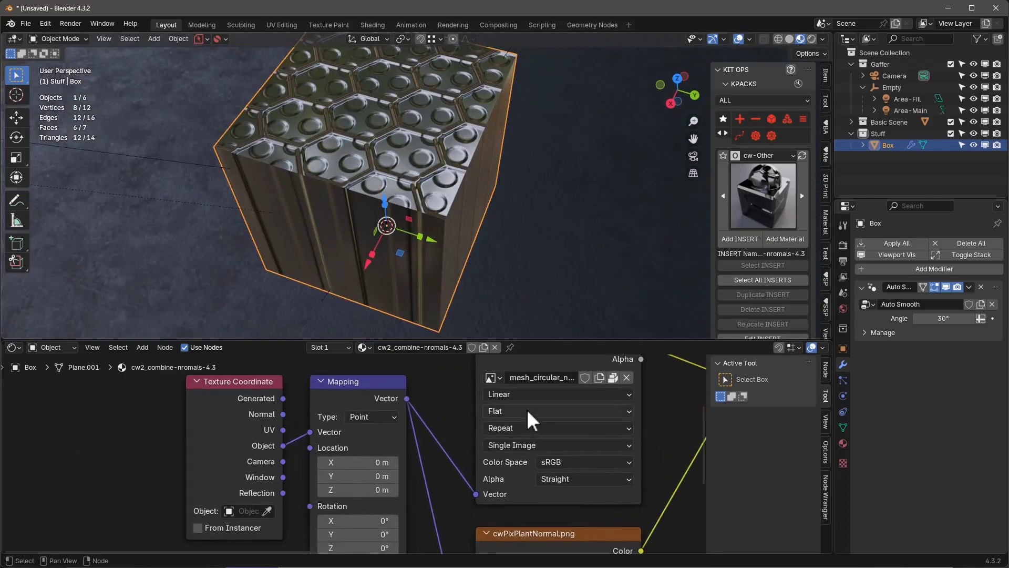
pyautogui.moveTo(528, 409); pyautogui.dragTo(377, 452, button='middle')
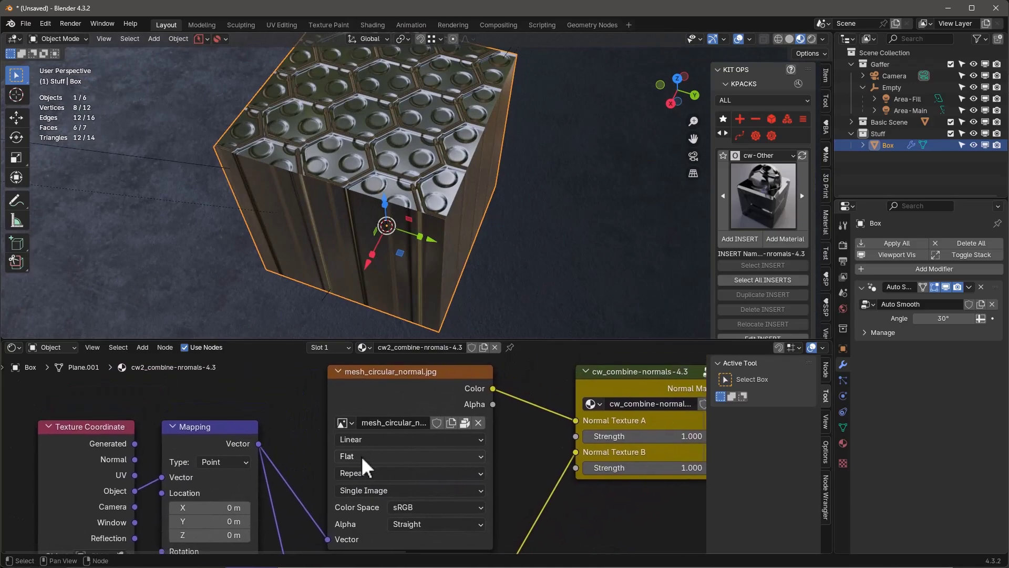
pyautogui.click(365, 456)
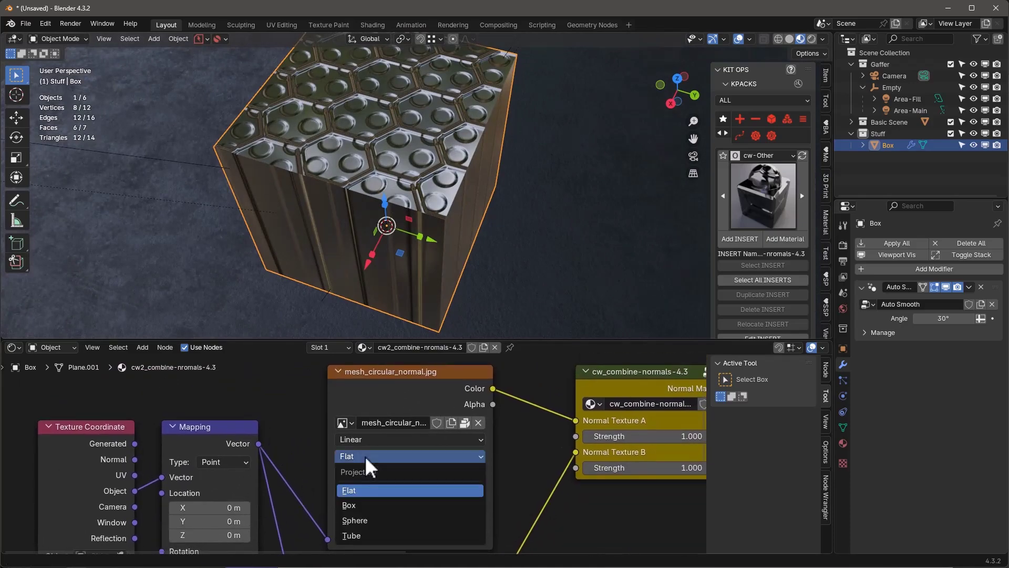
pyautogui.click(361, 507)
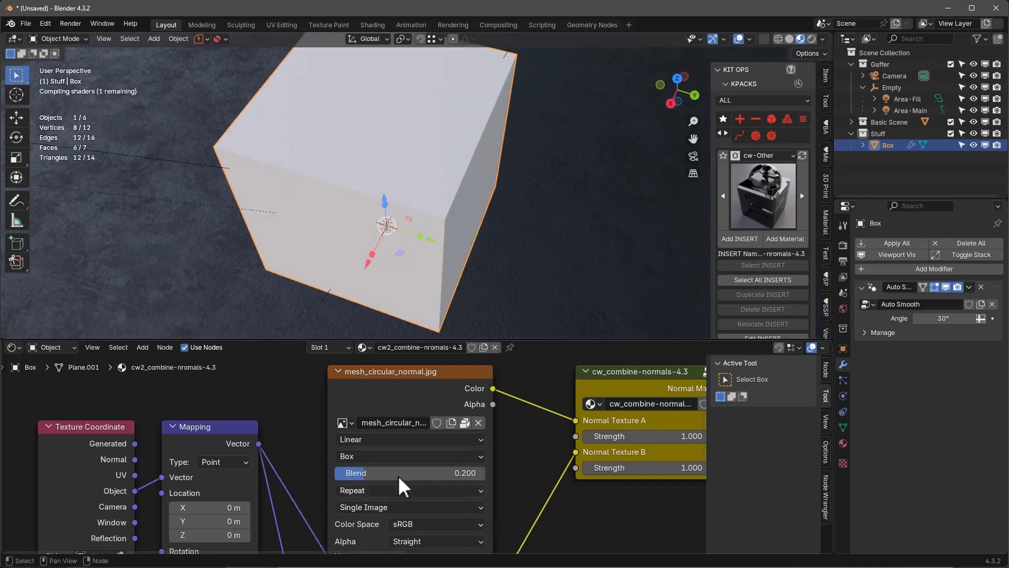
pyautogui.scroll(-2, 400, 442)
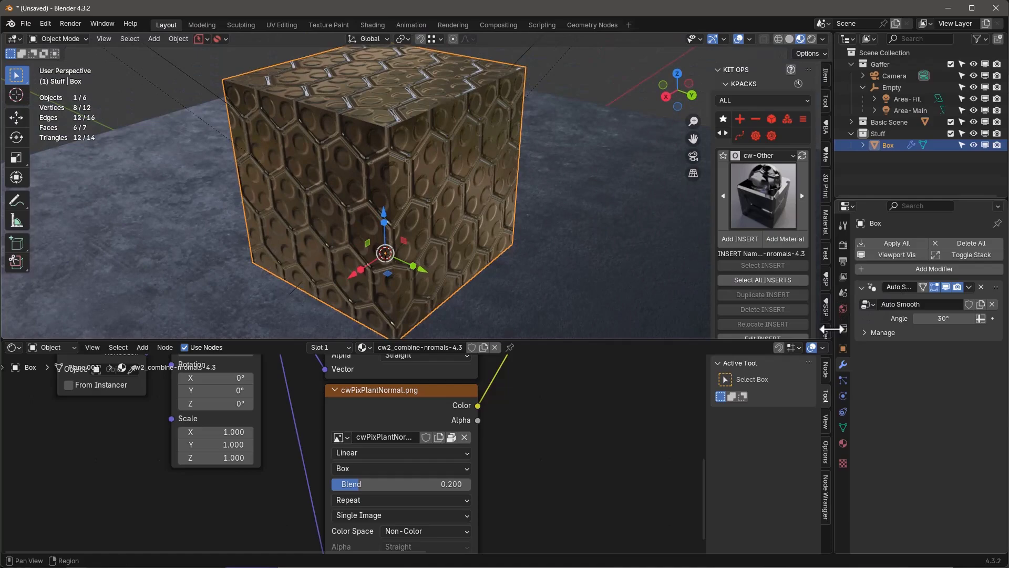
# Pin the box's Auto Smooth modifier to the last place in the modifier stack.
pyautogui.click(893, 269)
pyautogui.click(969, 286)
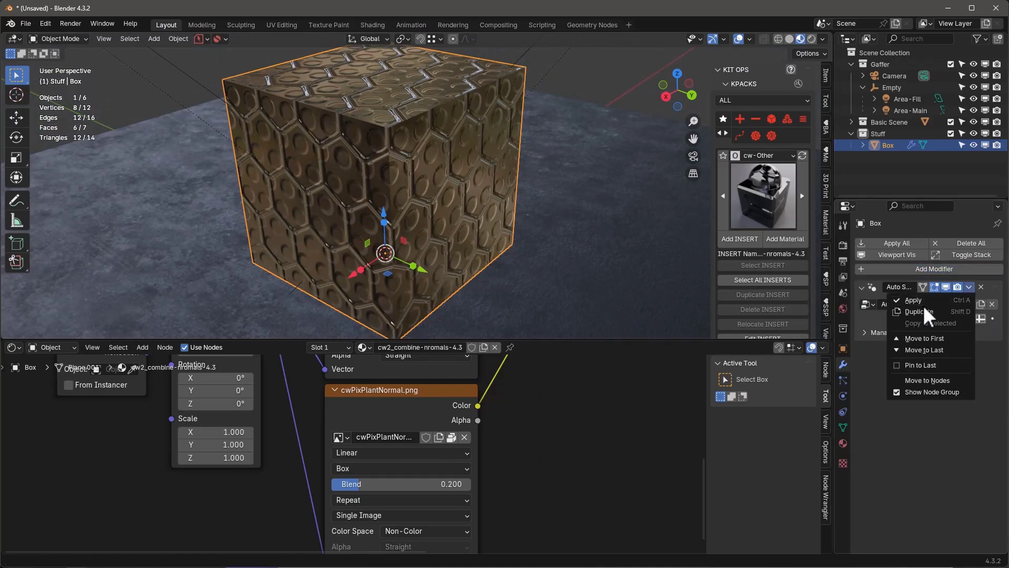
pyautogui.click(940, 365)
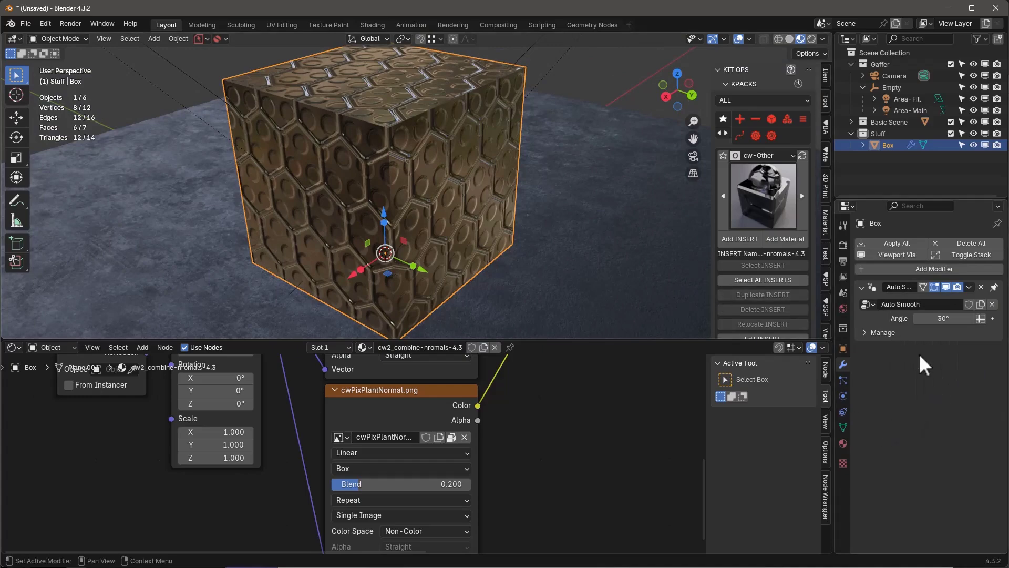
# Add a Bevel modifier to the box with an amount of 0.29 m and 10 segments.
pyautogui.click(902, 267)
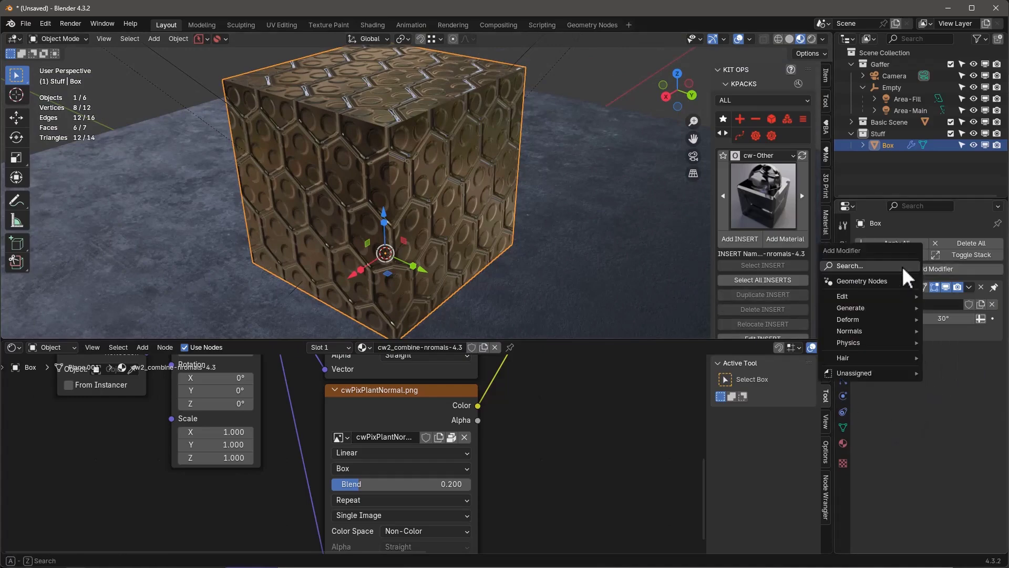
pyautogui.write('b')
pyautogui.click(815, 287)
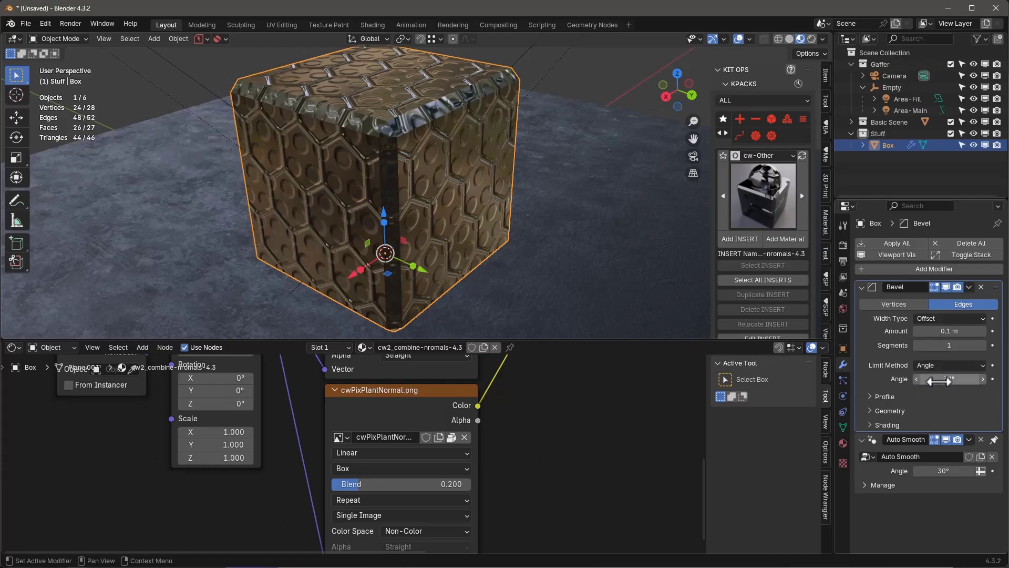
pyautogui.moveTo(926, 345); pyautogui.dragTo(939, 331)
pyautogui.scroll(6, 457, 126)
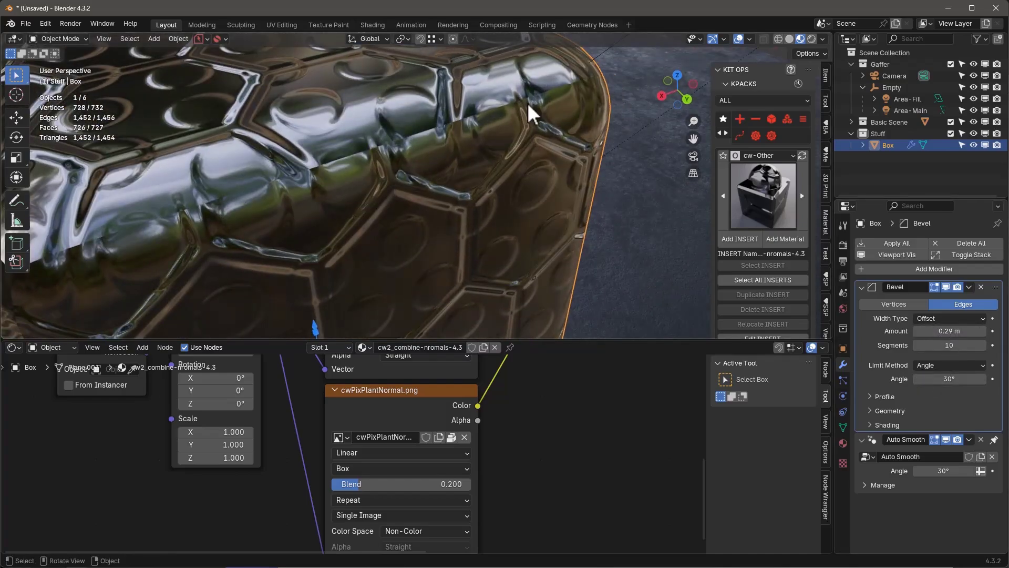
# Set the Blend of the mesh_circular_normal.jpg image texture node's Box projection to 0.000.
pyautogui.scroll(-5, 513, 465)
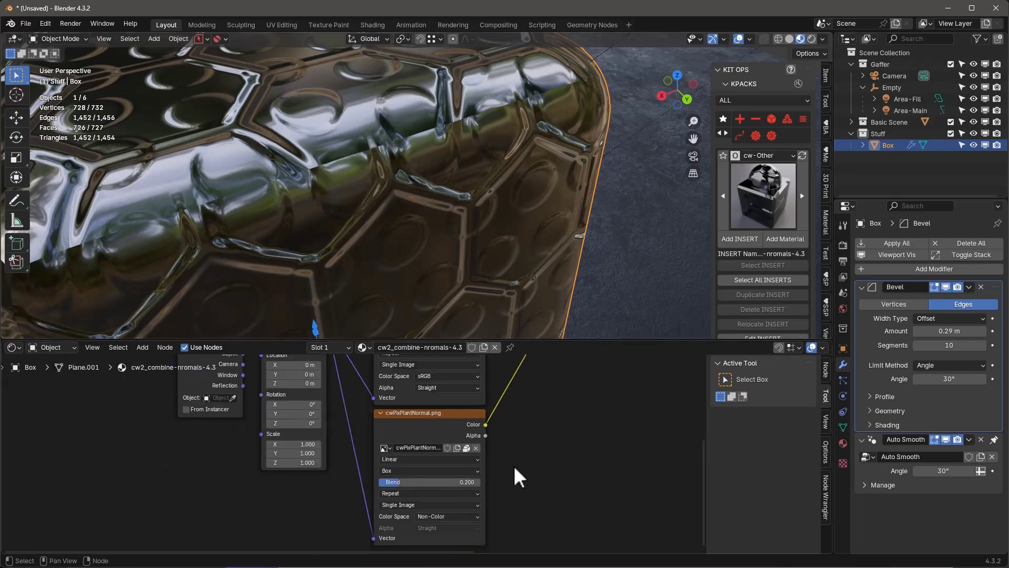
pyautogui.moveTo(520, 439); pyautogui.dragTo(500, 476, button='middle')
pyautogui.scroll(5, 503, 450)
pyautogui.keyDown('shift'); pyautogui.scroll(2, 363, 433); pyautogui.keyUp('shift')
pyautogui.scroll(3, 326, 412)
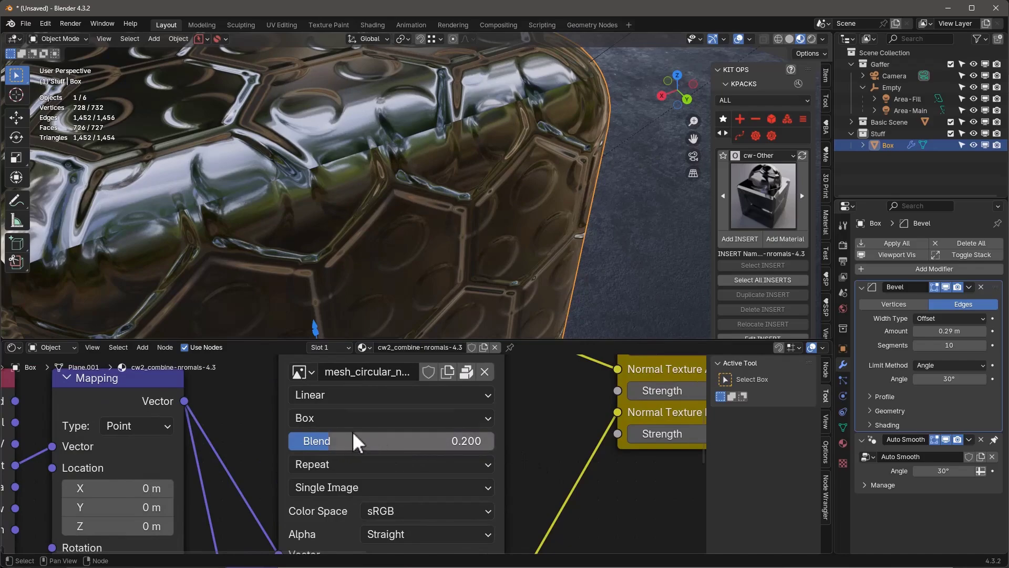
pyautogui.scroll(-8, 391, 397)
pyautogui.scroll(5, 406, 508)
pyautogui.keyDown('shift'); pyautogui.moveTo(410, 386); pyautogui.dragTo(400, 492, button='middle'); pyautogui.keyUp('shift')
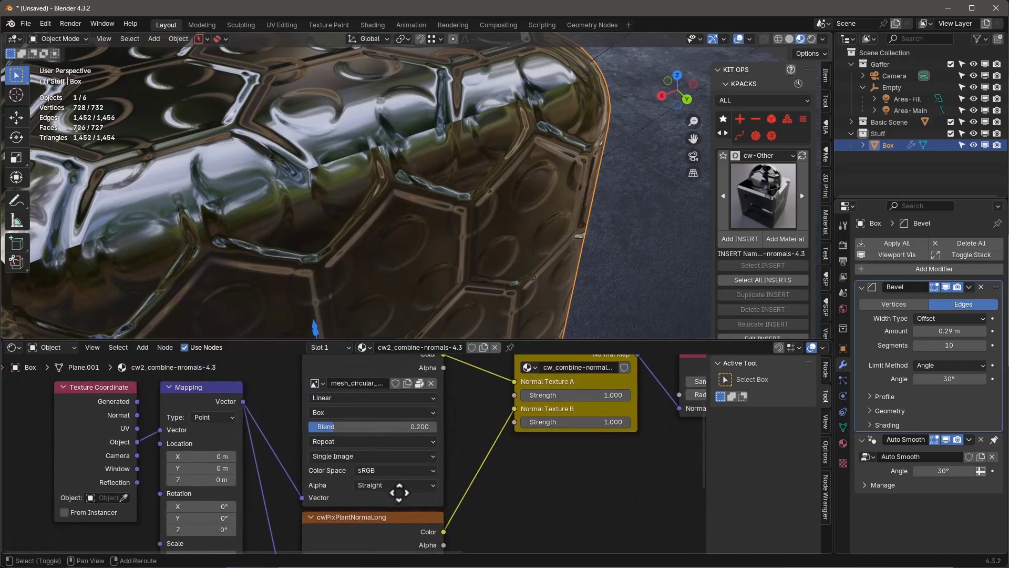
pyautogui.moveTo(387, 427); pyautogui.dragTo(303, 428)
pyautogui.keyDown('shift'); pyautogui.moveTo(400, 411); pyautogui.dragTo(413, 406, button='middle'); pyautogui.keyUp('shift')
pyautogui.scroll(-5, 505, 474)
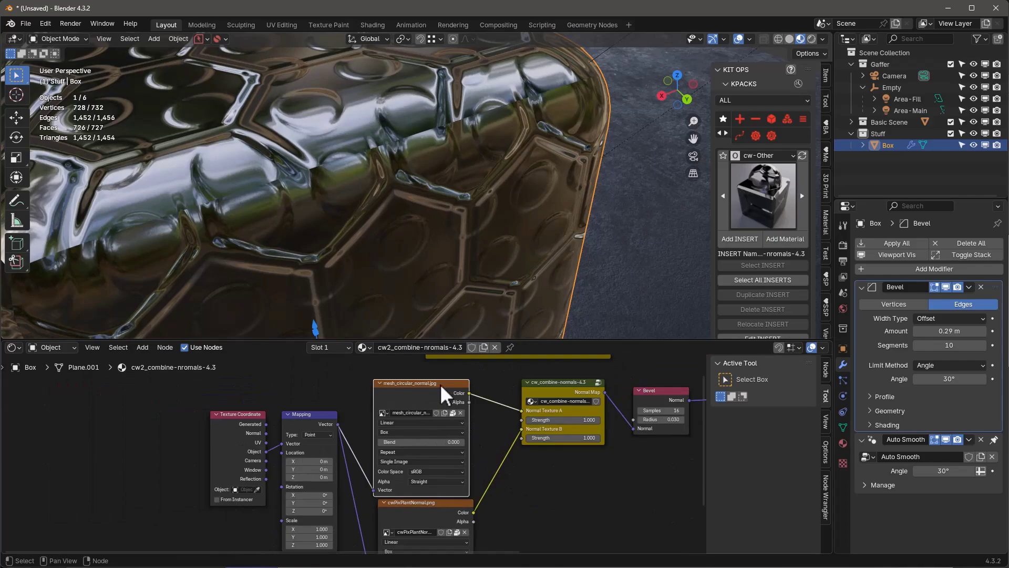
# Try a higher Blend on the mesh_circular_normal.jpg node's Box projection and return it to 0.000.
pyautogui.moveTo(441, 385); pyautogui.dragTo(445, 380)
pyautogui.scroll(6, 452, 428)
pyautogui.moveTo(433, 438)
pyautogui.mouseDown()
pyautogui.moveTo(542, 437)
pyautogui.moveTo(432, 438)
pyautogui.mouseUp()
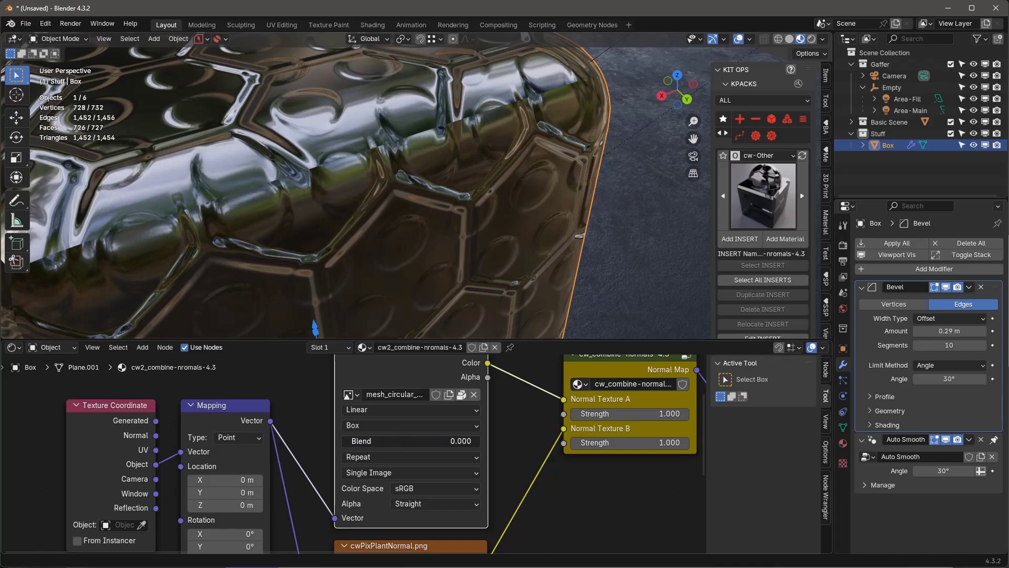
pyautogui.scroll(-1, 557, 536)
pyautogui.moveTo(557, 541); pyautogui.dragTo(521, 528, button='middle')
pyautogui.moveTo(414, 434); pyautogui.dragTo(470, 436)
pyautogui.moveTo(384, 304); pyautogui.dragTo(322, 124, button='middle')
pyautogui.scroll(5, 318, 138)
pyautogui.scroll(-5, 323, 124)
pyautogui.moveTo(407, 434); pyautogui.dragTo(350, 434)
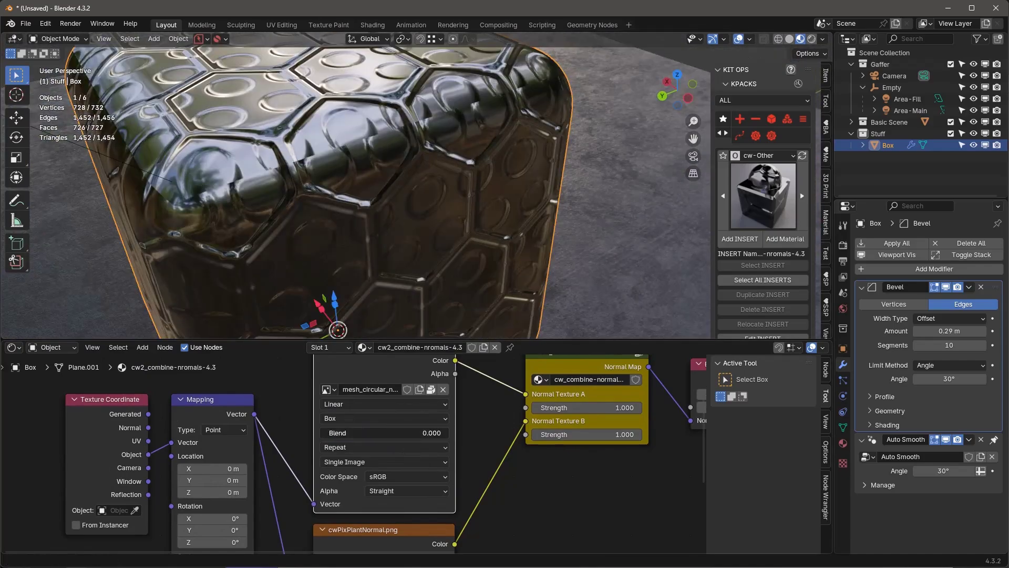
# Set the Blend of the cwPixPlantNormal.png image texture node's Box projection to 0.3.
pyautogui.moveTo(480, 477); pyautogui.dragTo(503, 364, button='middle')
pyautogui.moveTo(368, 334); pyautogui.dragTo(369, 218, button='middle')
pyautogui.scroll(-5, 448, 520)
pyautogui.moveTo(379, 510); pyautogui.dragTo(384, 511)
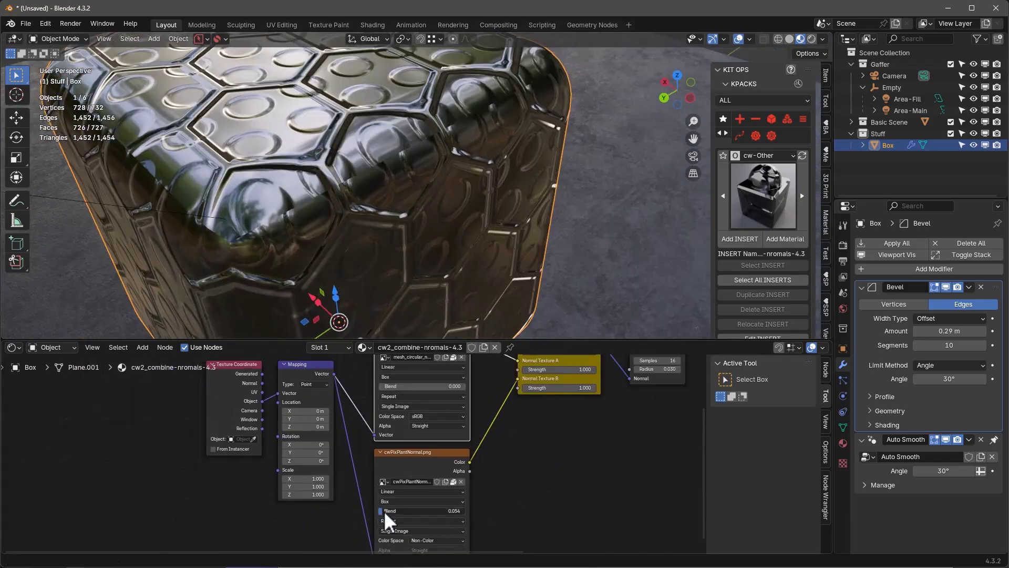
pyautogui.click(383, 510)
pyautogui.write('.3')
pyautogui.press('Return')
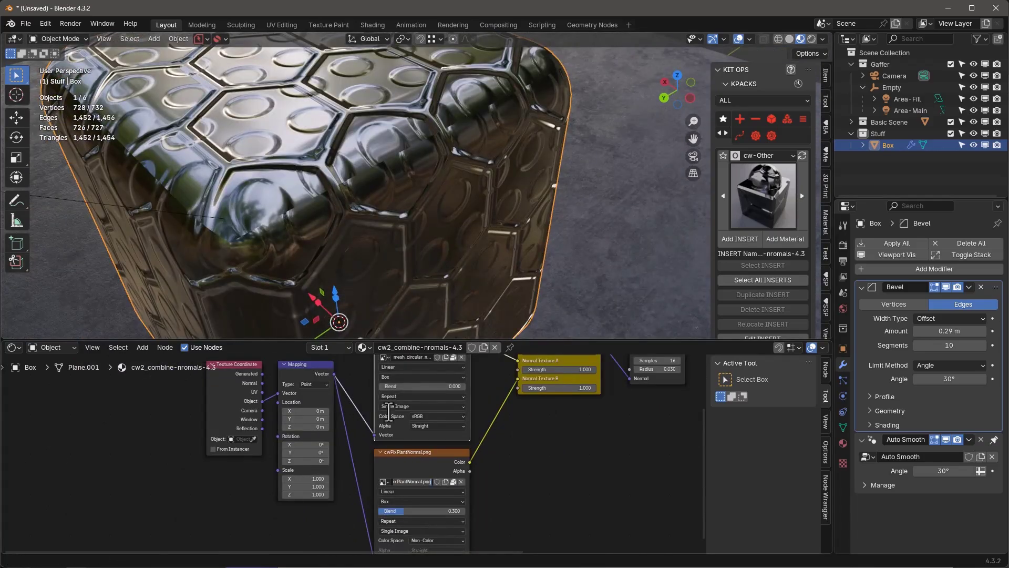
# Set the Blend of the mesh_circular_normal.jpg node to 0.3 and inspect the box's beveled edges.
pyautogui.click(438, 386)
pyautogui.write('.3')
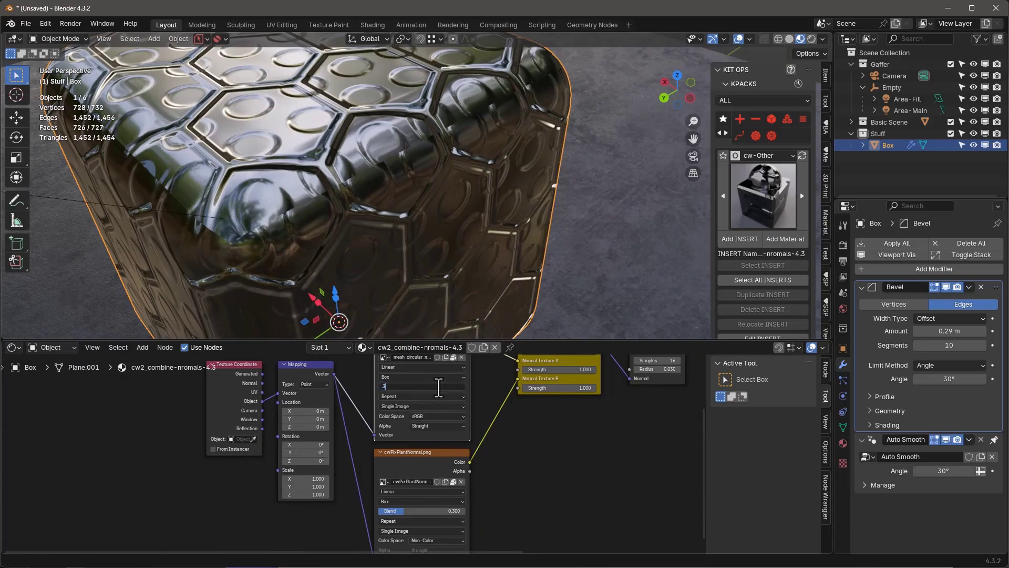
pyautogui.press('Return')
pyautogui.scroll(-6, 473, 250)
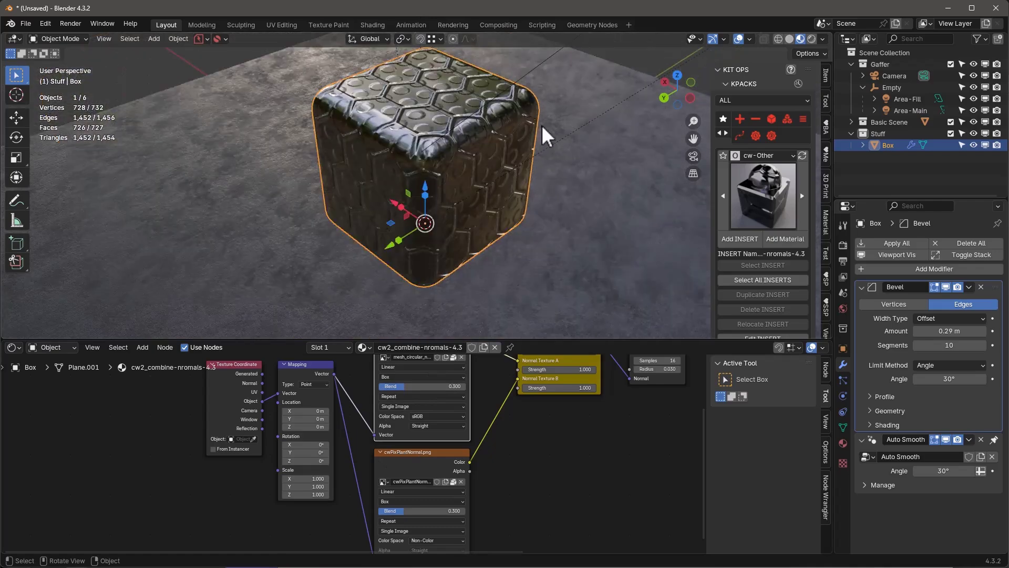
pyautogui.moveTo(455, 112); pyautogui.dragTo(474, 367, button='middle')
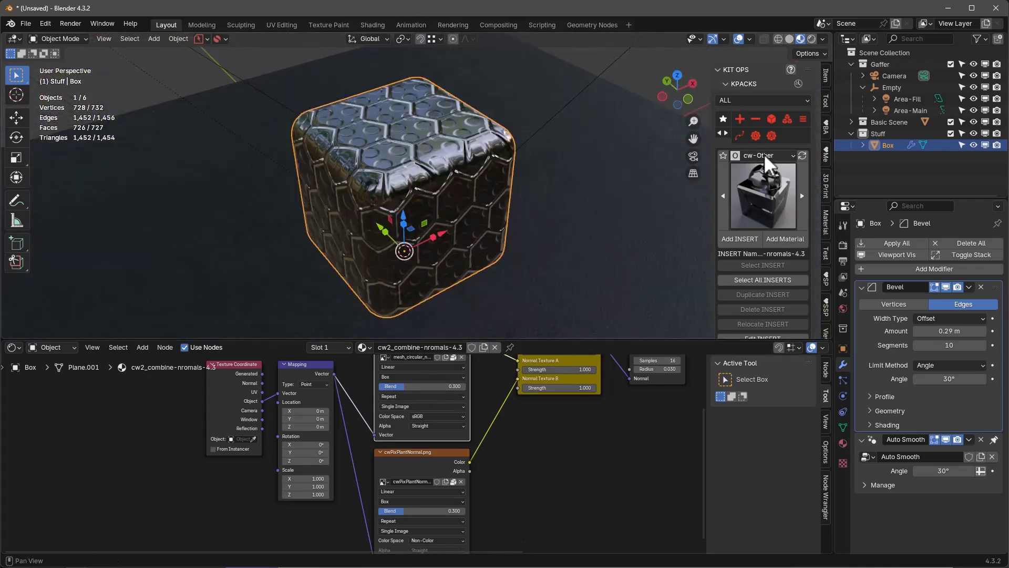
# Replace the box's material with a new one that has a golden base color and Metallic at 1.000.
pyautogui.click(495, 347)
pyautogui.click(433, 349)
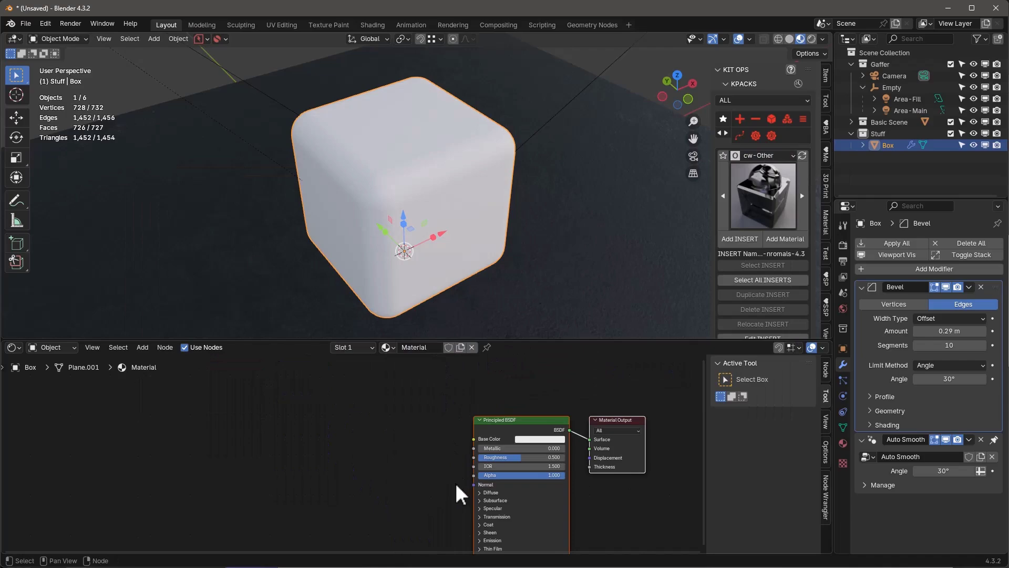
pyautogui.click(537, 439)
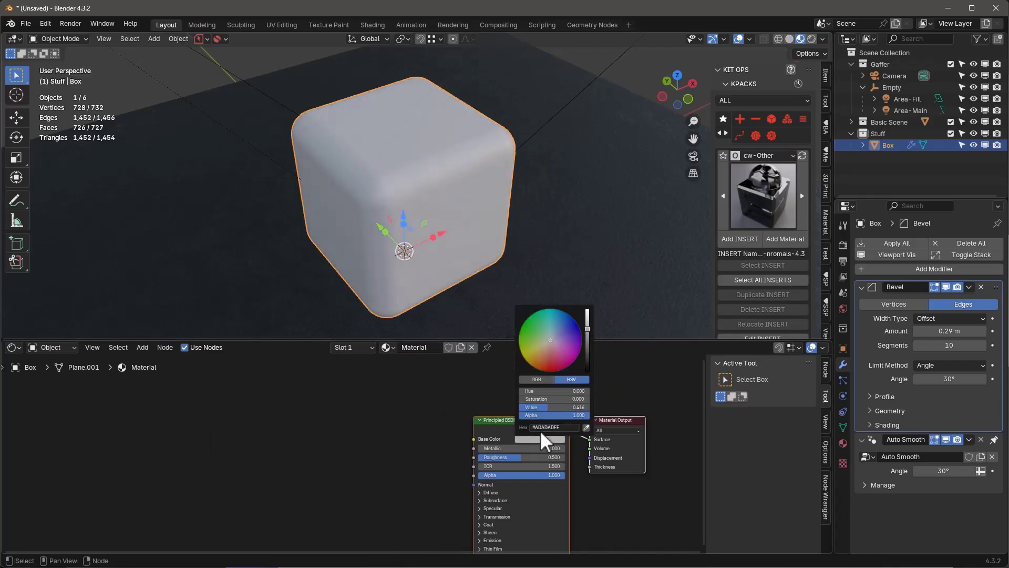
pyautogui.moveTo(507, 448); pyautogui.dragTo(562, 448)
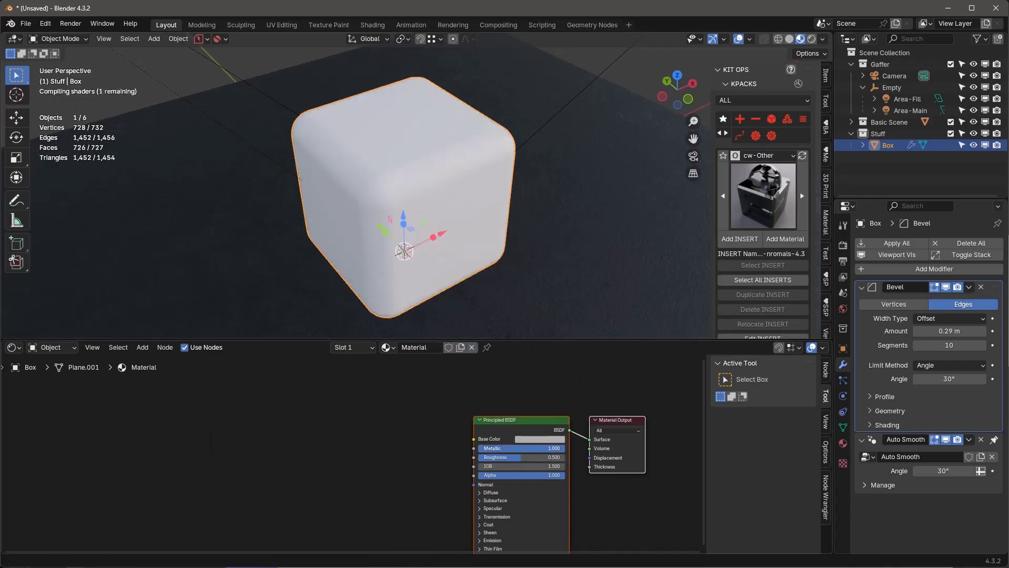
pyautogui.click(556, 439)
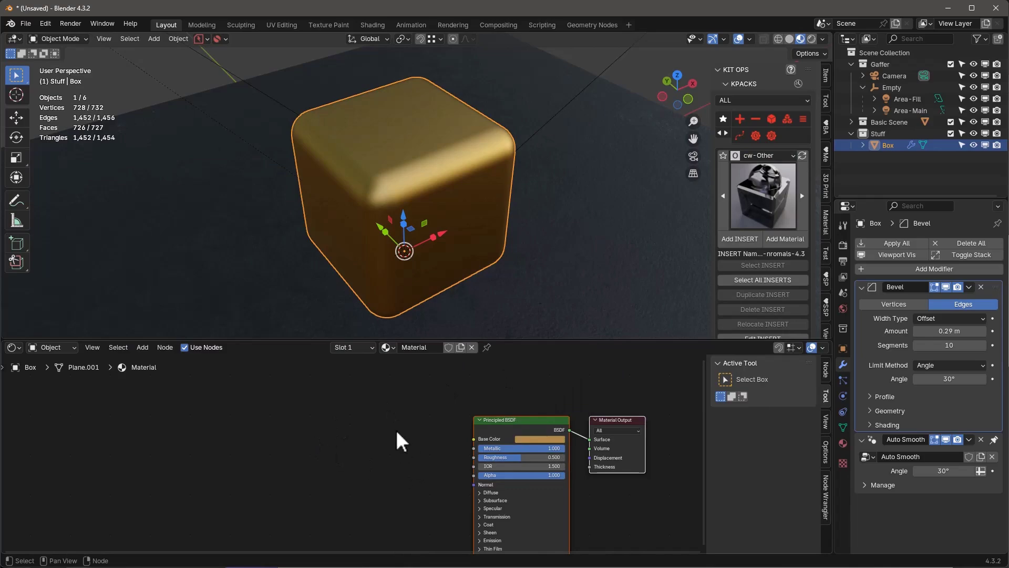
pyautogui.moveTo(456, 184)
pyautogui.mouseDown(button='middle')
pyautogui.moveTo(450, 144)
pyautogui.moveTo(467, 168)
pyautogui.mouseUp(button='middle')
# Add an Image Texture node with Mapping and Texture Coordinate nodes to the Principled BSDF, using Object coordinates for the mapping.
pyautogui.moveTo(383, 442); pyautogui.dragTo(363, 419, button='middle')
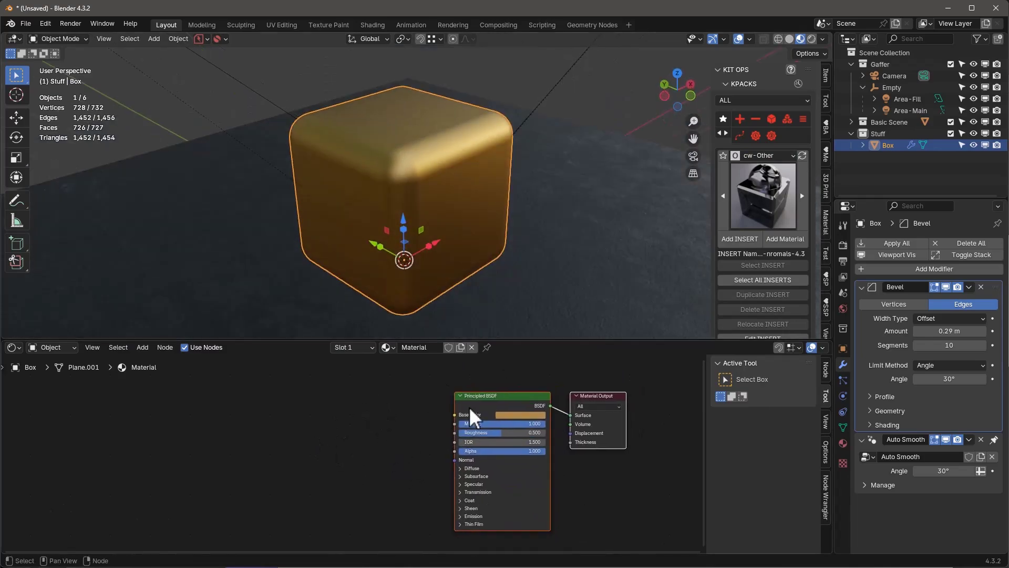
pyautogui.click(493, 394)
pyautogui.hotkey('ctrl', 't')
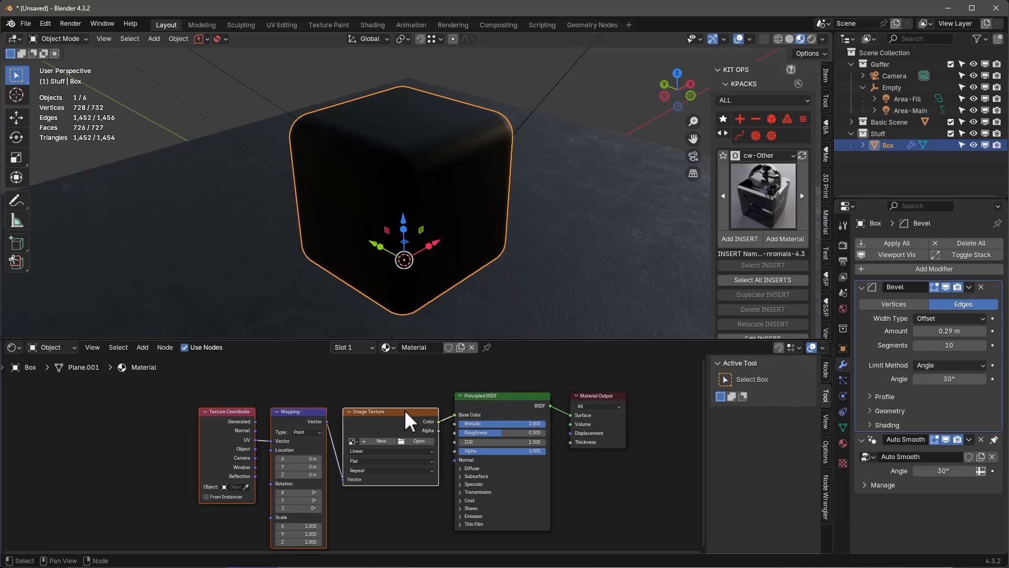
pyautogui.moveTo(404, 411); pyautogui.dragTo(326, 404)
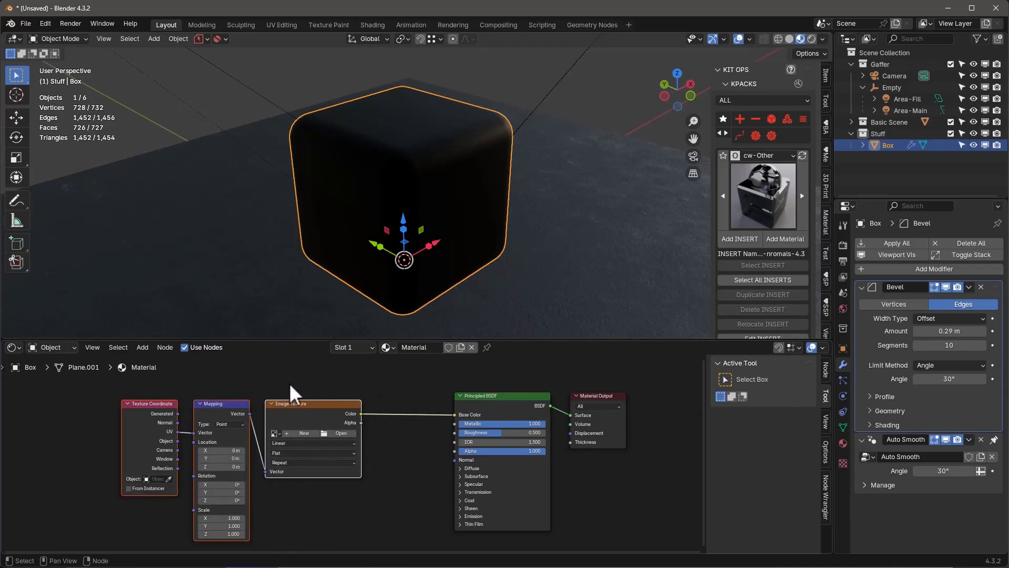
pyautogui.scroll(2, 171, 443)
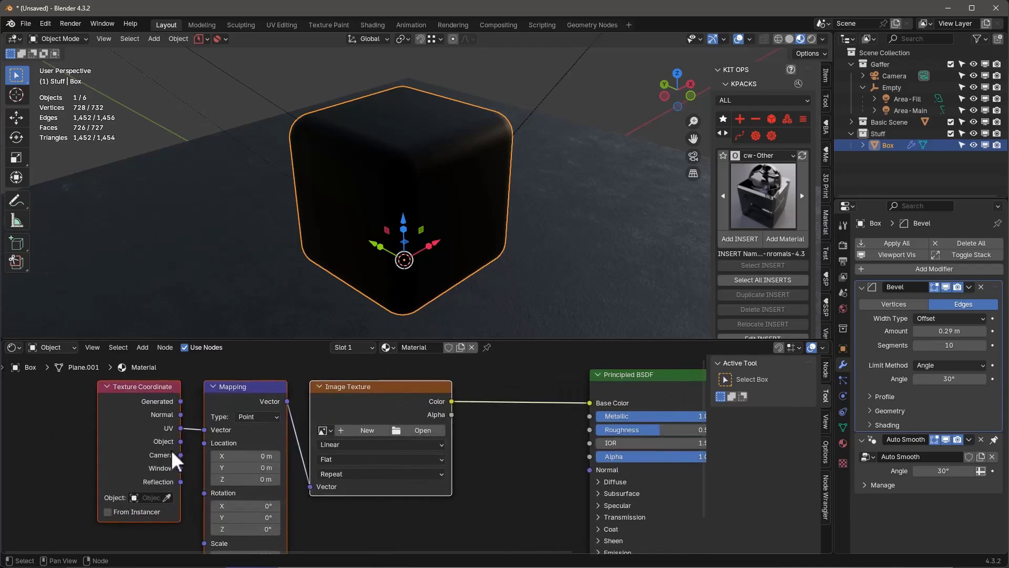
pyautogui.moveTo(182, 441); pyautogui.dragTo(208, 428)
pyautogui.scroll(-2, 335, 383)
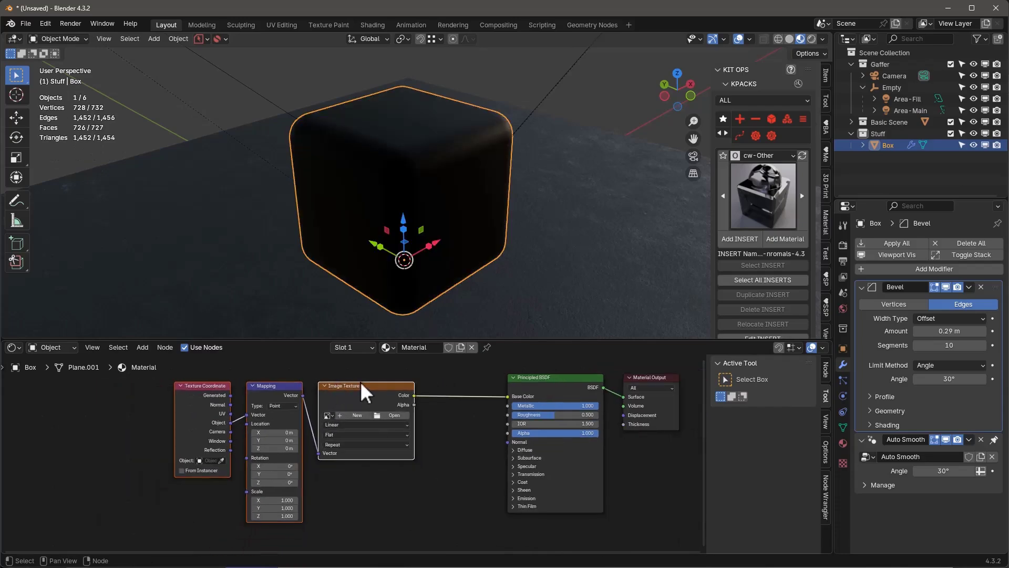
# Assign the existing mesh_circular_normal.jpg image to the new Image Texture node.
pyautogui.scroll(2, 374, 405)
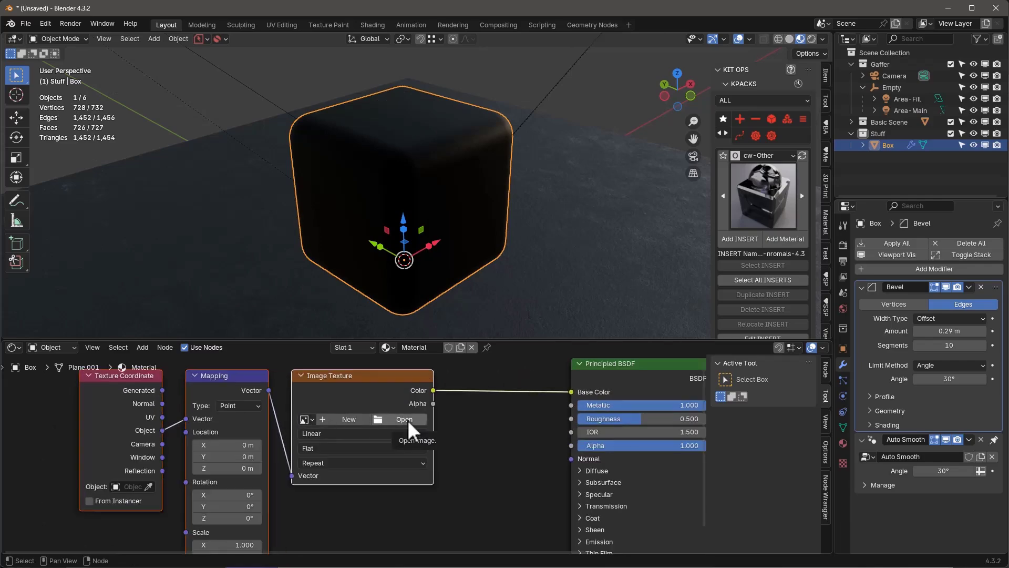
pyautogui.click(306, 419)
pyautogui.click(357, 316)
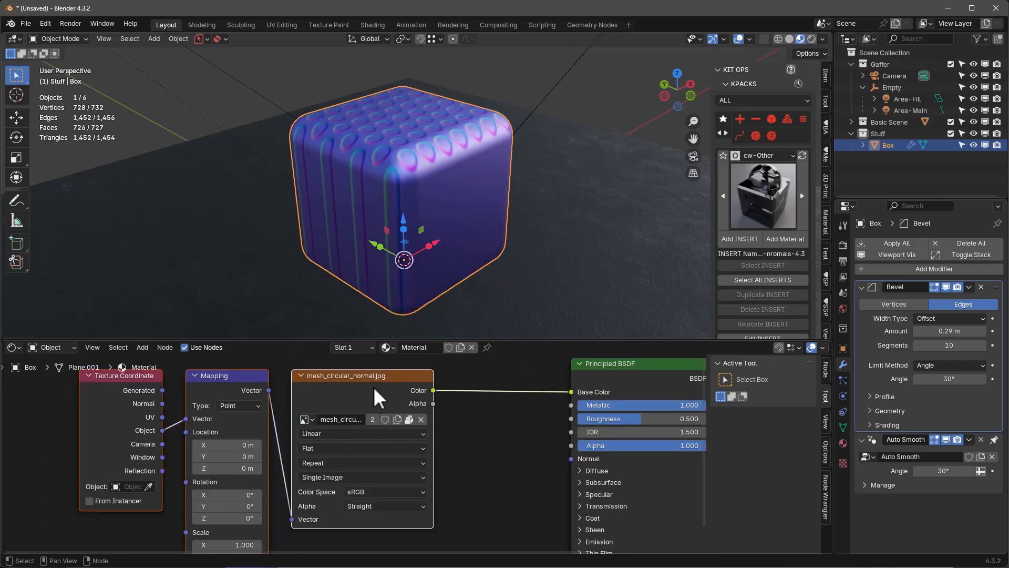
# Set the mesh_circular_normal.jpg node's projection to Box with a Blend of 0.3.
pyautogui.moveTo(495, 472); pyautogui.dragTo(471, 455, button='middle')
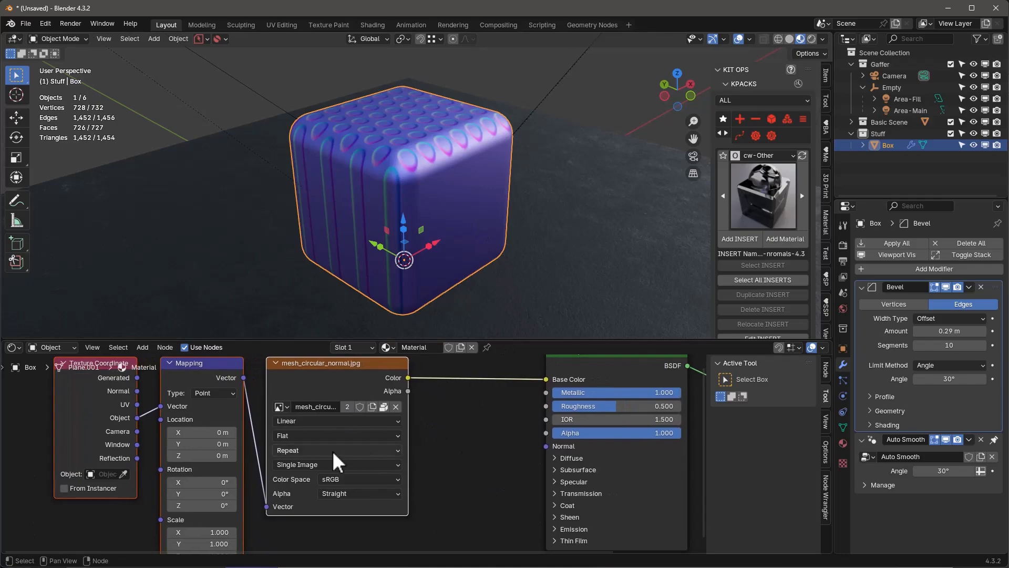
pyautogui.click(298, 436)
pyautogui.click(295, 474)
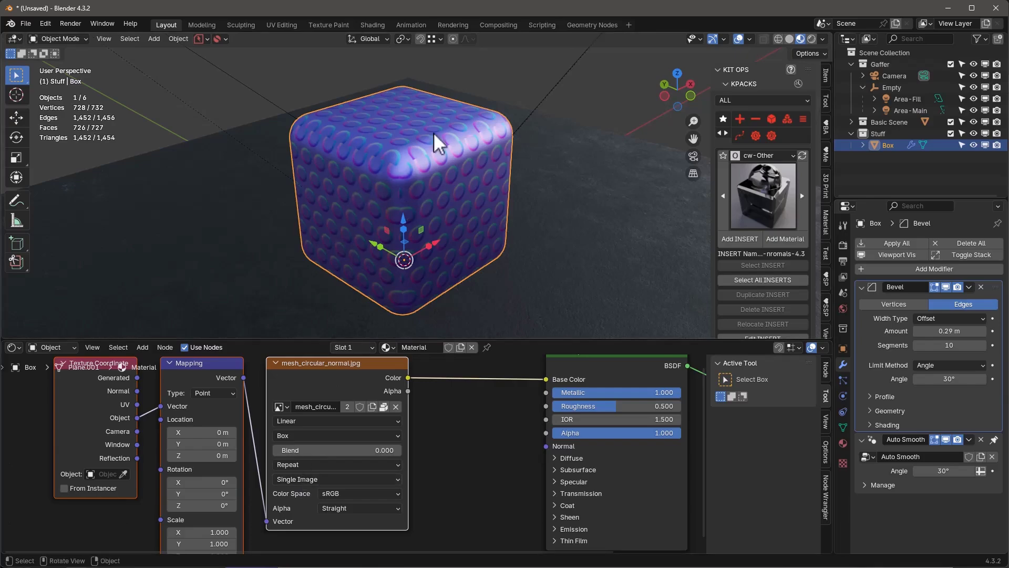
pyautogui.click(329, 451)
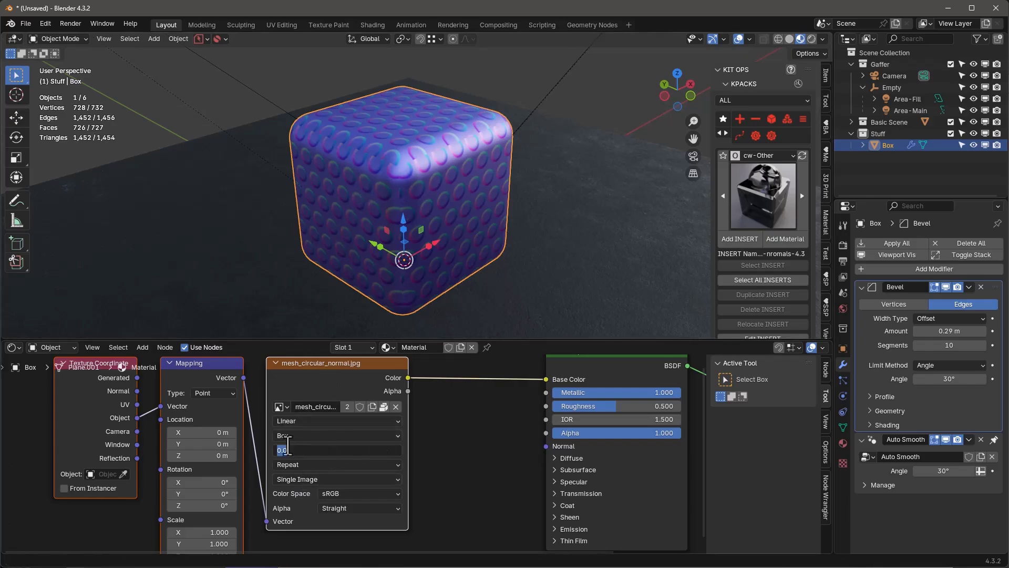
pyautogui.write('0.3')
pyautogui.press('Return')
pyautogui.moveTo(407, 164); pyautogui.dragTo(263, 150, button='middle')
pyautogui.scroll(-2, 368, 470)
# Duplicate the mesh_circular_normal.jpg node below the original and connect the Mapping node's Vector output to the copy.
pyautogui.moveTo(445, 421); pyautogui.dragTo(367, 414, button='middle')
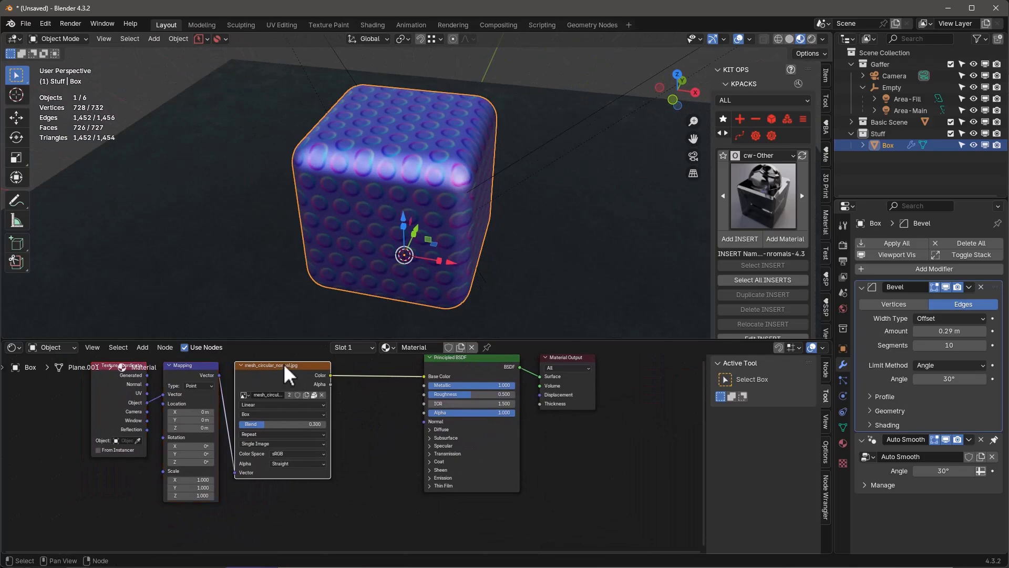
pyautogui.hotkey('shift', 'd')
pyautogui.click(281, 490)
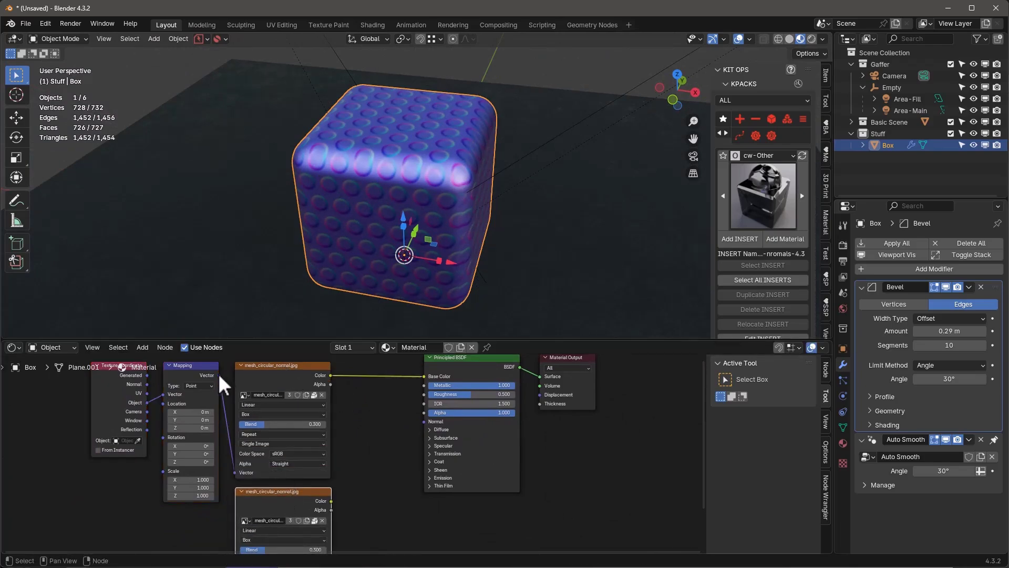
pyautogui.scroll(-5, 360, 437)
pyautogui.moveTo(368, 440); pyautogui.dragTo(382, 425, button='middle')
pyautogui.moveTo(181, 373); pyautogui.dragTo(290, 519)
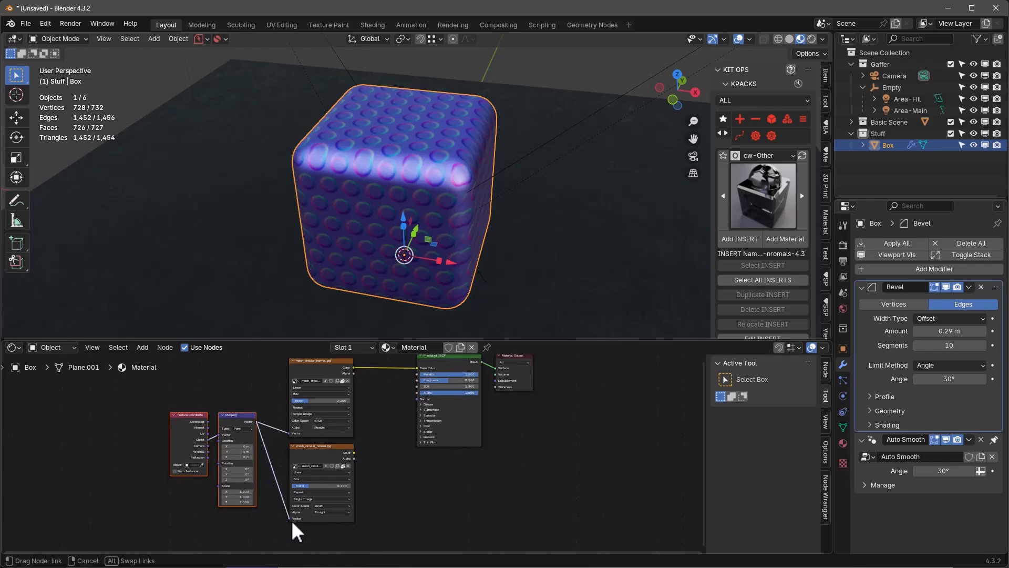
# Assign the cwPixPlantNormal.png image to the duplicated image texture node.
pyautogui.scroll(4, 291, 518)
pyautogui.click(309, 474)
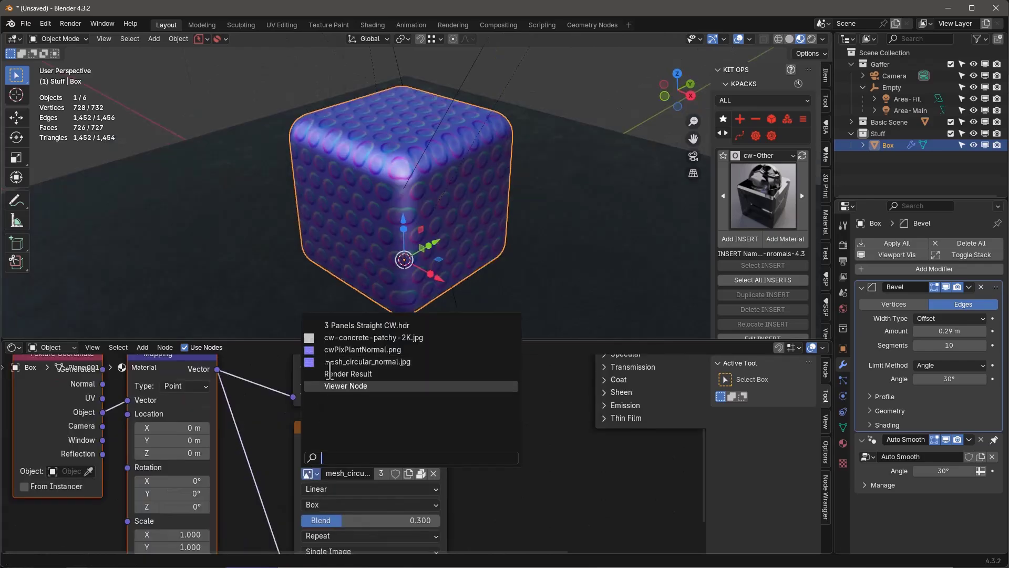
pyautogui.click(377, 349)
pyautogui.scroll(-3, 477, 462)
pyautogui.scroll(-2, 477, 463)
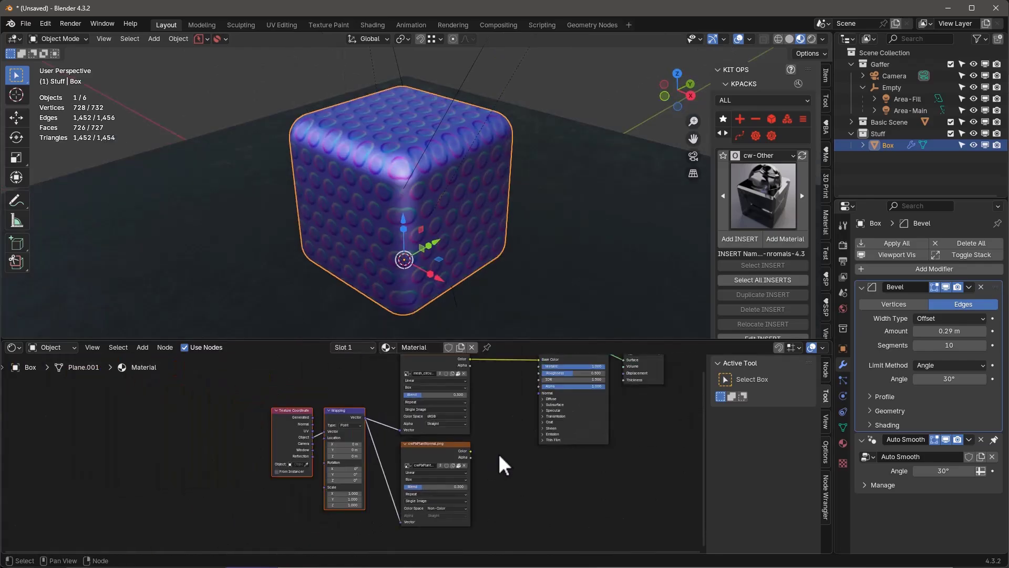
pyautogui.moveTo(499, 458); pyautogui.dragTo(428, 478, button='middle')
pyautogui.click(363, 466)
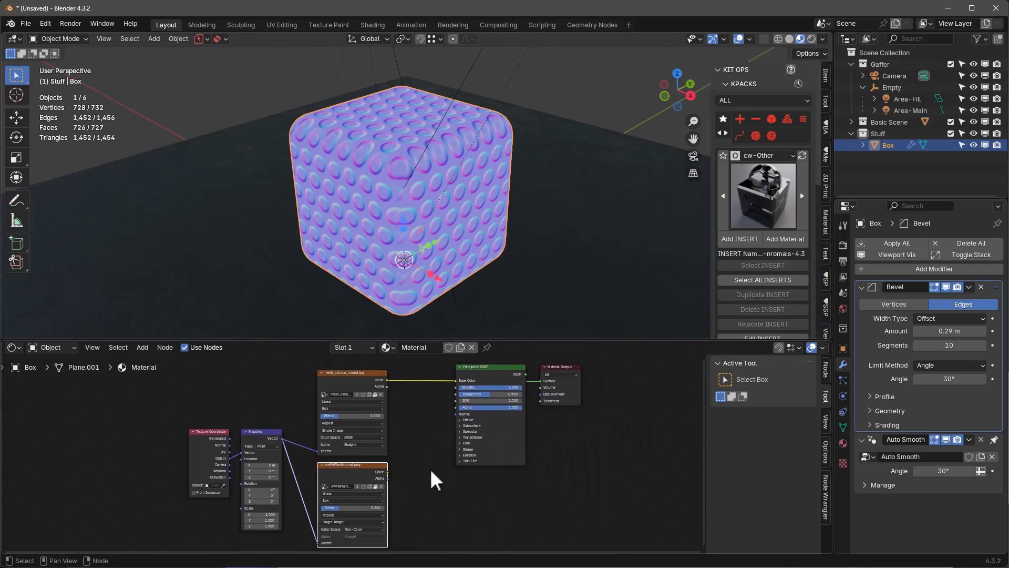
# Add the cw_combine-normals-4.3 node group between the mesh_circular_normal.jpg node and the Principled BSDF, feeding Normal Texture A.
pyautogui.moveTo(431, 469); pyautogui.dragTo(454, 490, button='middle')
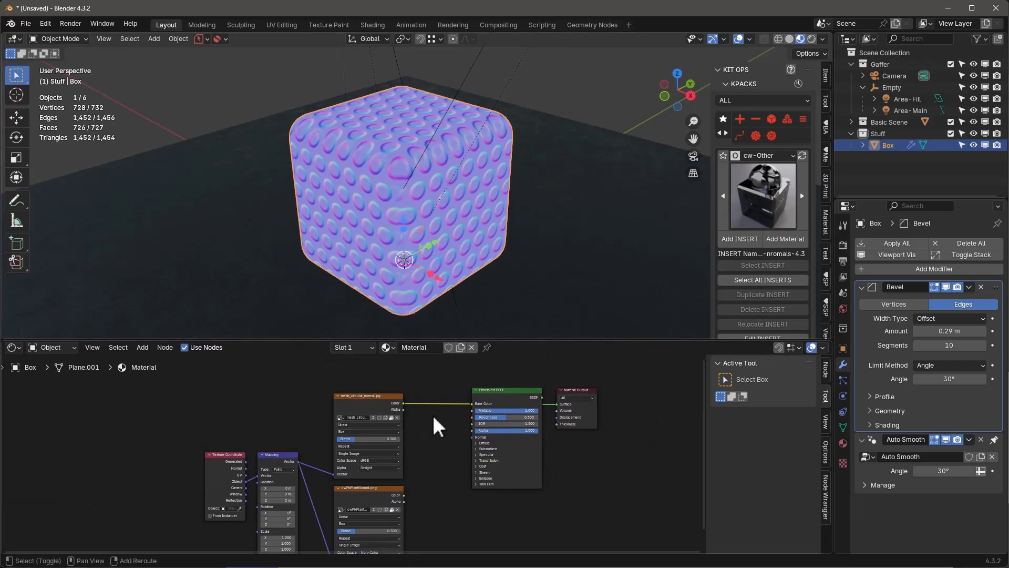
pyautogui.hotkey('shift', 'a')
pyautogui.moveTo(379, 534)
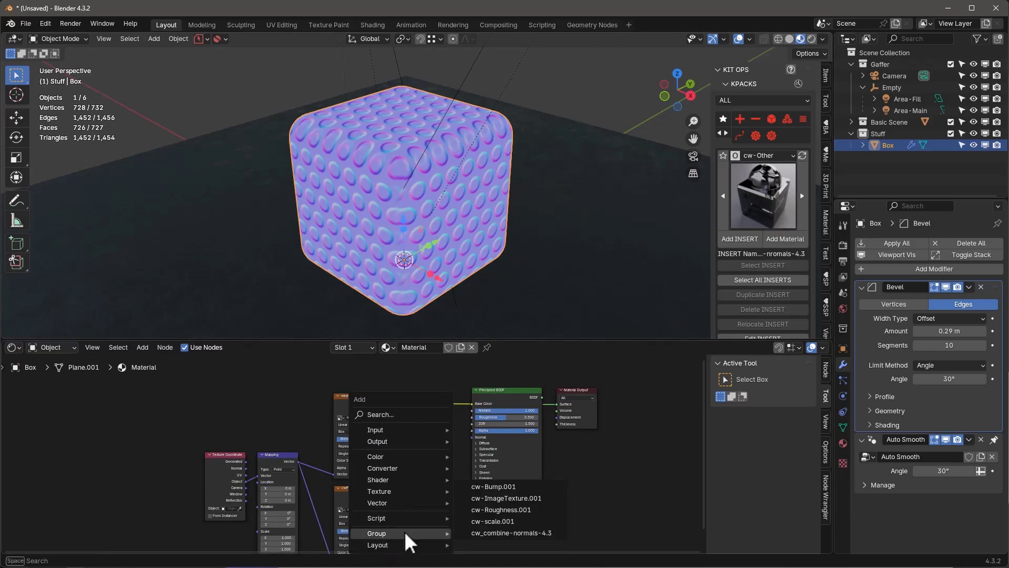
pyautogui.click(518, 532)
pyautogui.click(424, 406)
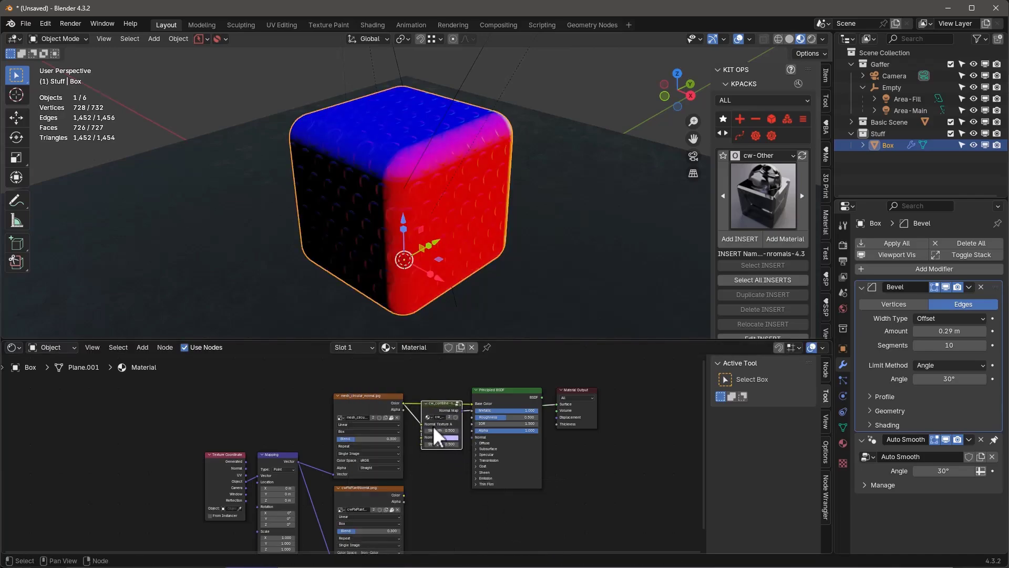
pyautogui.moveTo(432, 421); pyautogui.dragTo(426, 444)
# Connect the combine group's Normal Map output to the Principled BSDF's Normal input.
pyautogui.moveTo(567, 393); pyautogui.dragTo(588, 410, button='middle')
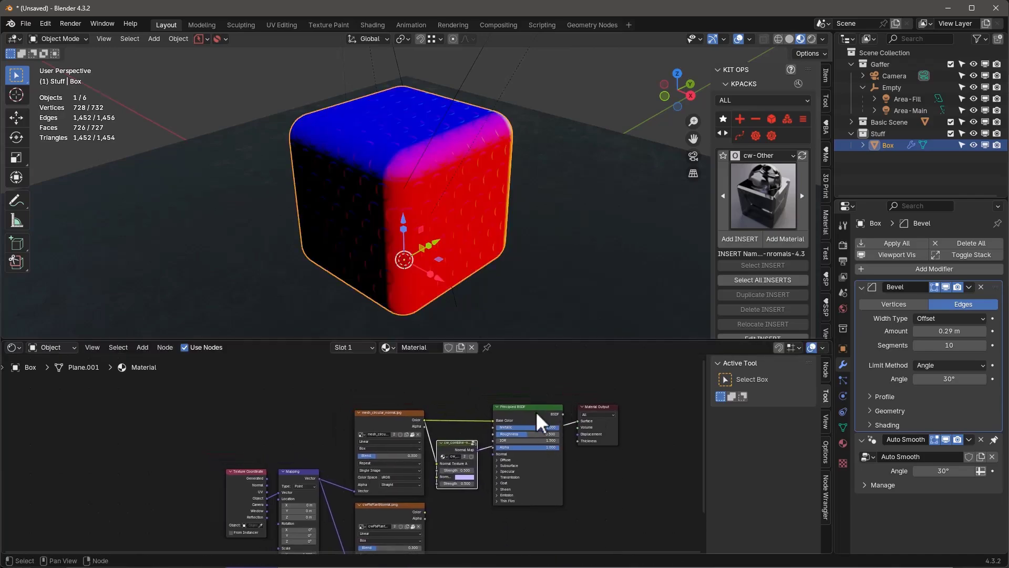
pyautogui.scroll(3, 461, 472)
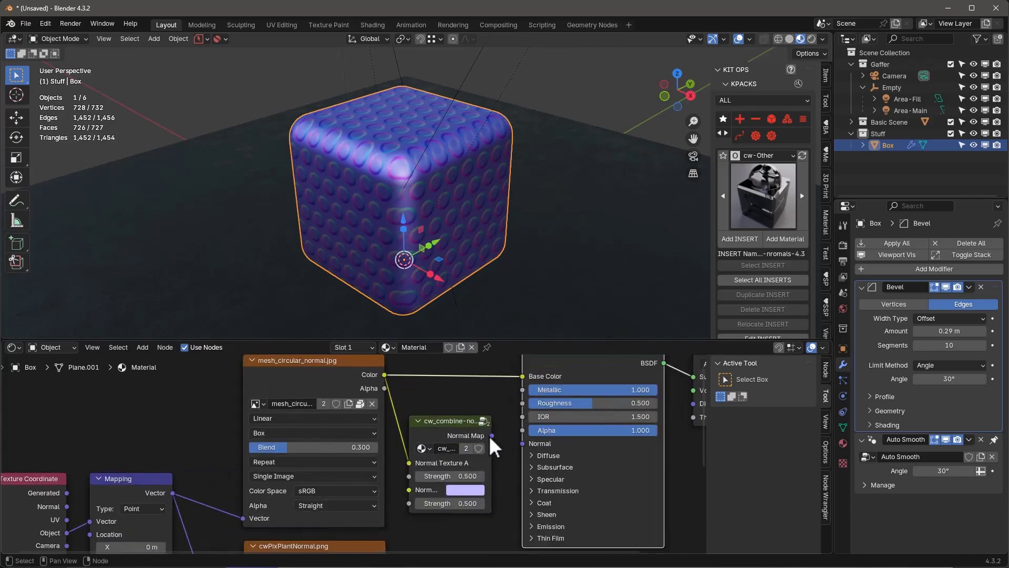
pyautogui.moveTo(492, 436); pyautogui.dragTo(522, 445)
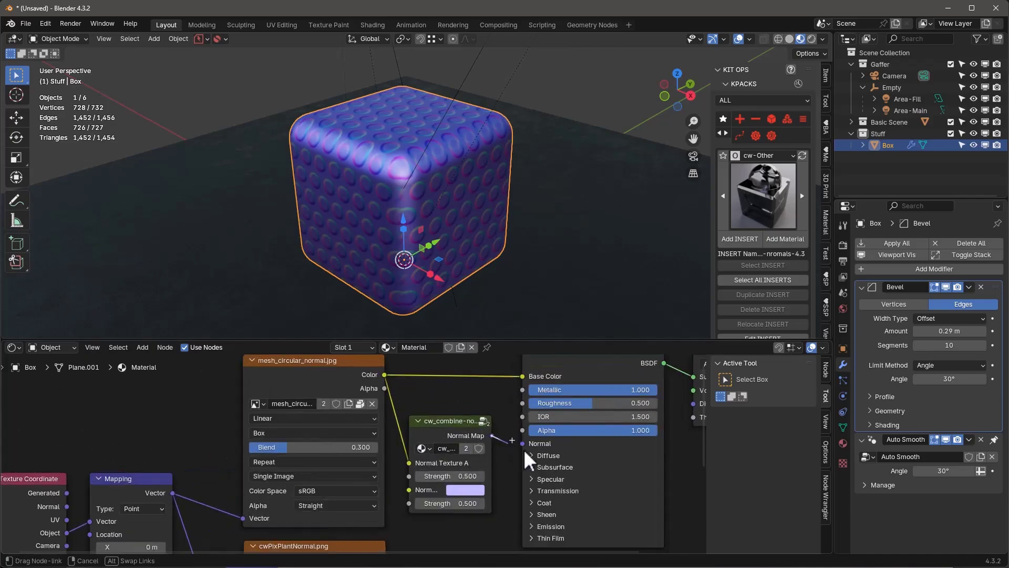
# Shift both image texture nodes away from the combine group and connect cwPixPlantNormal.png's Color to Normal Texture B.
pyautogui.scroll(-2, 557, 462)
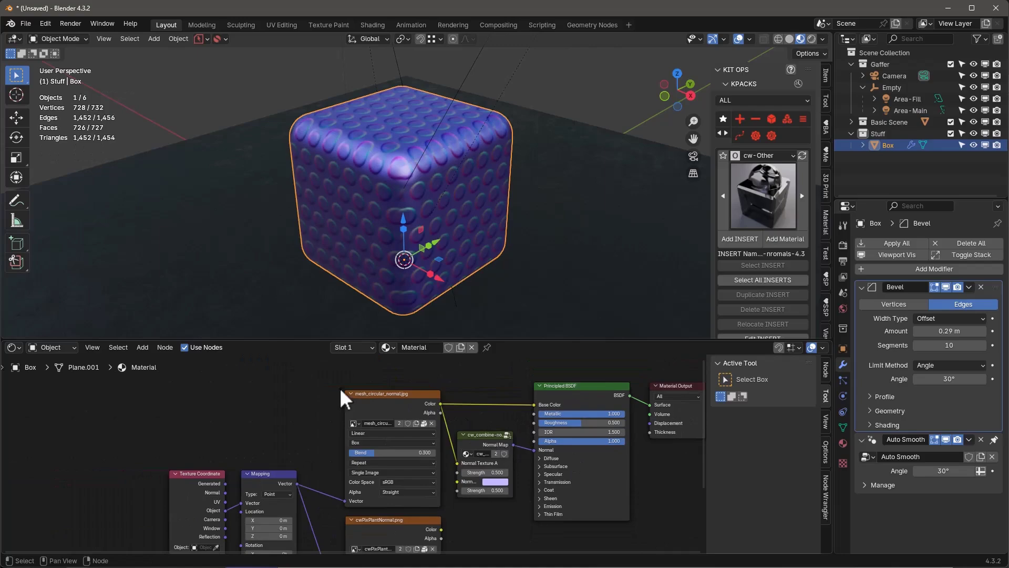
pyautogui.moveTo(340, 400); pyautogui.dragTo(377, 521)
pyautogui.moveTo(404, 405); pyautogui.dragTo(374, 390)
pyautogui.moveTo(414, 524); pyautogui.dragTo(457, 481)
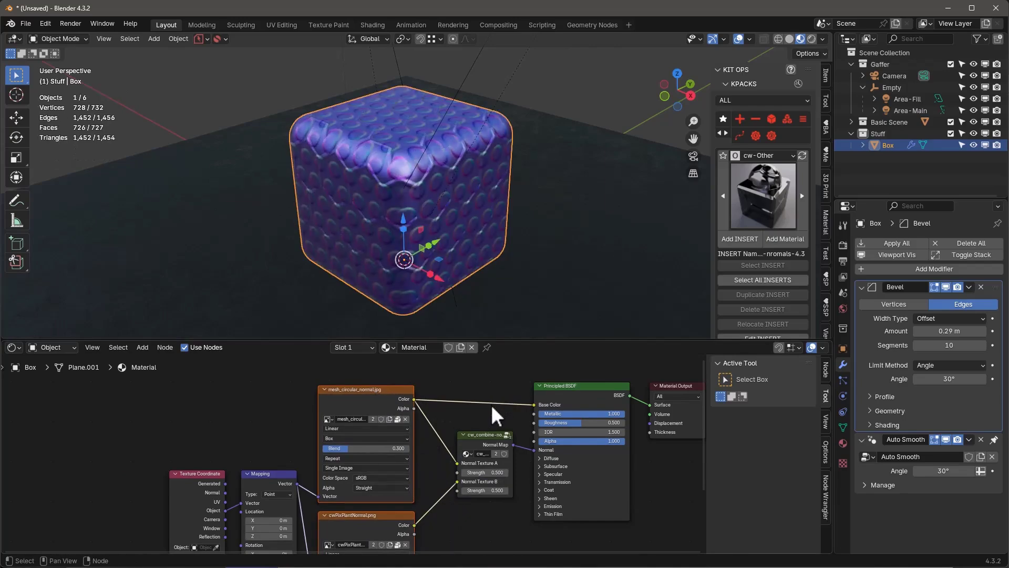
# Cut the link between mesh_circular_normal.jpg's Color output and the Principled BSDF's Base Color.
pyautogui.keyDown('ctrl'); pyautogui.moveTo(492, 407); pyautogui.dragTo(498, 392, button='right'); pyautogui.keyUp('ctrl')
pyautogui.moveTo(452, 248); pyautogui.dragTo(414, 240, button='middle')
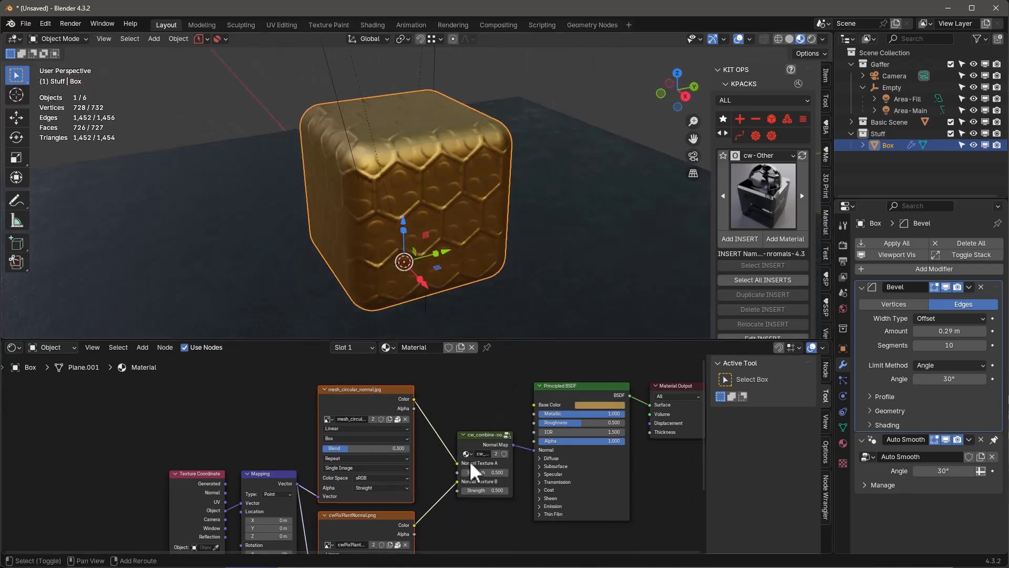
# Set the combine group's Normal Texture A strength to 0.690 and its Normal Texture B strength to 0.250.
pyautogui.keyDown('shift'); pyautogui.scroll(5, 469, 460); pyautogui.keyUp('shift')
pyautogui.keyDown('shift'); pyautogui.scroll(-5, 471, 446); pyautogui.keyUp('shift')
pyautogui.scroll(2, 488, 486)
pyautogui.scroll(2, 488, 486)
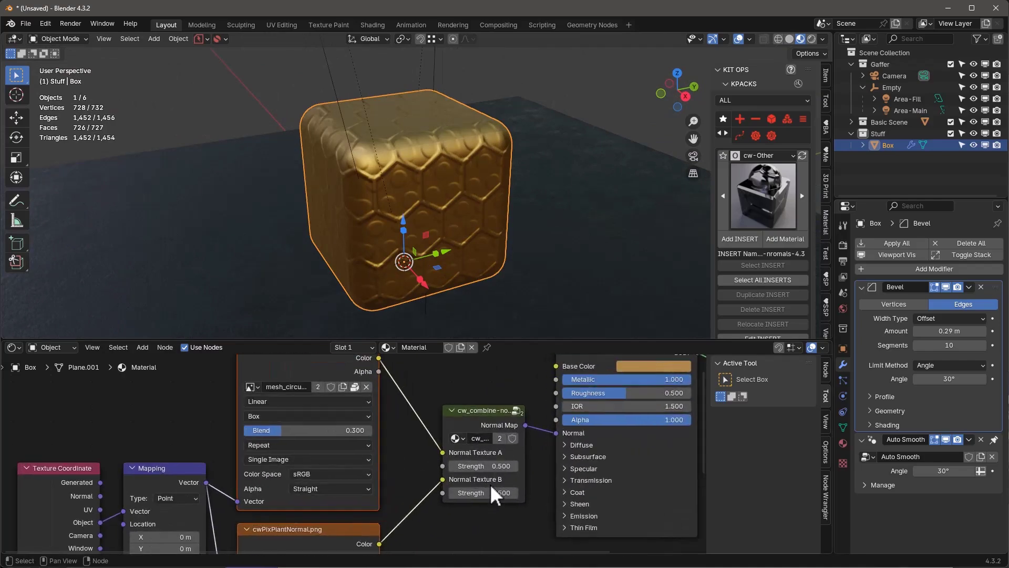
pyautogui.moveTo(475, 461); pyautogui.dragTo(499, 461)
pyautogui.moveTo(481, 496)
pyautogui.mouseDown()
pyautogui.moveTo(444, 495)
pyautogui.moveTo(467, 496)
pyautogui.mouseUp()
pyautogui.moveTo(494, 253); pyautogui.dragTo(527, 269, button='middle')
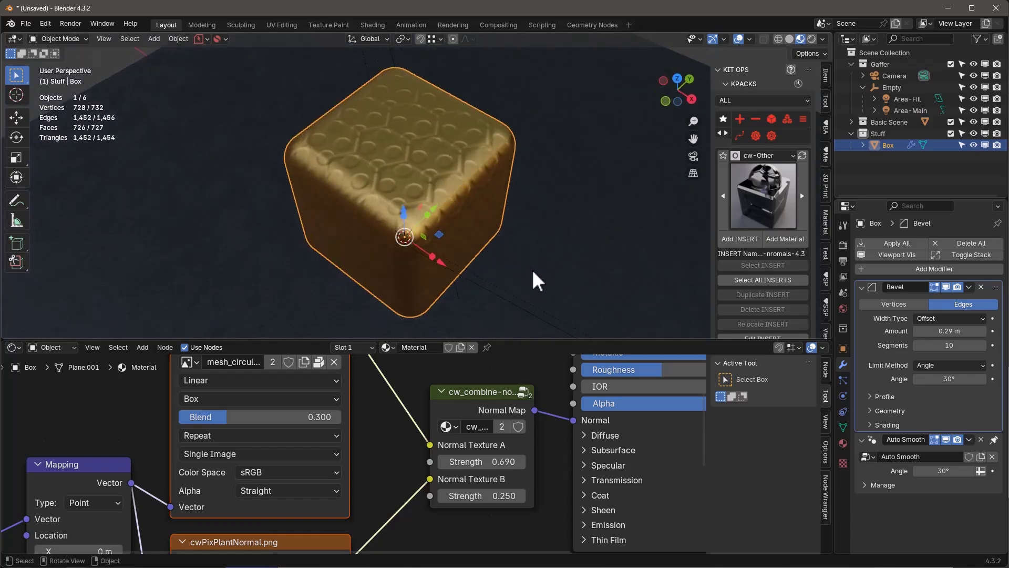
# Connect the Texture Coordinate node's UV output to the Mapping node's Vector input in place of Object.
pyautogui.scroll(-4, 282, 501)
pyautogui.scroll(2, 284, 497)
pyautogui.moveTo(290, 498); pyautogui.dragTo(309, 500)
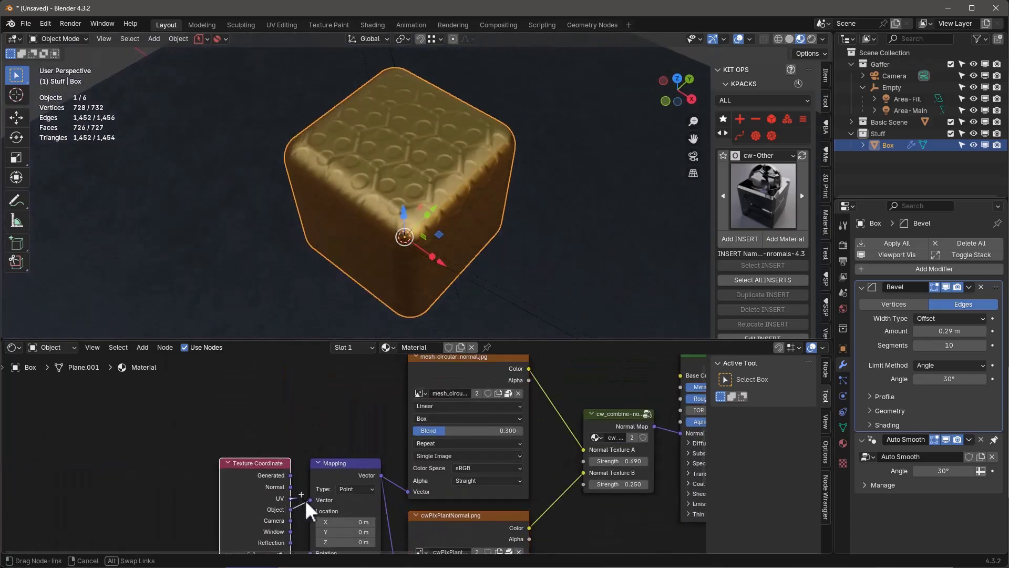
pyautogui.moveTo(422, 185); pyautogui.dragTo(399, 143, button='middle')
# Unwrap all faces of the box in Edit Mode with Cube Projection and return to Object Mode.
pyautogui.press('Tab')
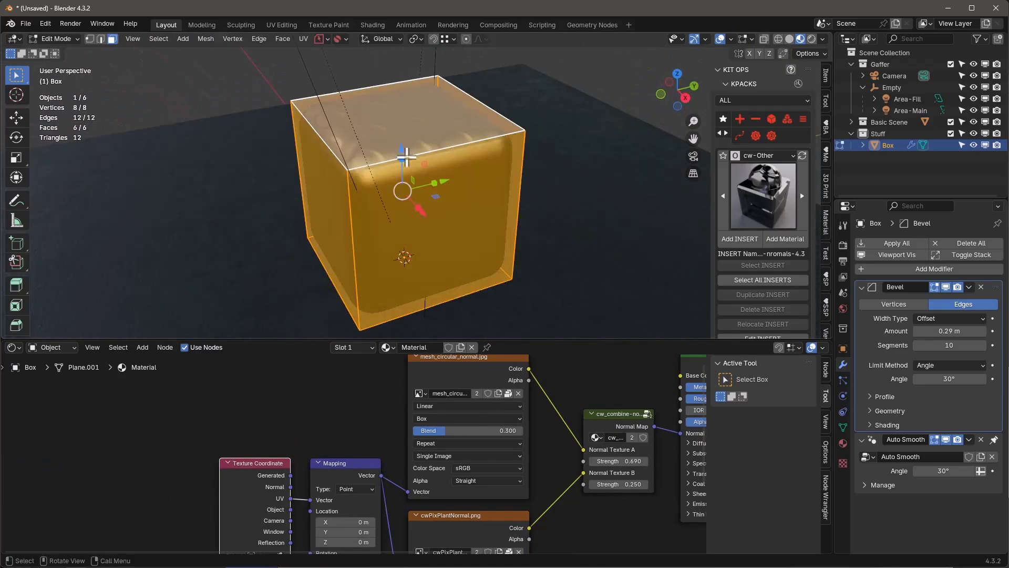
pyautogui.press('u')
pyautogui.moveTo(419, 152)
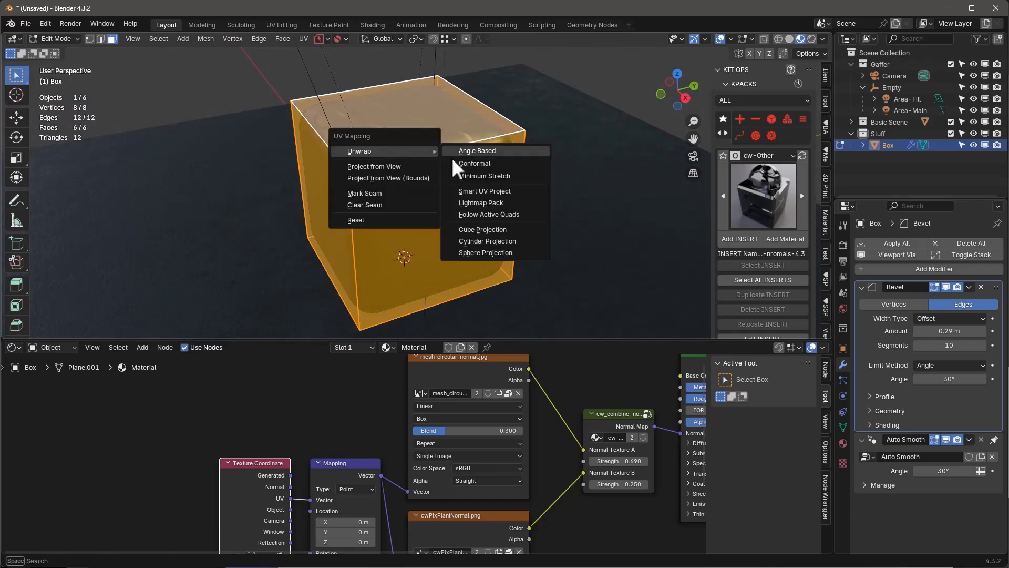
pyautogui.click(500, 229)
pyautogui.press('Tab')
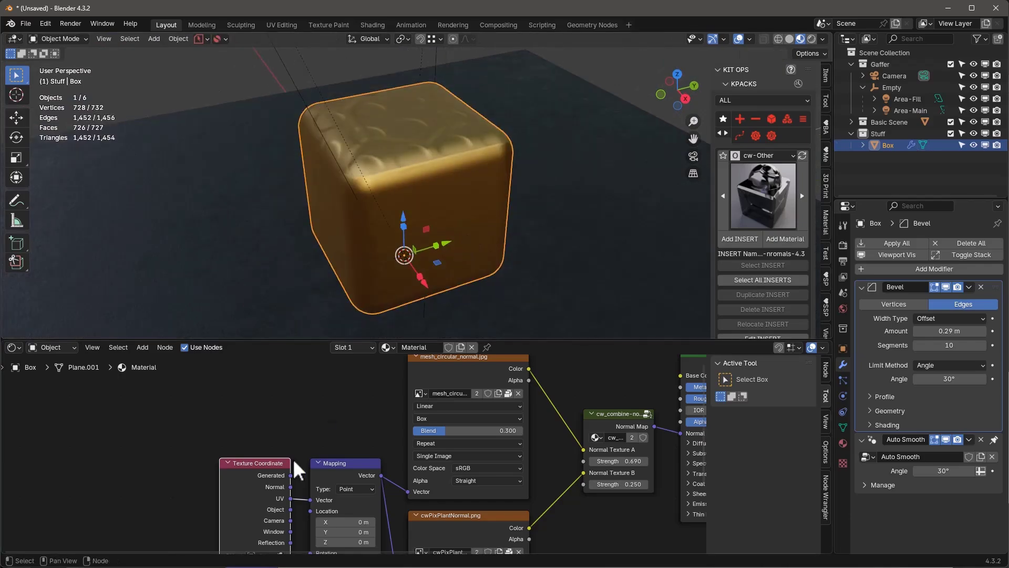
# Set the projection of both image texture nodes, mesh_circular_normal.jpg and cwPixPlantNormal.png, to Flat.
pyautogui.scroll(-4, 276, 404)
pyautogui.moveTo(324, 419); pyautogui.dragTo(298, 412, button='middle')
pyautogui.scroll(5, 366, 406)
pyautogui.click(368, 410)
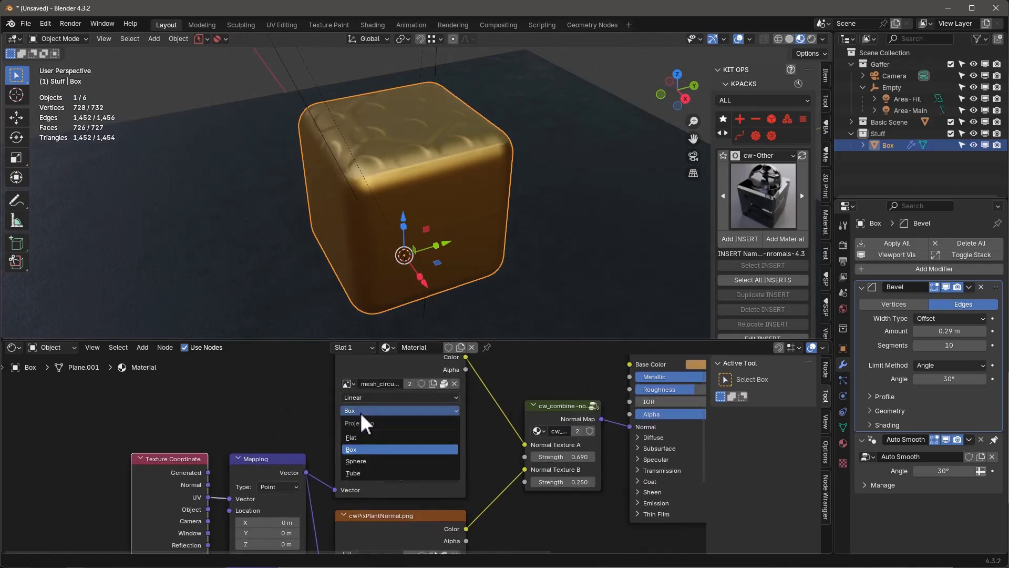
pyautogui.click(357, 448)
pyautogui.keyDown('shift'); pyautogui.scroll(-3, 367, 473); pyautogui.keyUp('shift')
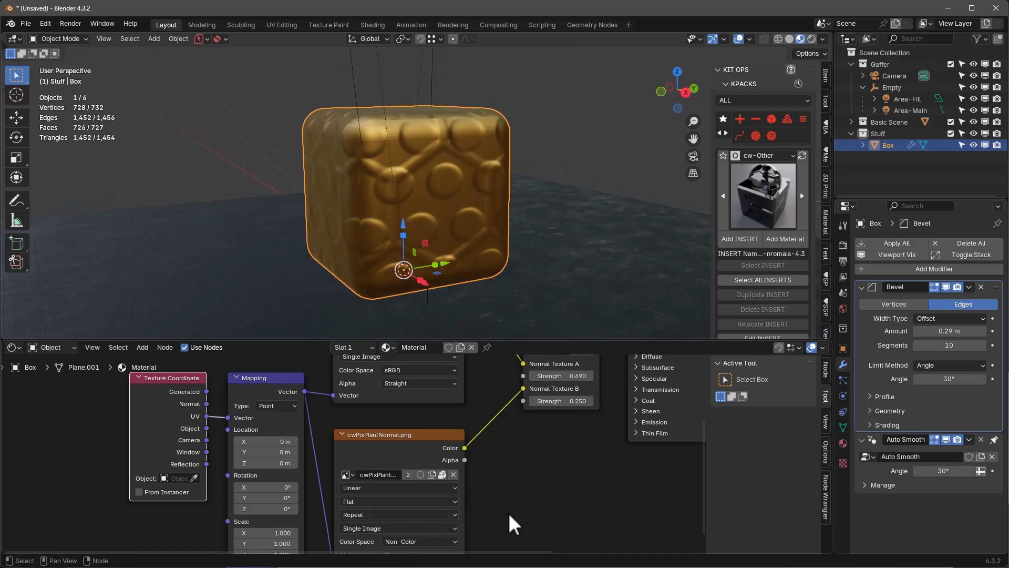
pyautogui.moveTo(431, 204); pyautogui.dragTo(383, 240, button='middle')
pyautogui.scroll(4, 423, 195)
pyautogui.moveTo(424, 195); pyautogui.dragTo(504, 176, button='middle')
pyautogui.scroll(-3, 427, 187)
pyautogui.scroll(-5, 549, 490)
pyautogui.moveTo(548, 490); pyautogui.dragTo(509, 513, button='middle')
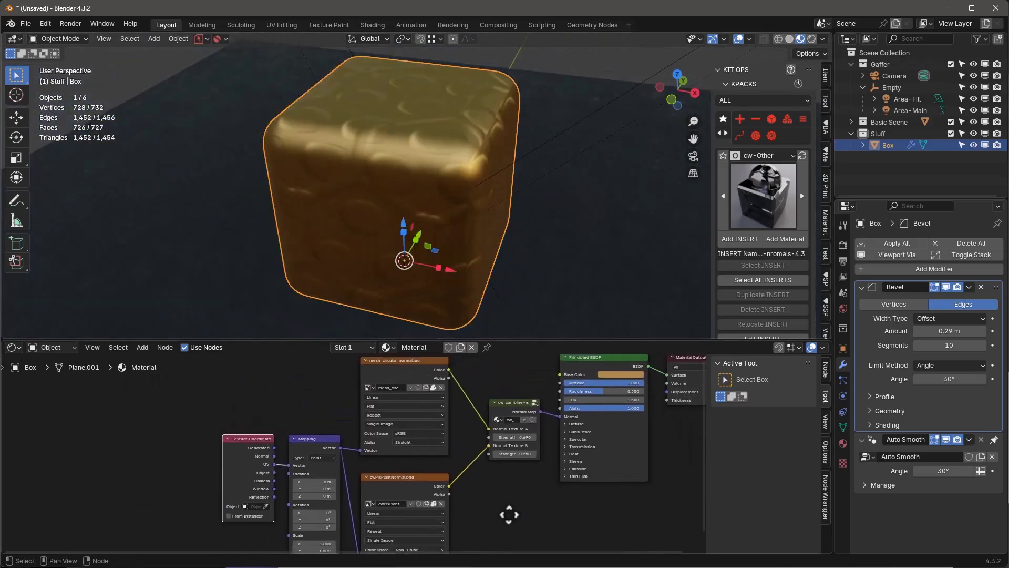
# Make room beside the combine group and insert a Bevel node between its Normal Map output and the Principled BSDF's Normal input.
pyautogui.scroll(5, 525, 462)
pyautogui.moveTo(478, 372); pyautogui.dragTo(435, 392)
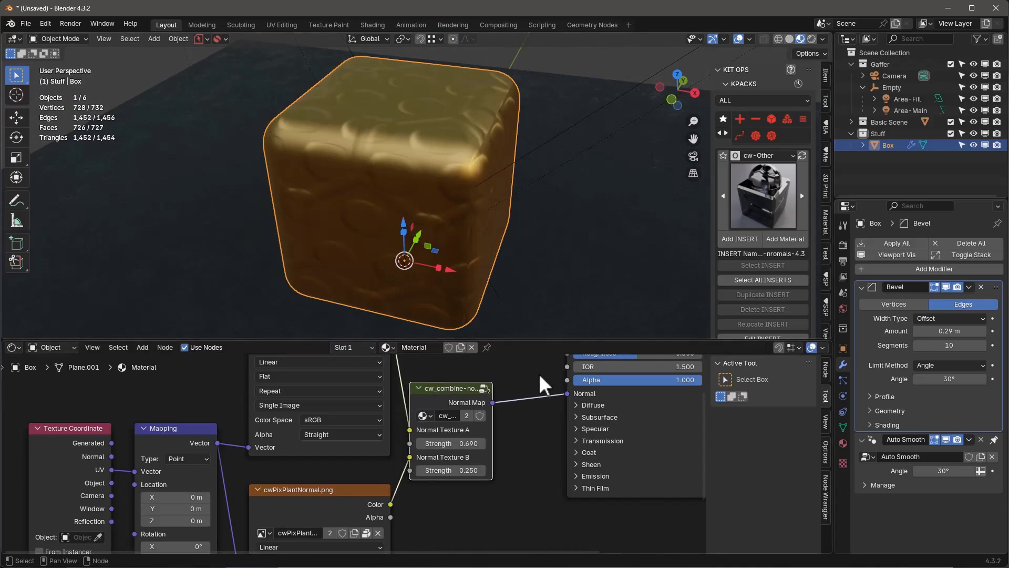
pyautogui.hotkey('shift', 'a')
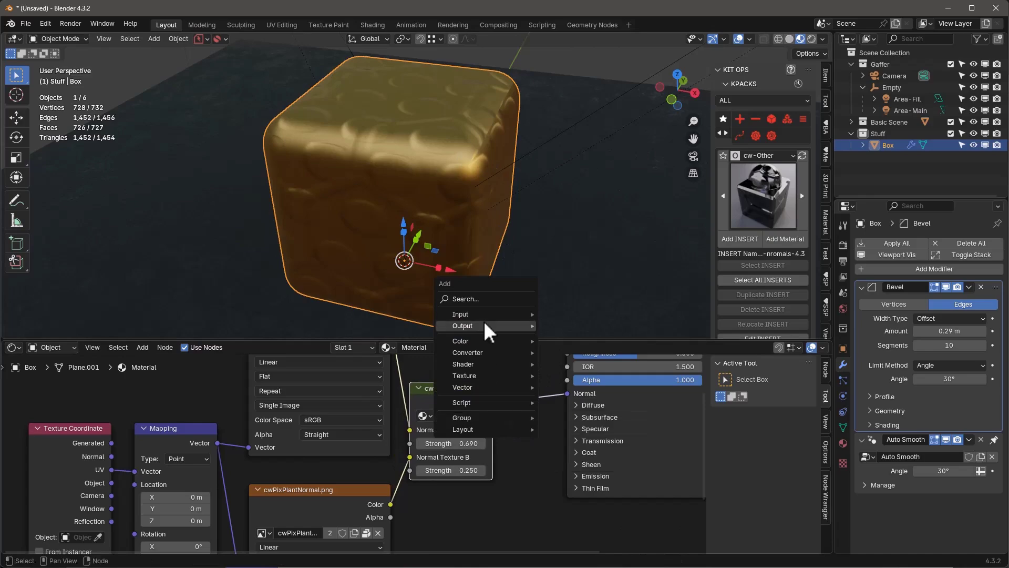
pyautogui.hotkey('shift', 'a')
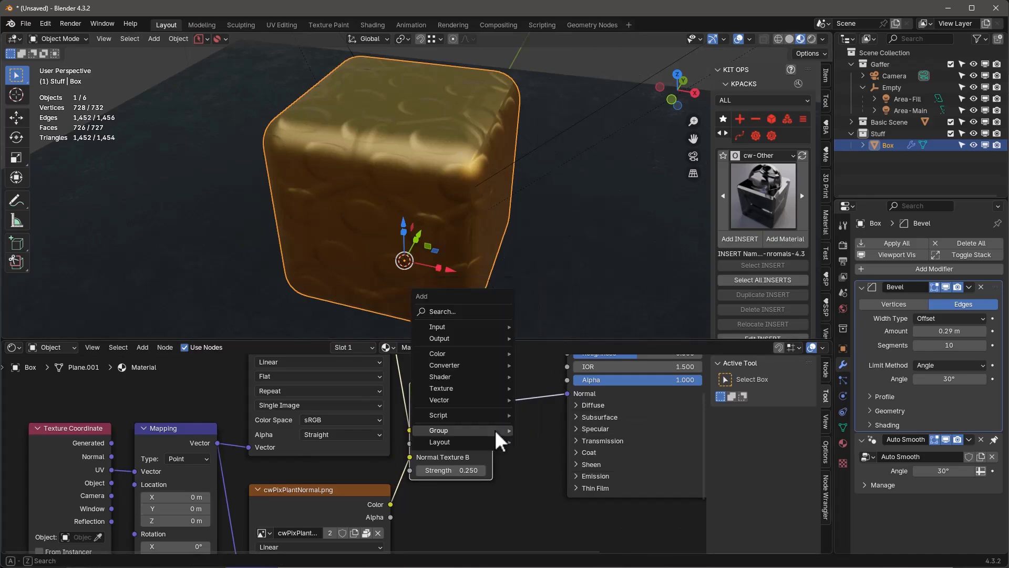
pyautogui.moveTo(450, 327)
pyautogui.click(541, 129)
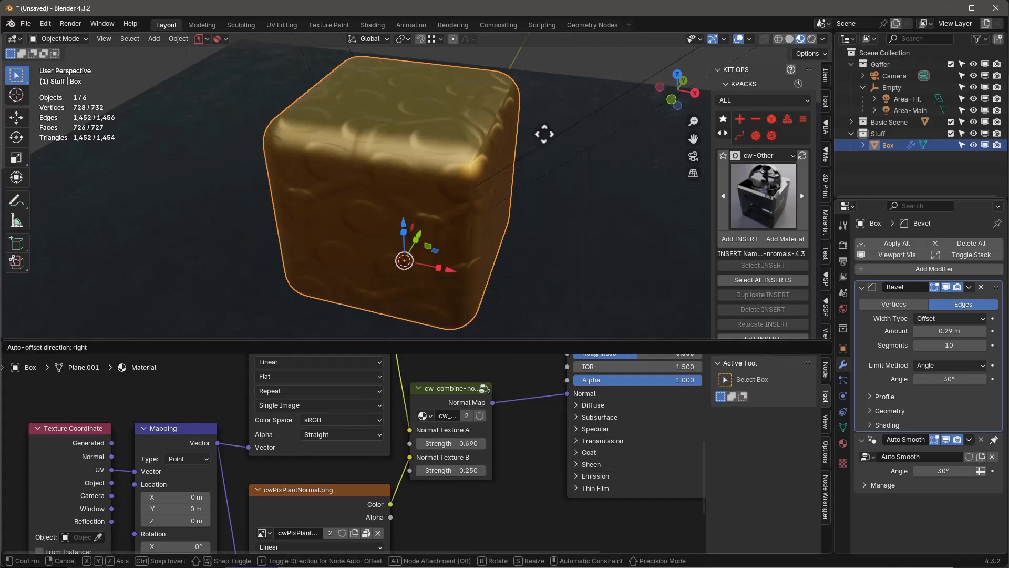
pyautogui.click(501, 401)
# Set the Bevel node's samples to 16.
pyautogui.click(554, 415)
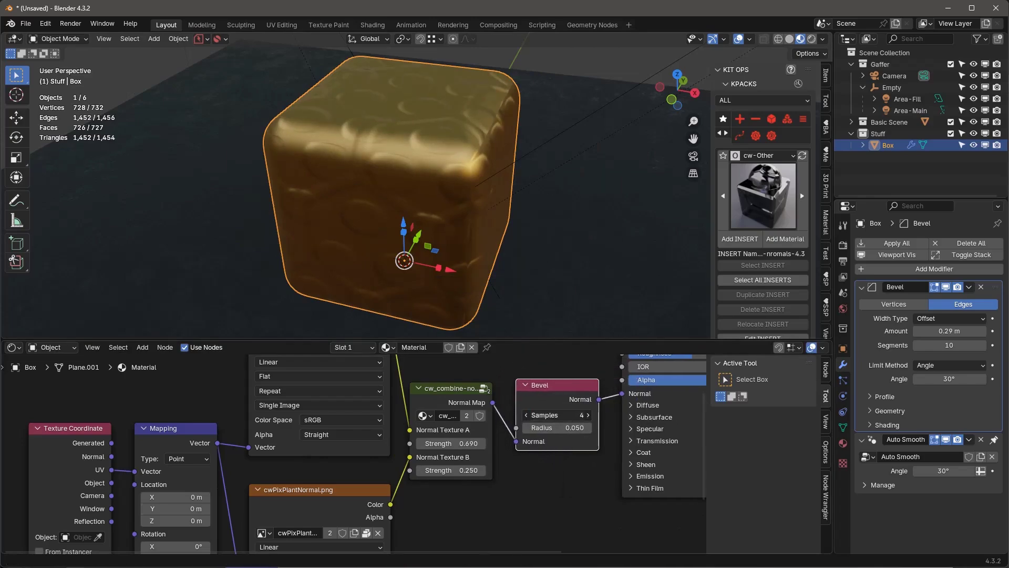
pyautogui.write('16')
pyautogui.press('Return')
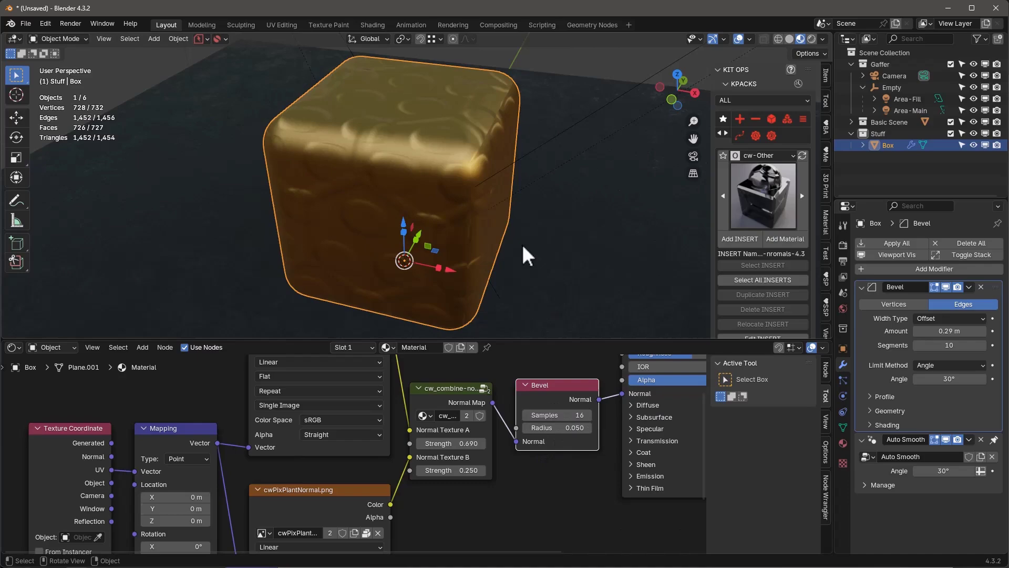
# Hide the box's Bevel modifier in the viewport and preview the scene in Rendered shading with the Cycles engine.
pyautogui.click(946, 286)
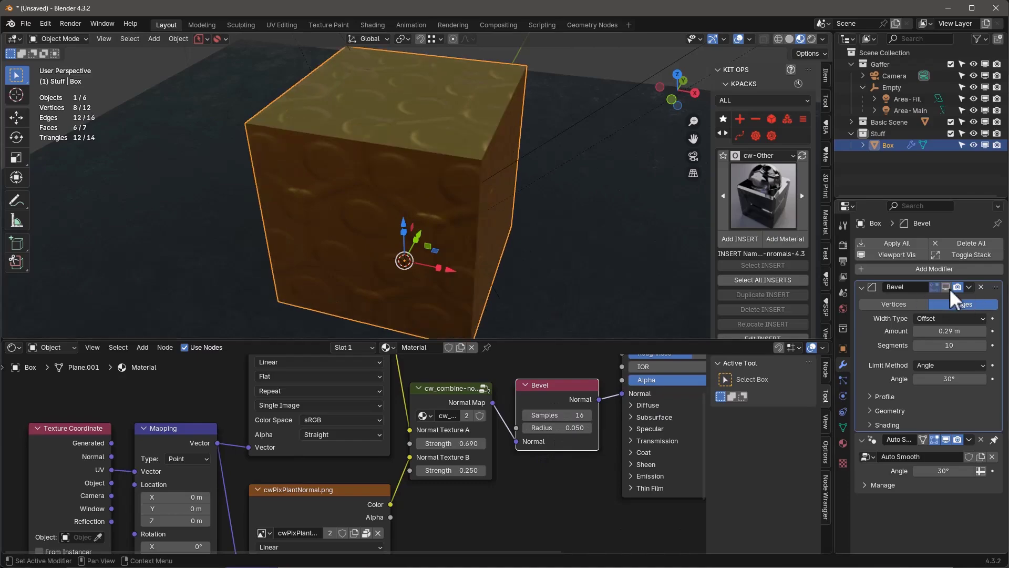
pyautogui.click(811, 38)
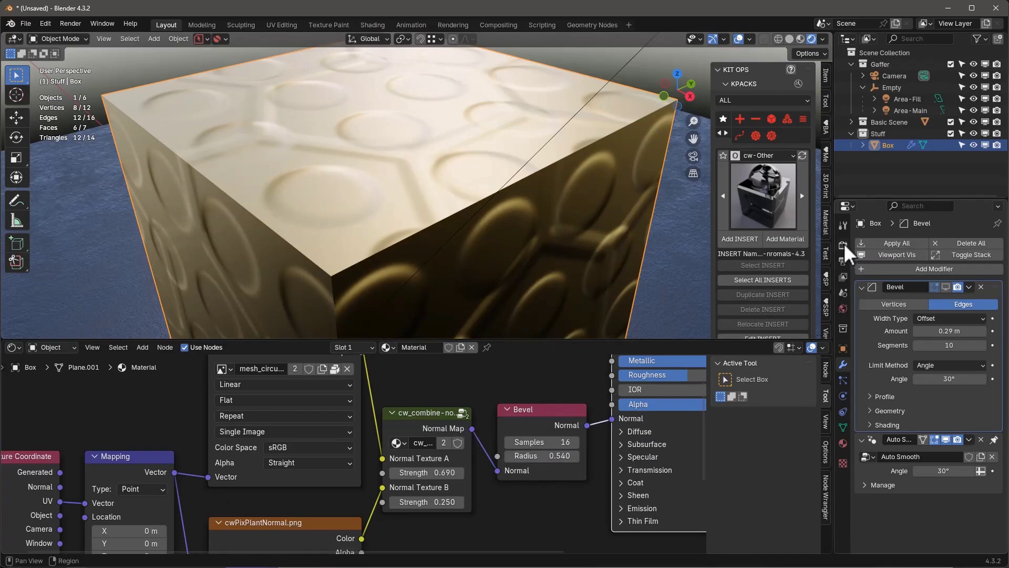
pyautogui.click(843, 243)
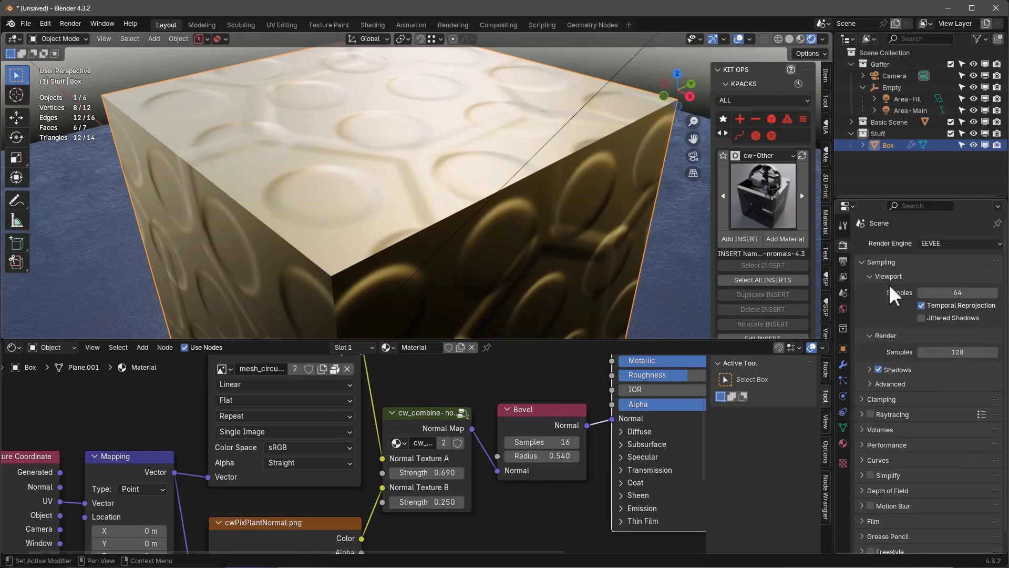
pyautogui.click(928, 242)
pyautogui.click(931, 281)
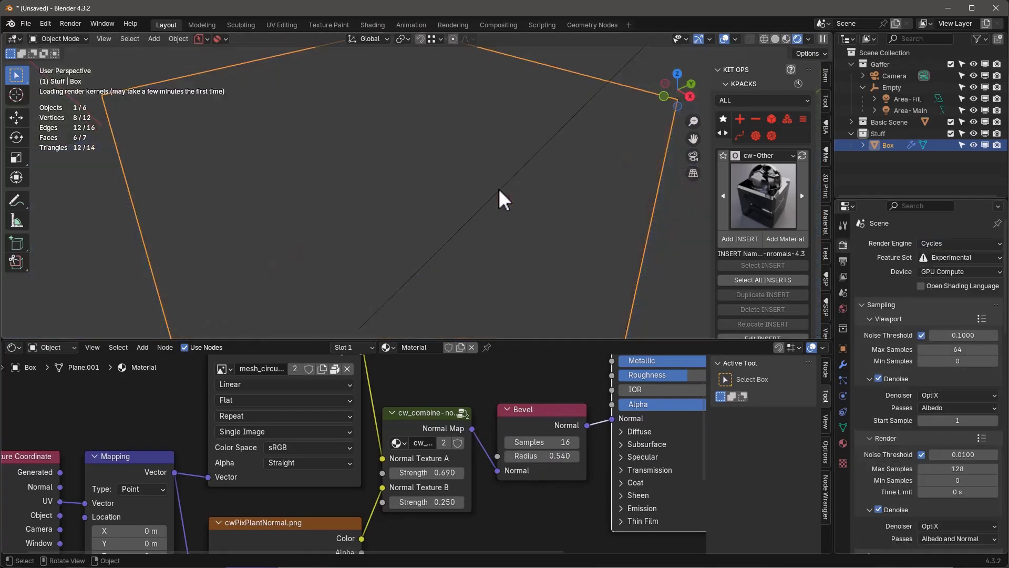
# Set the Bevel node's radius to 0.02 and examine the box's rendered edges from several angles.
pyautogui.click(559, 457)
pyautogui.write('.02')
pyautogui.press('Return')
pyautogui.moveTo(428, 187); pyautogui.dragTo(447, 211, button='middle')
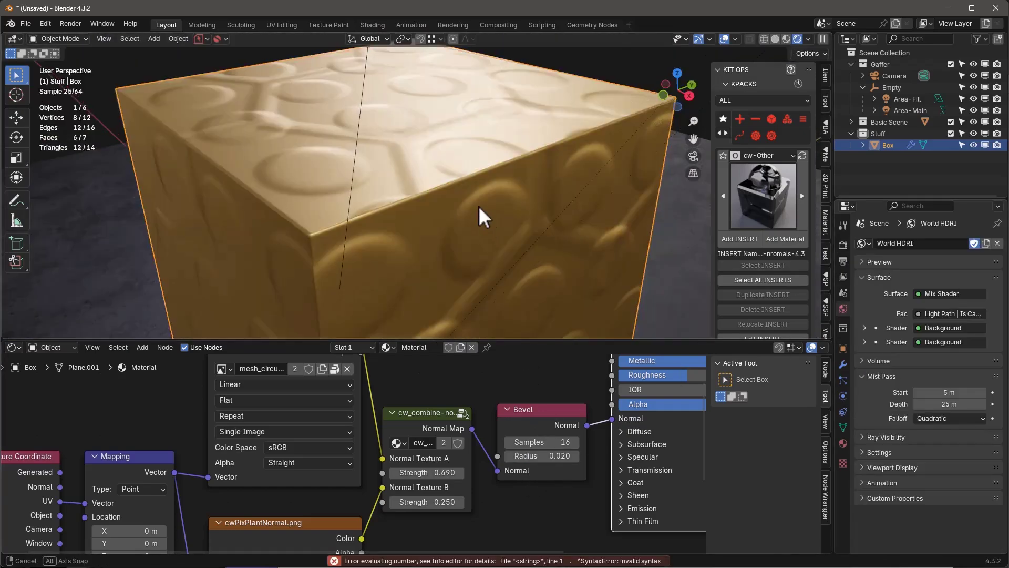
pyautogui.moveTo(479, 207); pyautogui.dragTo(474, 202, button='middle')
pyautogui.scroll(-5, 474, 200)
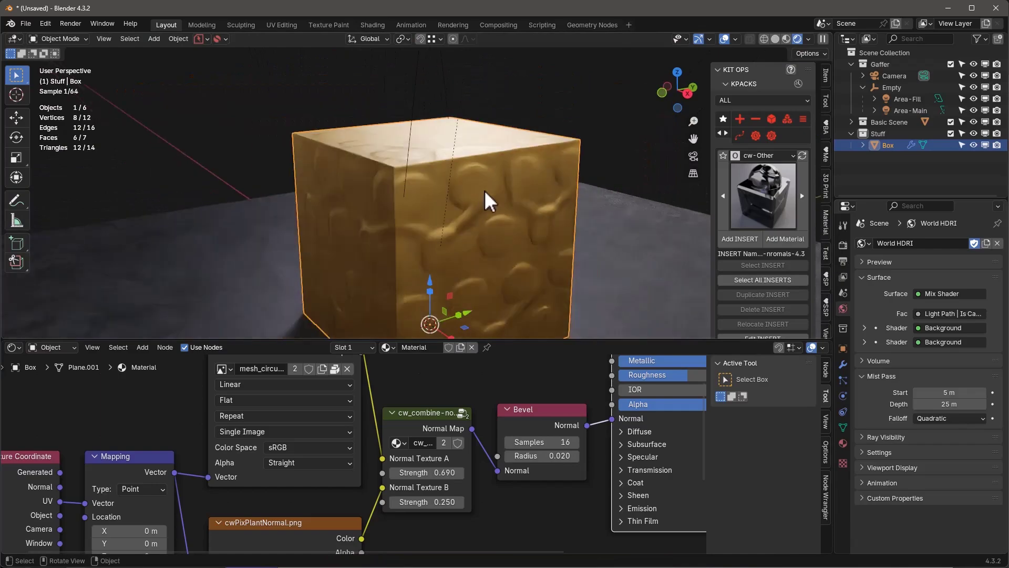
pyautogui.scroll(4, 484, 191)
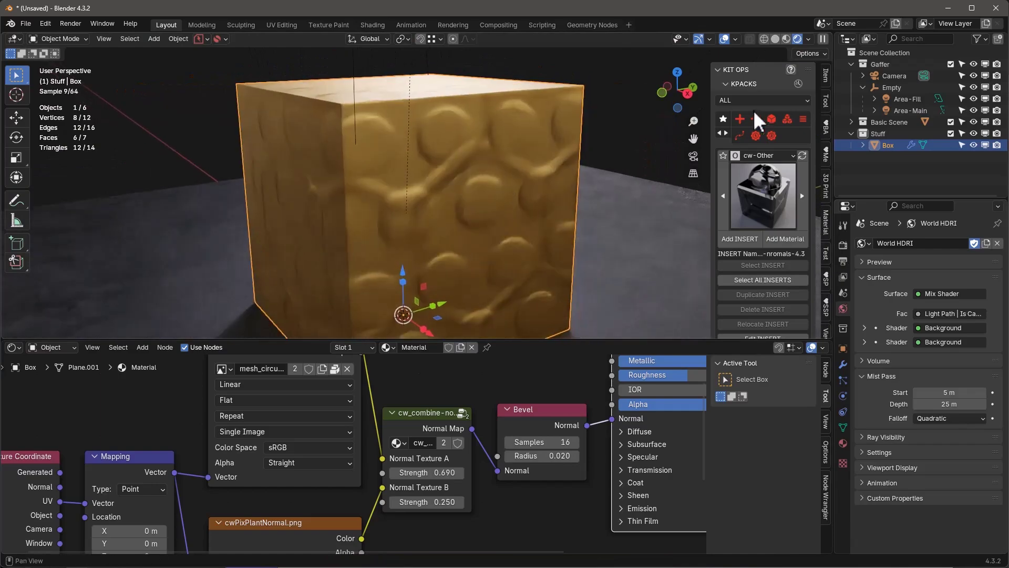
pyautogui.moveTo(500, 181); pyautogui.dragTo(417, 131, button='middle')
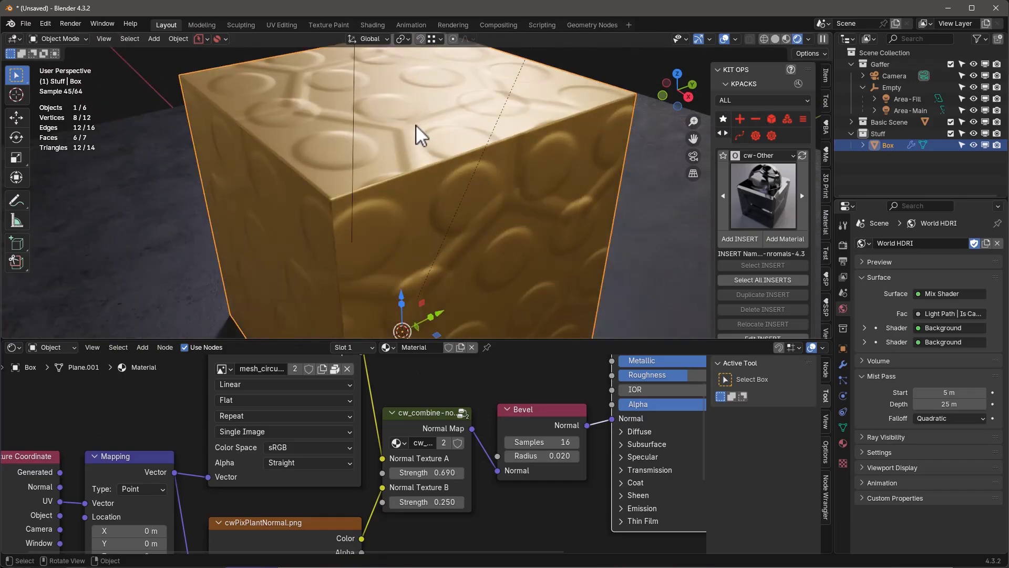
pyautogui.moveTo(451, 153); pyautogui.dragTo(475, 153, button='middle')
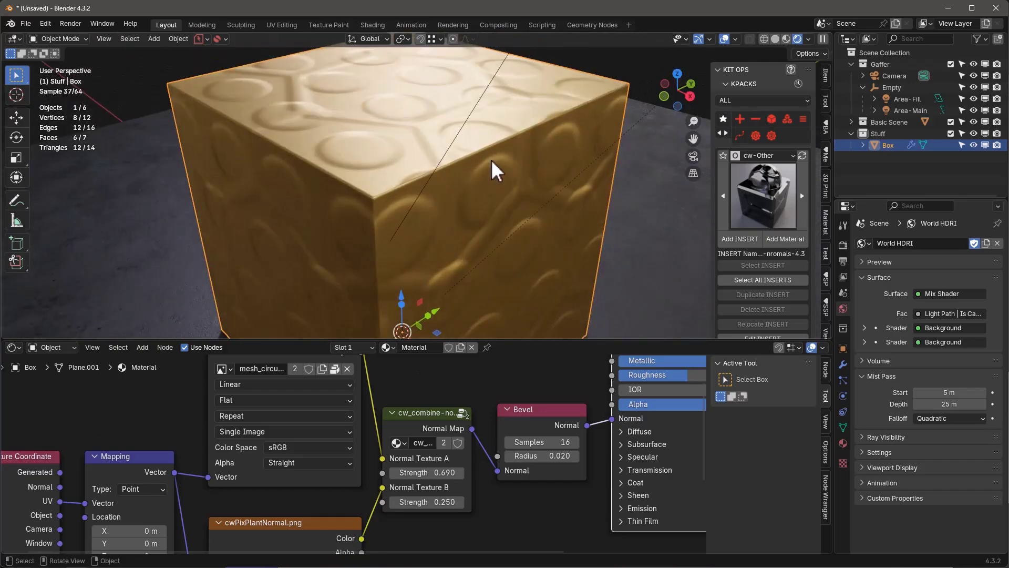